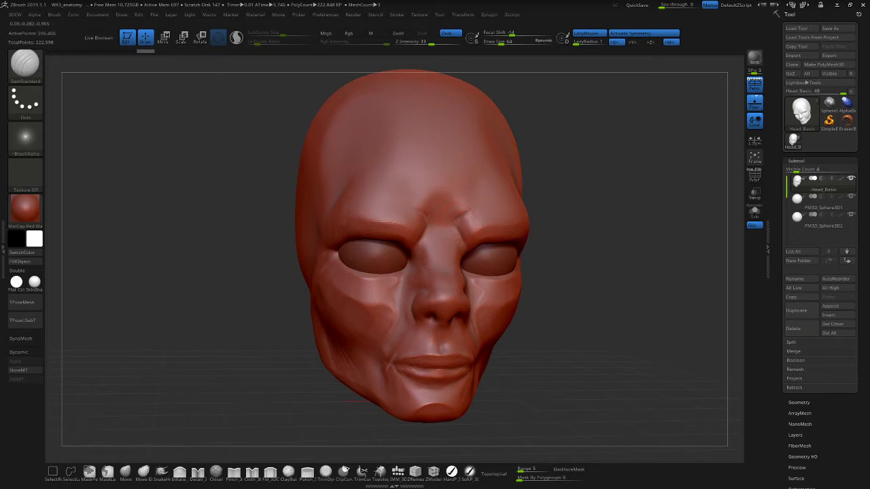
Examine the forms of the red head sculpt from front, three-quarter and side views.
key(shift)
drag(623, 214, 567, 207)
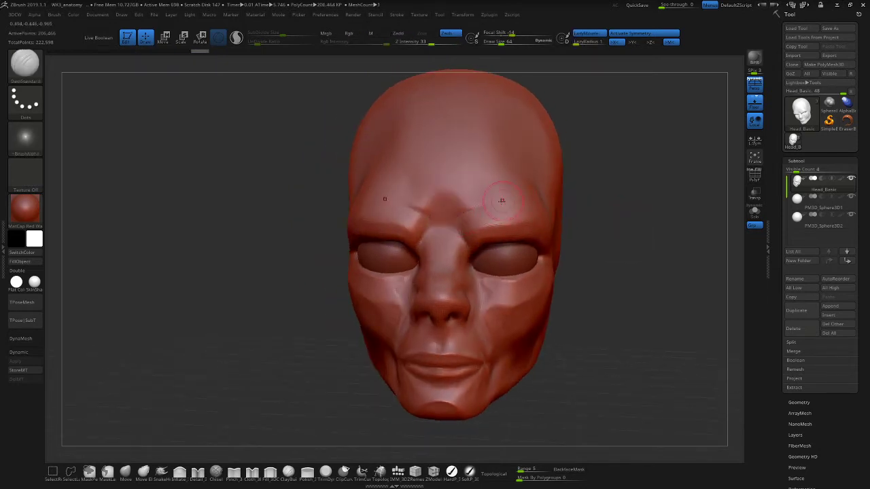
drag(634, 211, 611, 216)
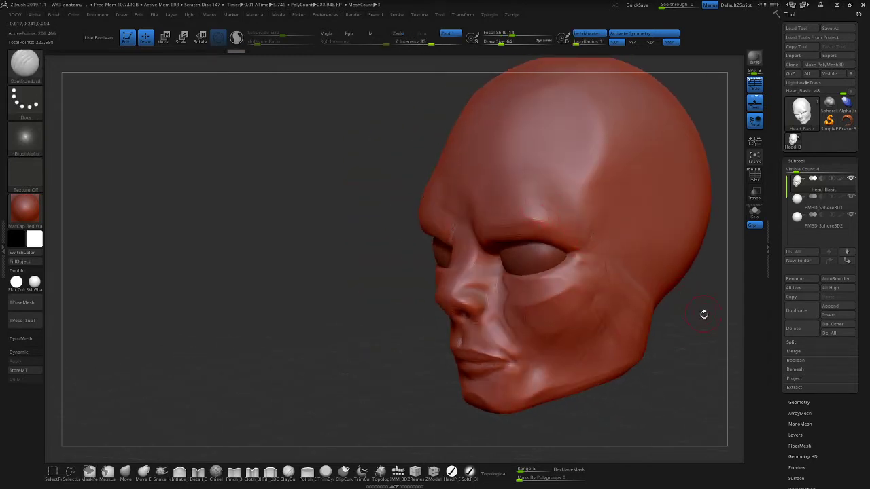
drag(681, 327, 693, 334)
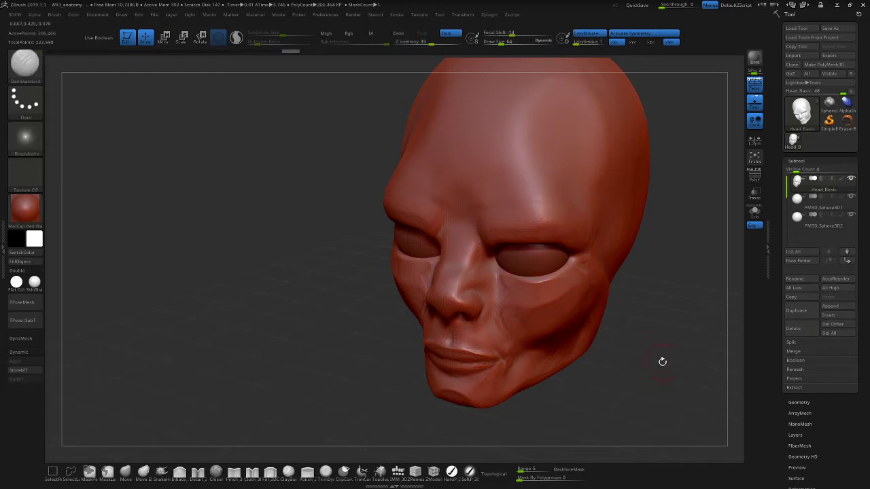
mouse_move(662, 361)
mouse_down()
mouse_move(690, 351)
mouse_move(643, 311)
mouse_up()
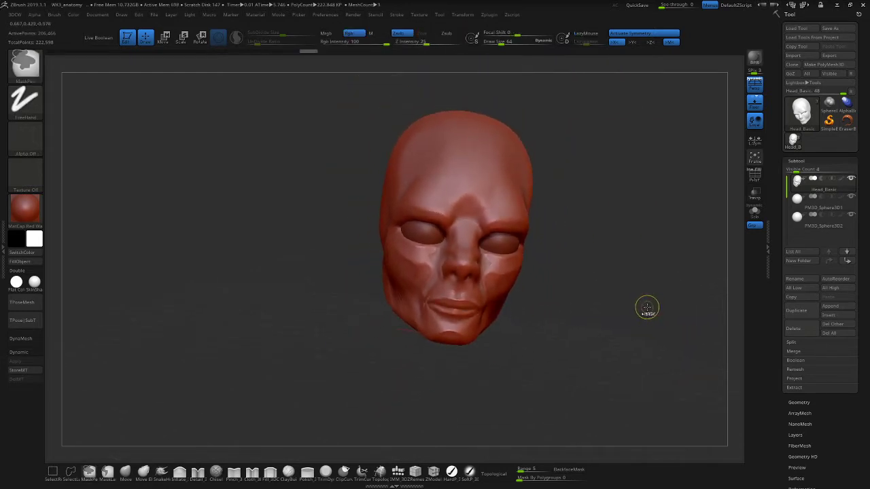
click(27, 211)
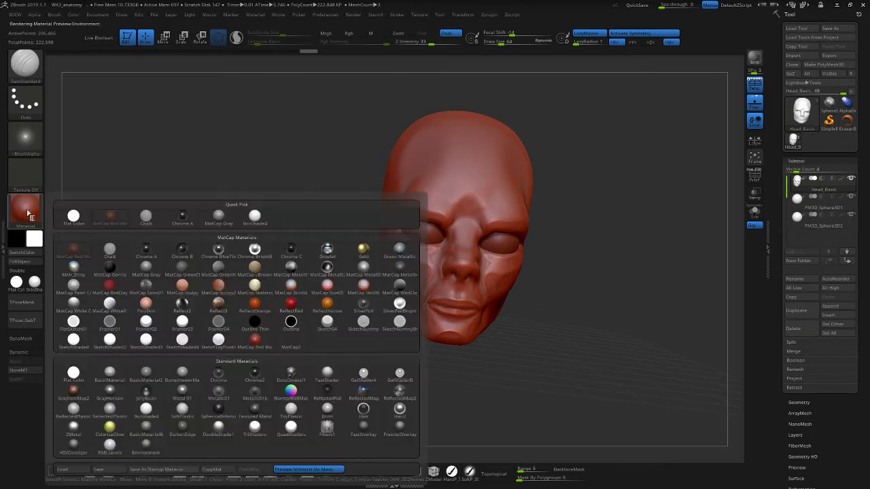
click(27, 211)
click(27, 210)
click(31, 216)
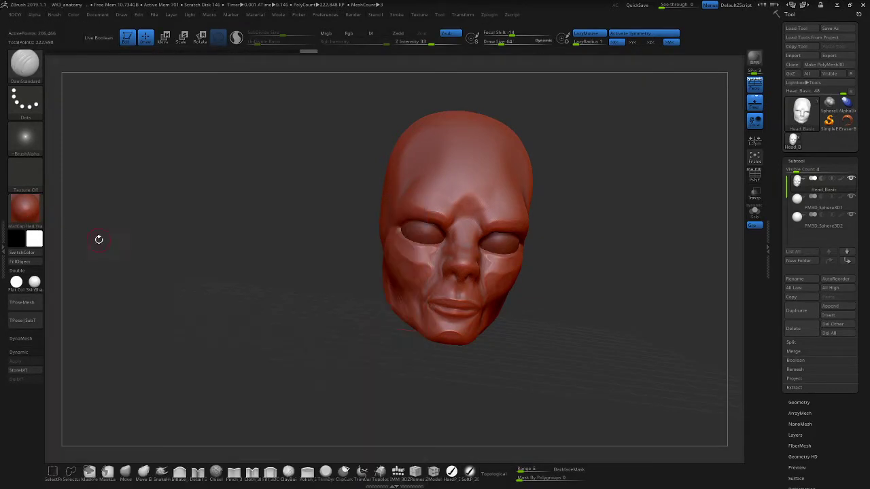
click(29, 218)
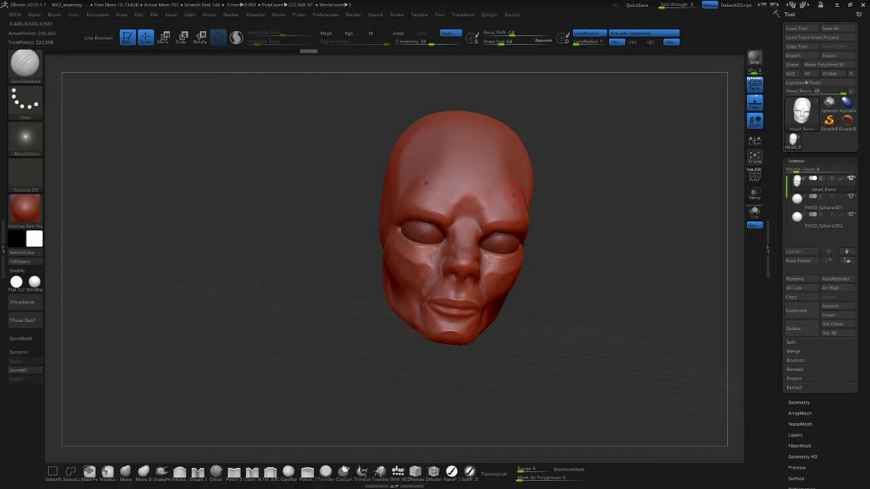
mouse_move(581, 259)
mouse_down()
mouse_move(531, 261)
mouse_move(573, 253)
mouse_up()
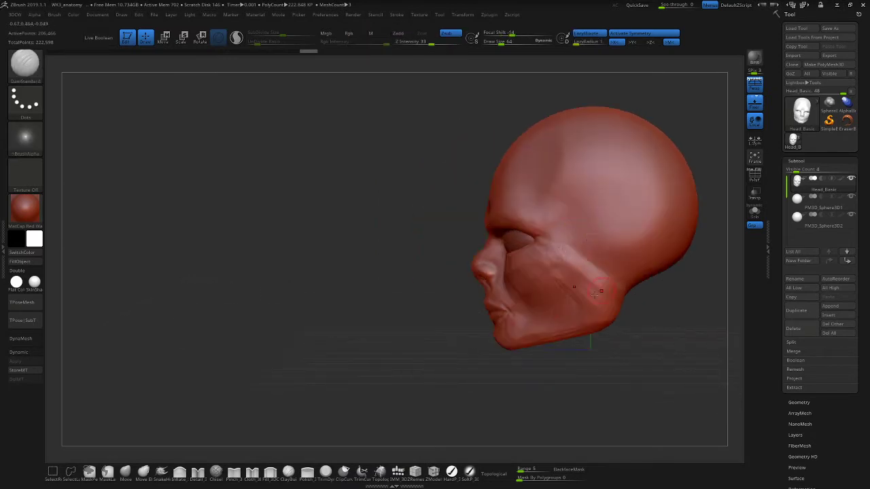
drag(373, 295, 439, 290)
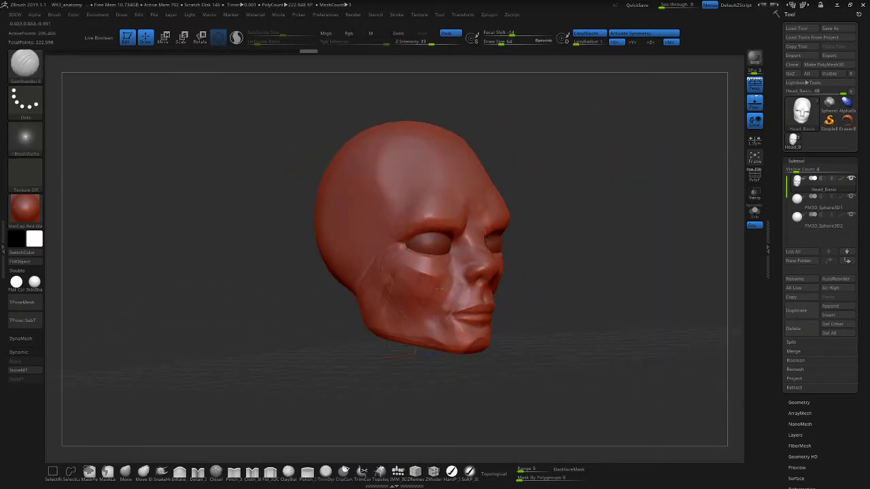
alt+drag(572, 201, 549, 363)
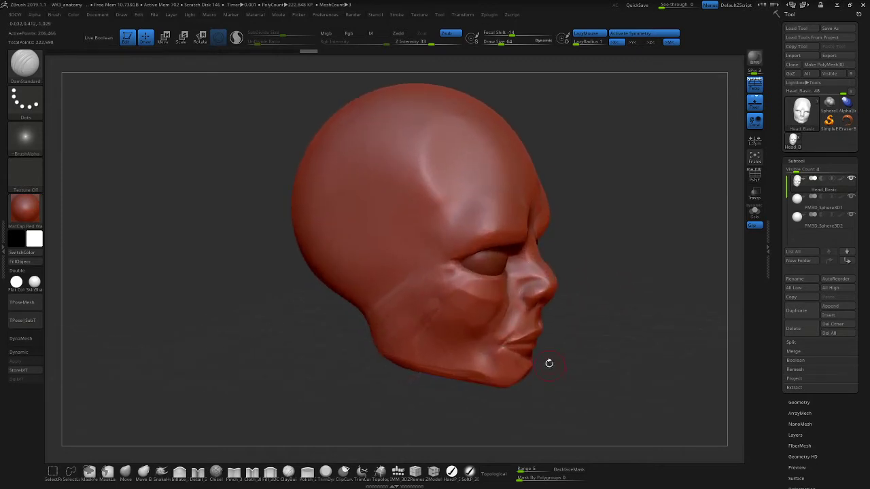
Apply the MatCap White01 material to the head for judging its forms.
click(36, 220)
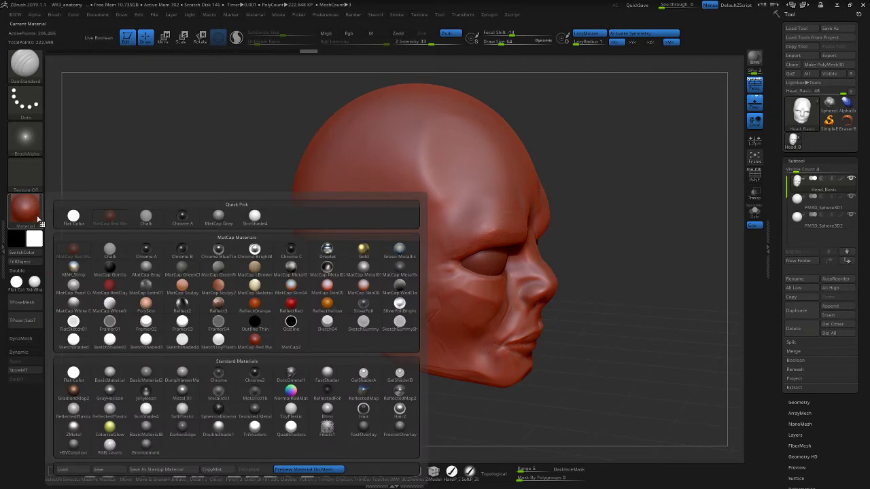
mouse_move(116, 273)
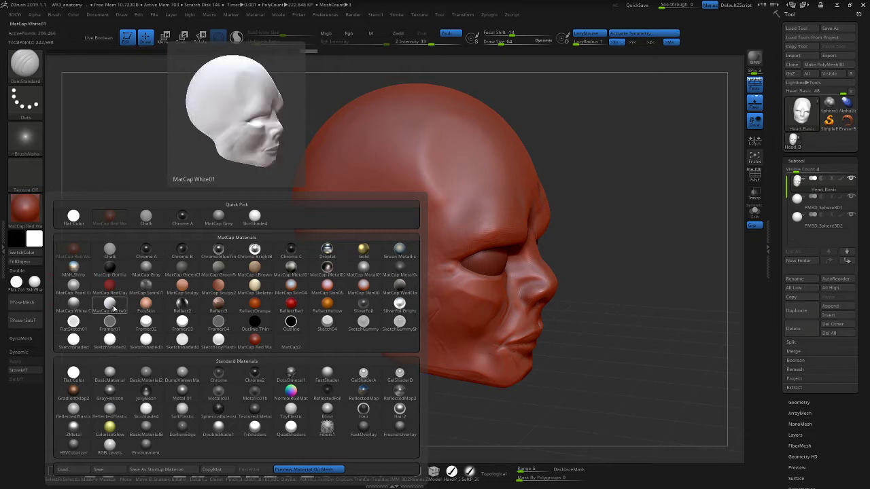
drag(626, 185, 614, 171)
alt+drag(612, 209, 602, 229)
mouse_move(612, 173)
mouse_down()
mouse_move(596, 259)
mouse_move(571, 243)
mouse_move(641, 241)
mouse_move(602, 241)
mouse_move(543, 208)
mouse_move(557, 253)
mouse_move(591, 252)
mouse_move(546, 214)
mouse_move(556, 246)
mouse_move(584, 266)
mouse_move(507, 252)
mouse_move(578, 262)
mouse_move(544, 265)
mouse_move(601, 267)
mouse_move(575, 240)
mouse_move(655, 150)
mouse_up()
drag(592, 188, 530, 196)
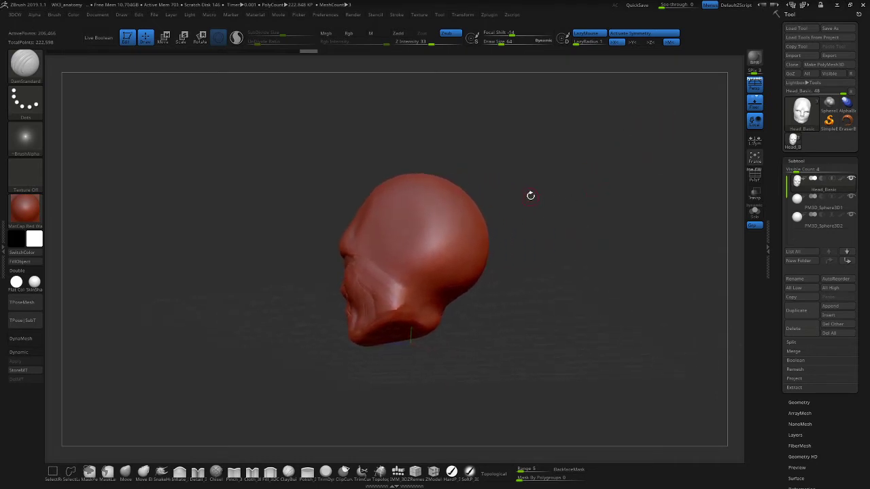
mouse_move(554, 238)
mouse_down()
mouse_move(578, 234)
mouse_move(537, 238)
mouse_up()
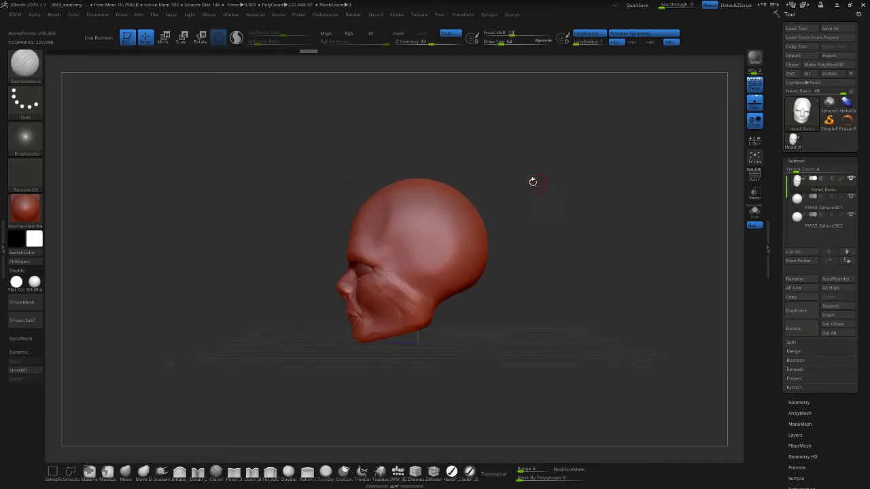
click(24, 209)
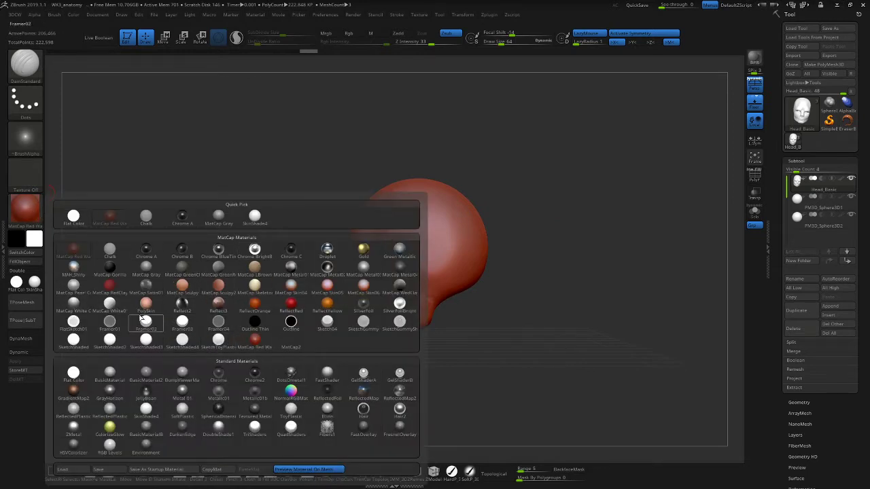
click(110, 304)
drag(488, 316, 536, 317)
alt+drag(463, 309, 544, 304)
right_drag(544, 304, 591, 289)
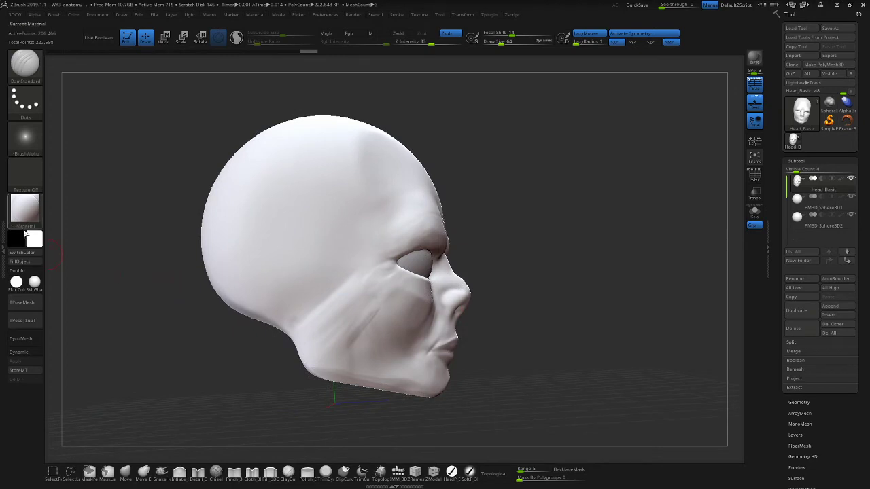
Darken the head's display colour from white to a neutral light grey.
mouse_move(36, 239)
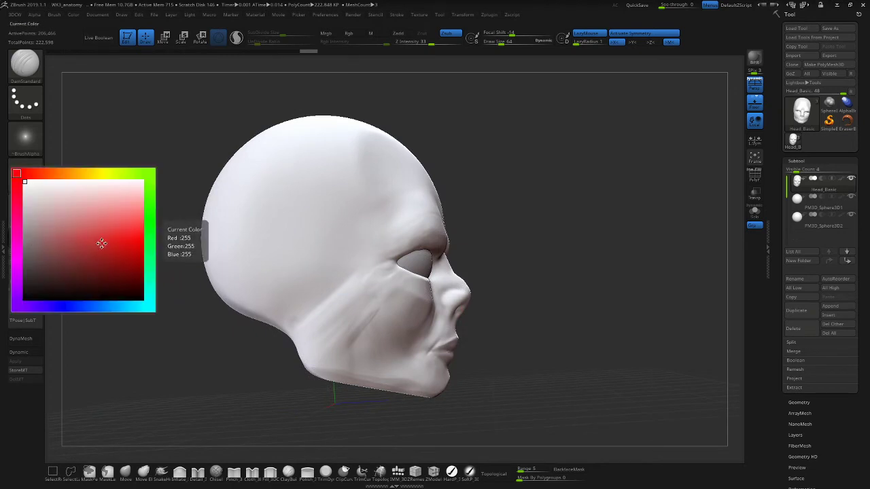
click(42, 222)
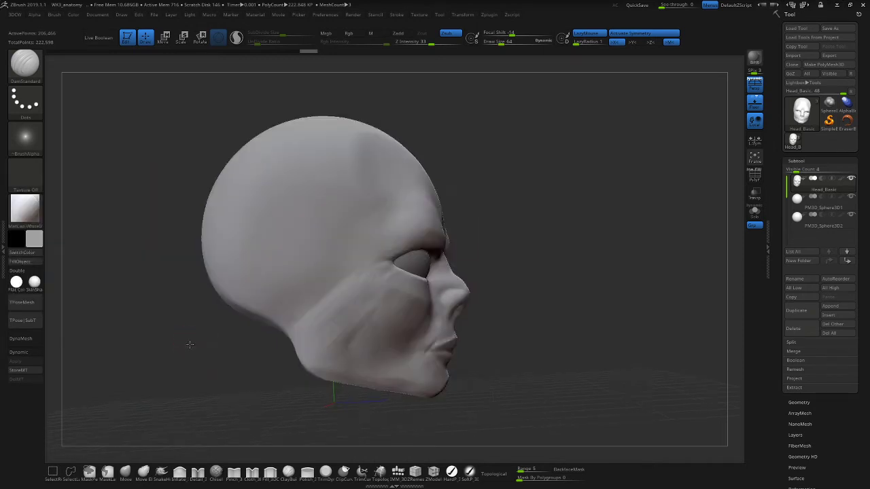
mouse_move(586, 299)
mouse_down()
mouse_move(550, 297)
mouse_move(555, 266)
mouse_move(569, 253)
mouse_move(534, 257)
mouse_move(554, 291)
mouse_move(534, 301)
mouse_move(515, 267)
mouse_move(524, 262)
mouse_move(546, 278)
mouse_move(554, 269)
mouse_up()
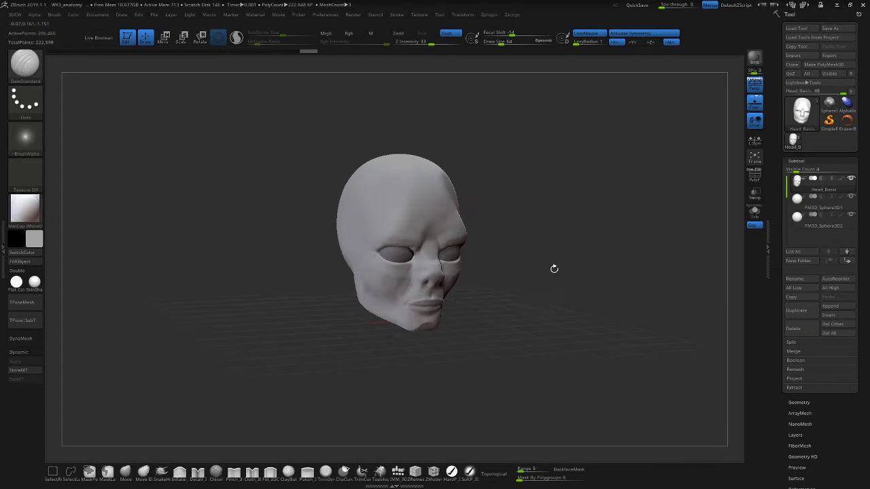
mouse_move(495, 236)
mouse_down()
mouse_move(543, 297)
mouse_move(505, 305)
mouse_move(537, 305)
mouse_move(517, 301)
mouse_move(516, 291)
mouse_up()
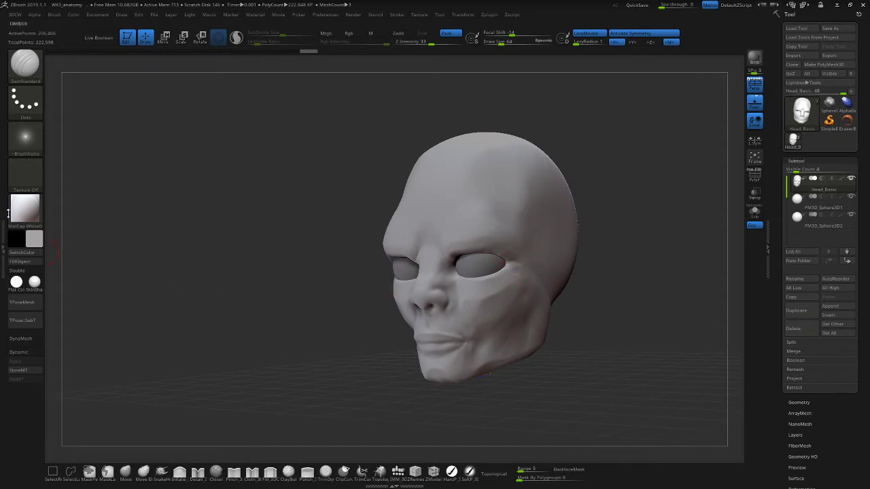
Try the Gold material on the head and switch back to MatCap White01.
click(27, 216)
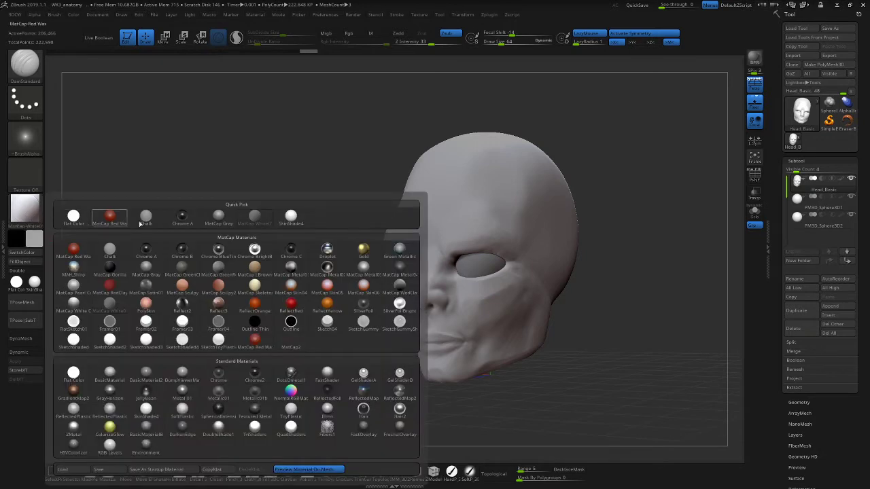
click(364, 252)
mouse_move(587, 296)
mouse_down()
mouse_move(604, 272)
mouse_move(599, 276)
mouse_move(621, 272)
mouse_move(591, 279)
mouse_move(557, 264)
mouse_up()
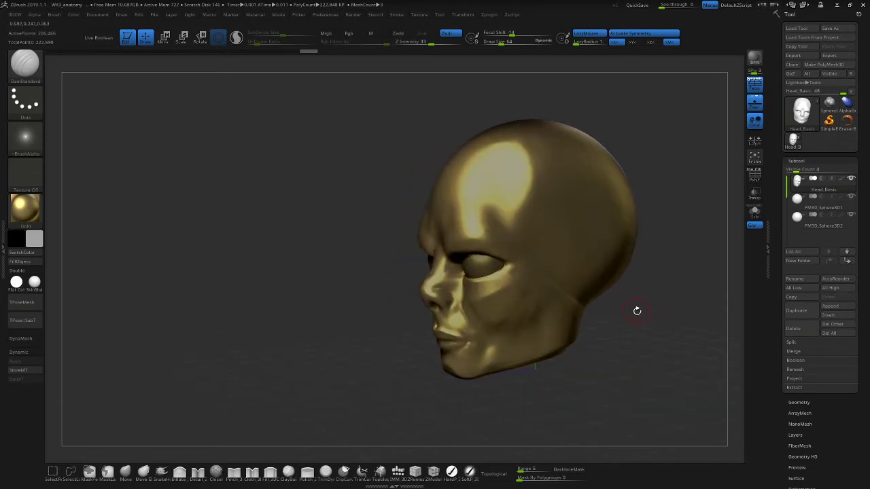
mouse_move(637, 311)
mouse_down()
mouse_move(497, 322)
mouse_move(513, 317)
mouse_move(488, 334)
mouse_move(529, 334)
mouse_move(517, 336)
mouse_move(588, 305)
mouse_move(579, 315)
mouse_up()
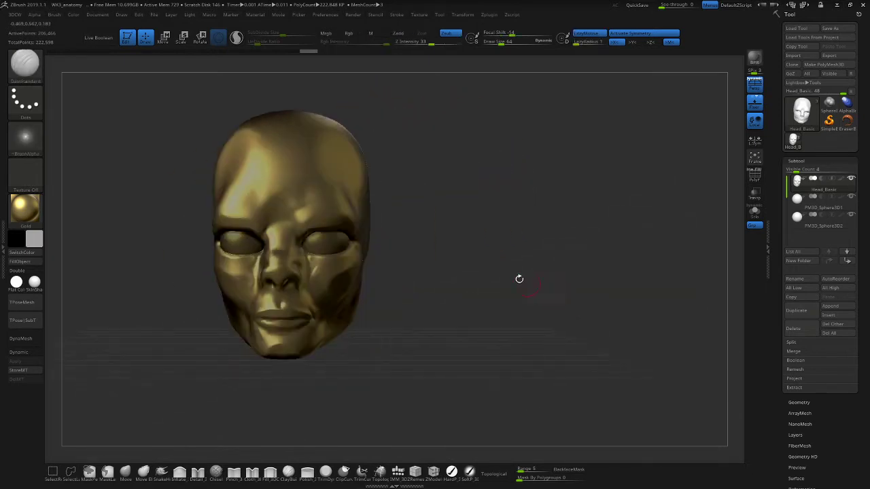
alt+drag(519, 279, 542, 335)
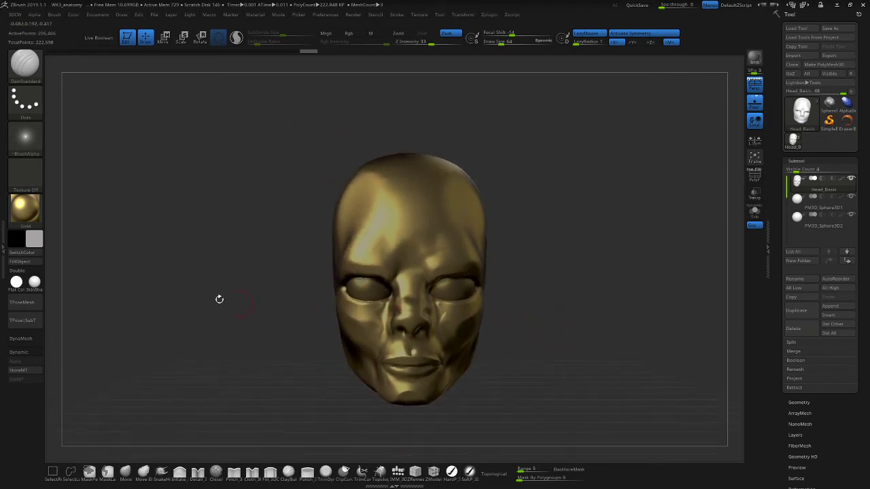
click(24, 208)
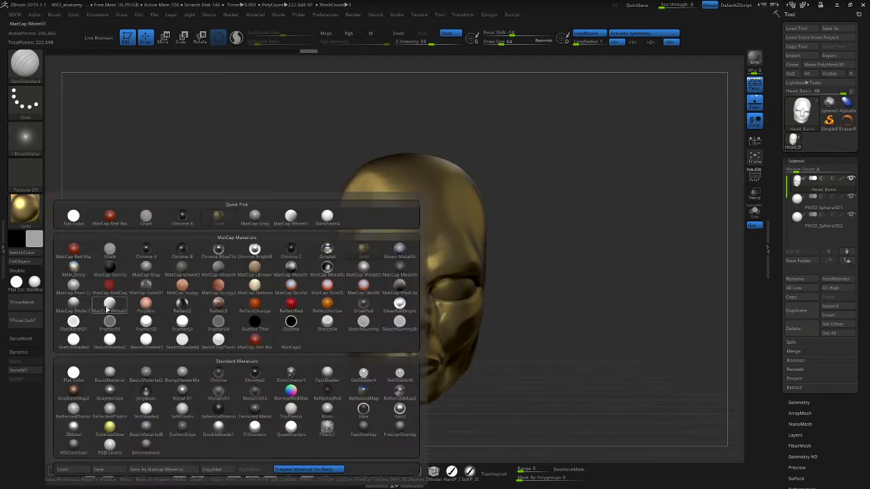
click(110, 303)
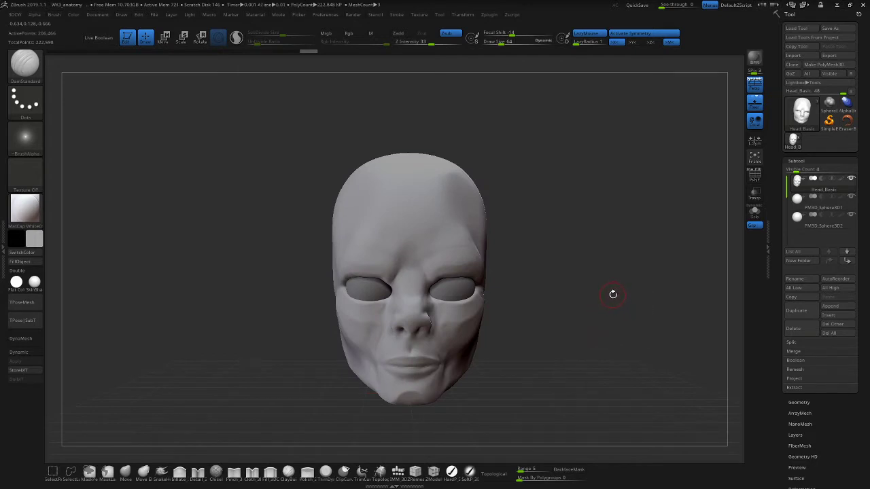
Examine the grey head's silhouette and proportions from the front, side, three-quarter and rear views.
drag(623, 290, 602, 311)
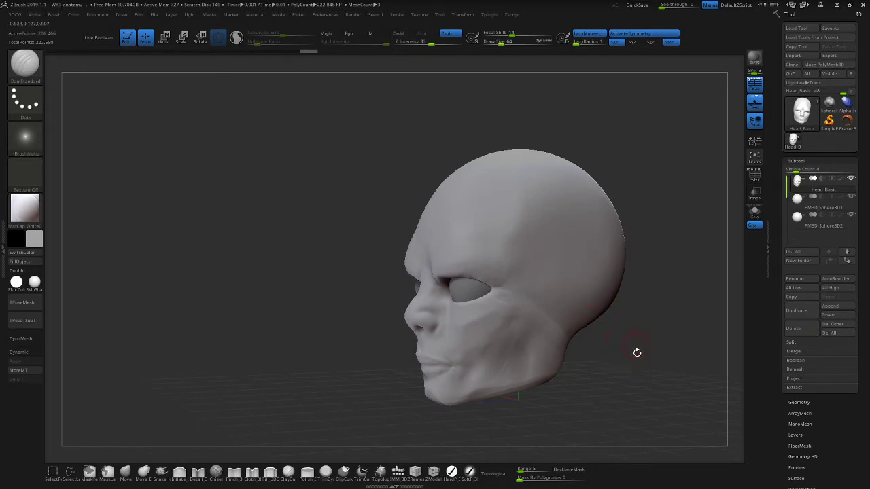
alt+drag(637, 353, 574, 322)
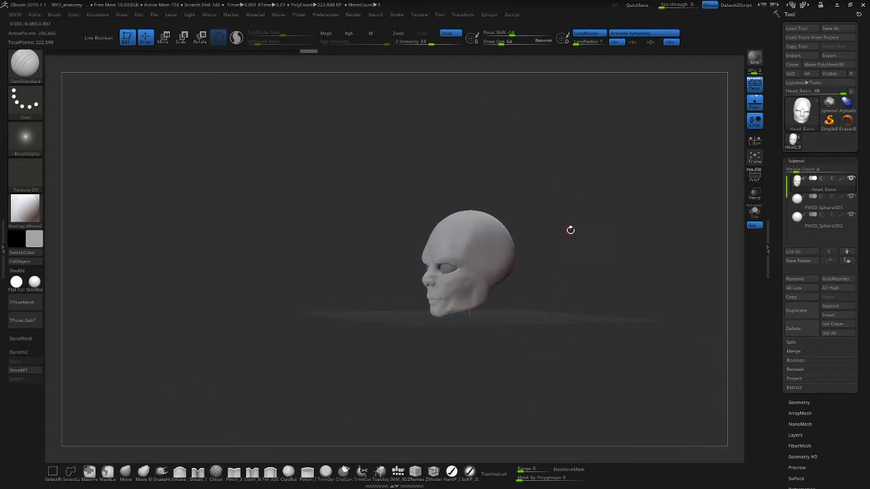
drag(571, 229, 639, 319)
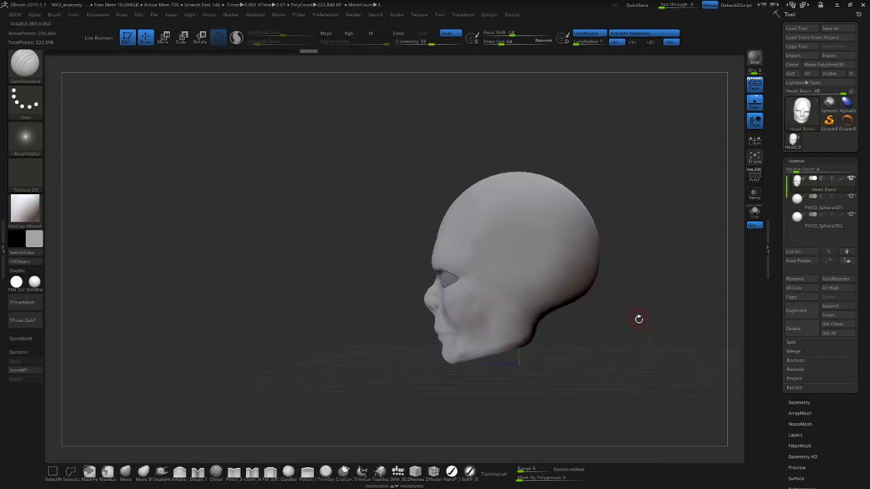
alt+drag(586, 345, 557, 292)
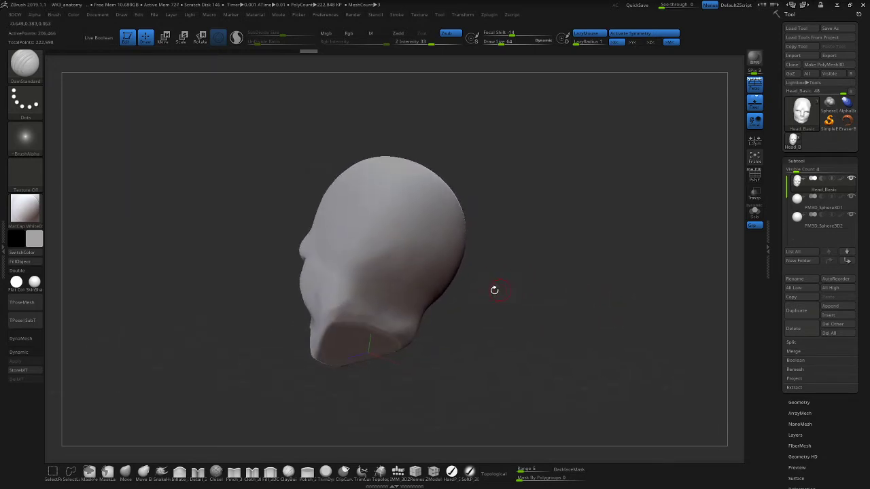
drag(494, 291, 503, 307)
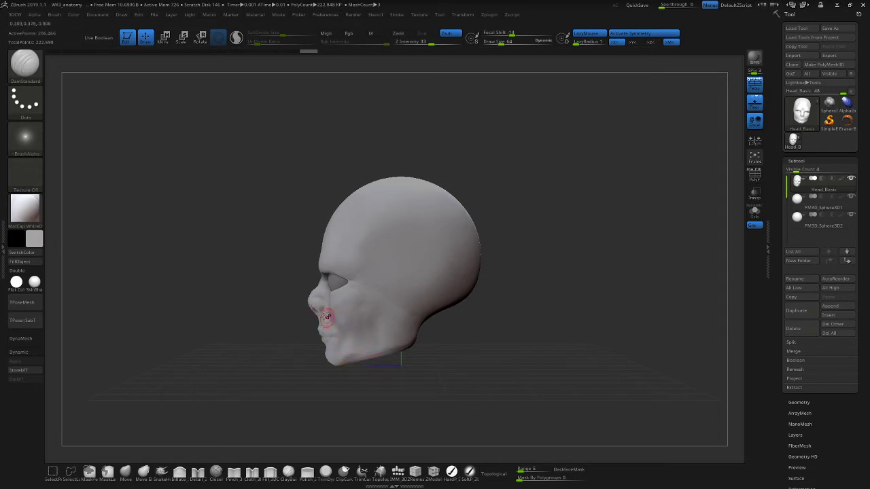
drag(446, 320, 557, 349)
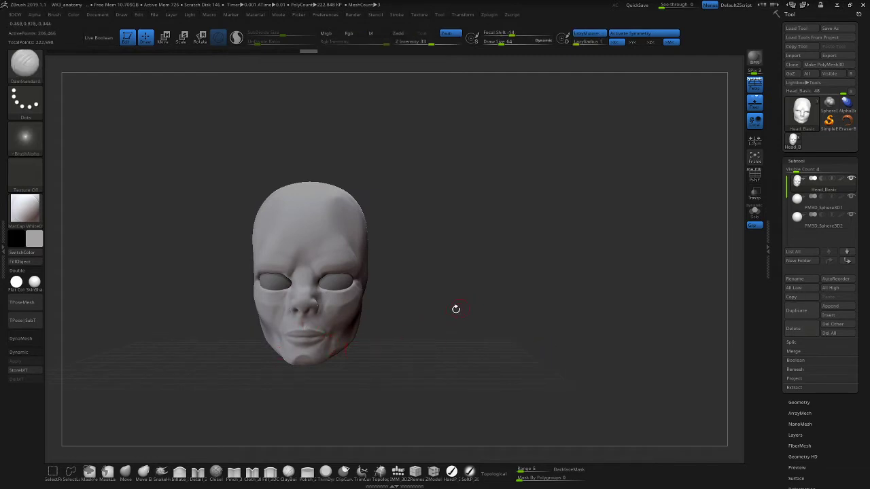
drag(456, 309, 434, 293)
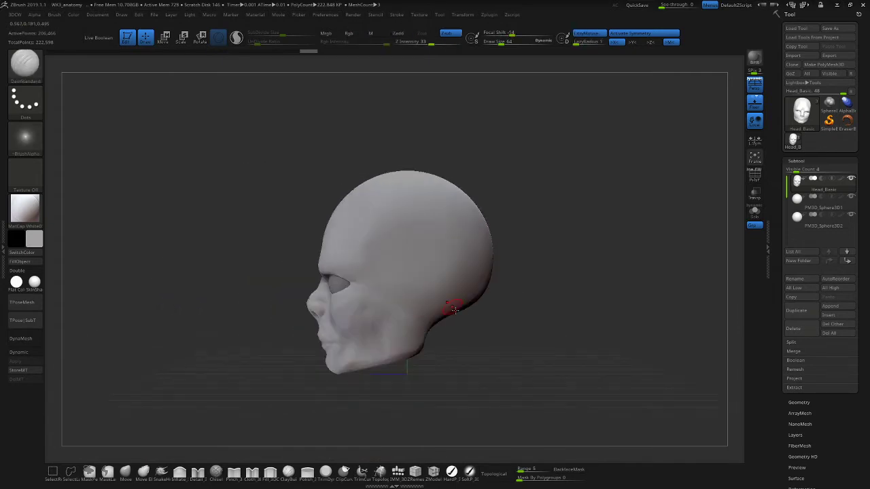
drag(469, 343, 508, 341)
drag(462, 317, 464, 338)
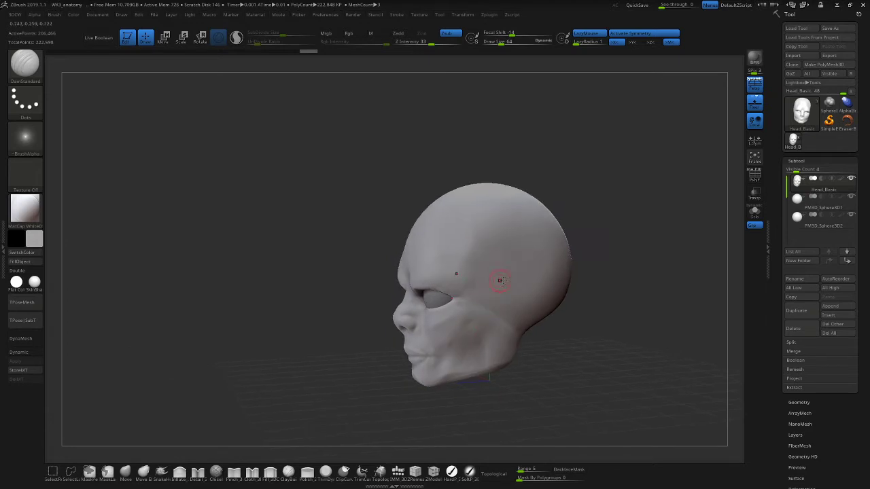
drag(527, 365, 570, 383)
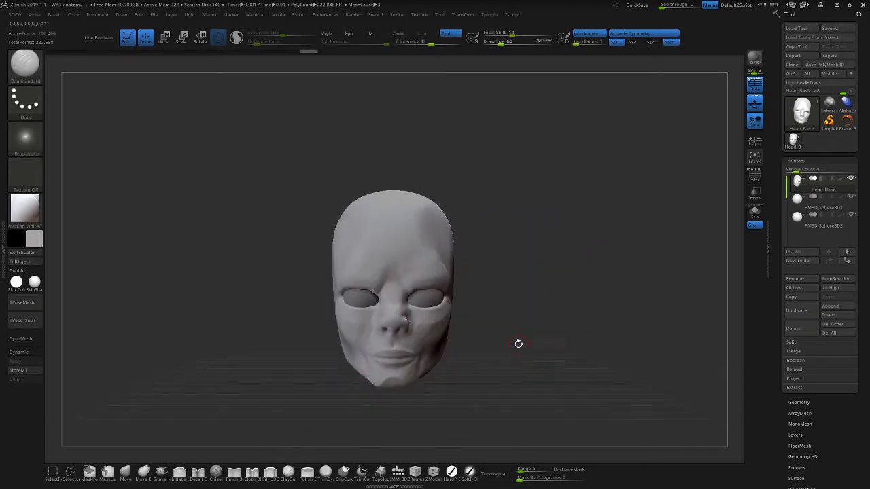
Append a Sphere3D as a new subtool and move it out to the side of the head.
drag(518, 343, 548, 295)
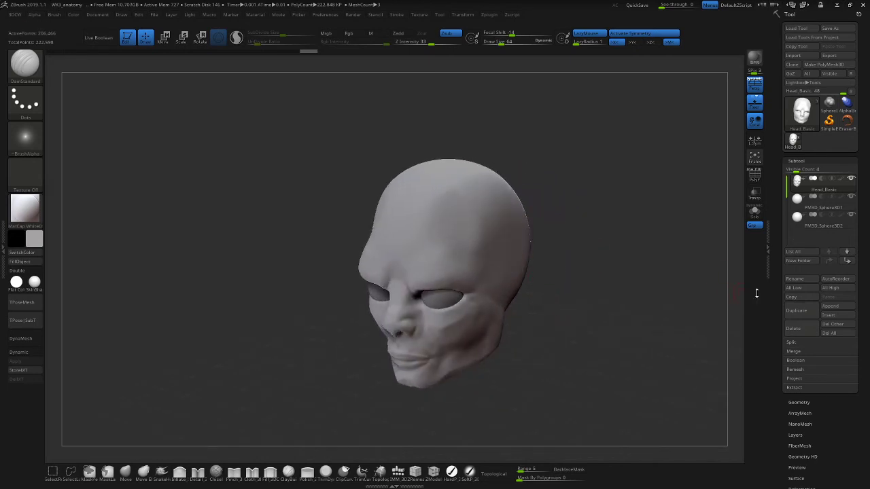
click(825, 315)
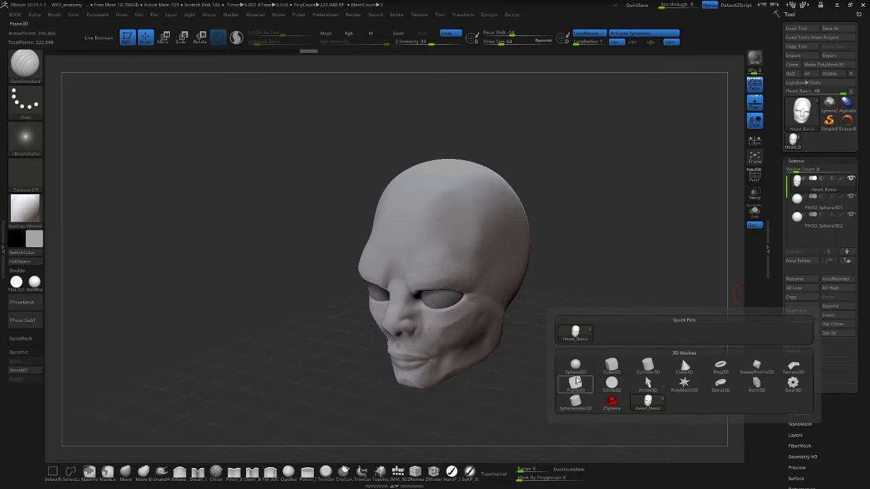
mouse_move(575, 371)
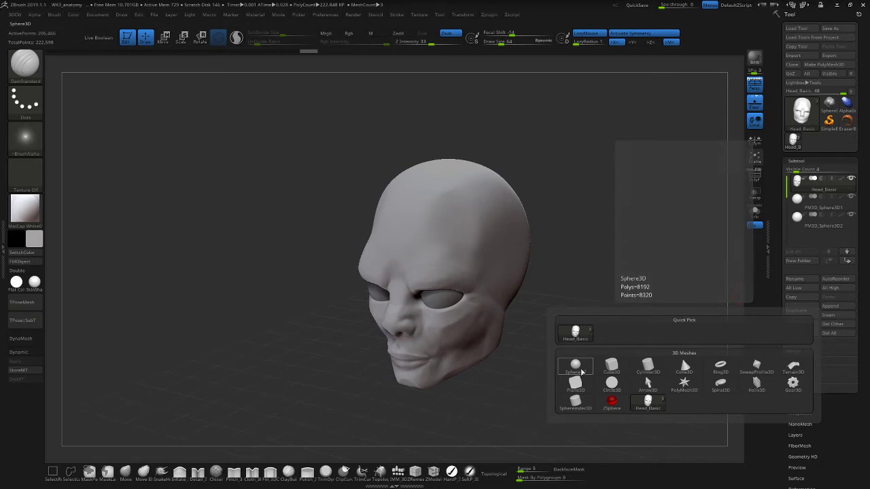
click(583, 373)
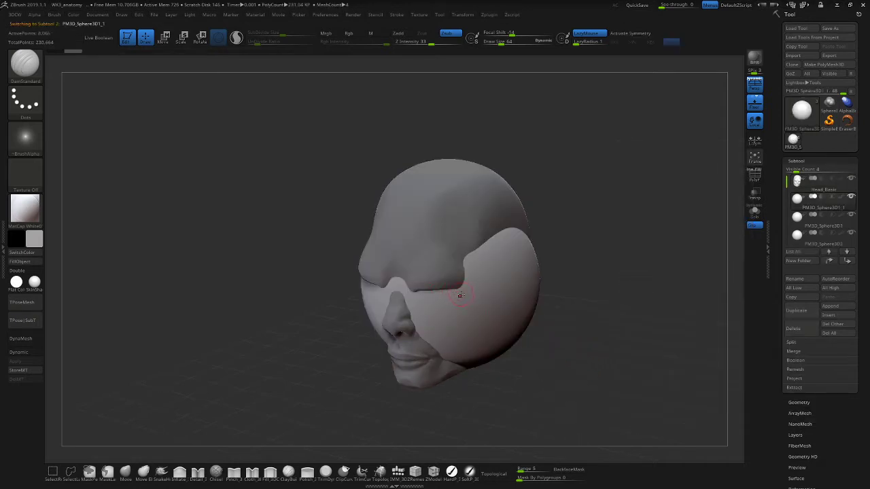
key(w)
drag(418, 262, 349, 254)
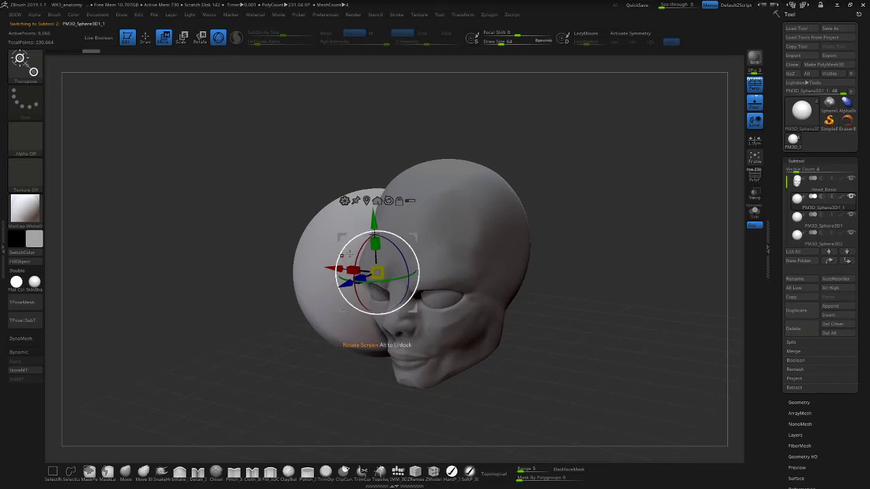
Flatten the appended sphere along Z and scale it down to a small ear-sized form beside the head.
alt+drag(557, 321, 612, 354)
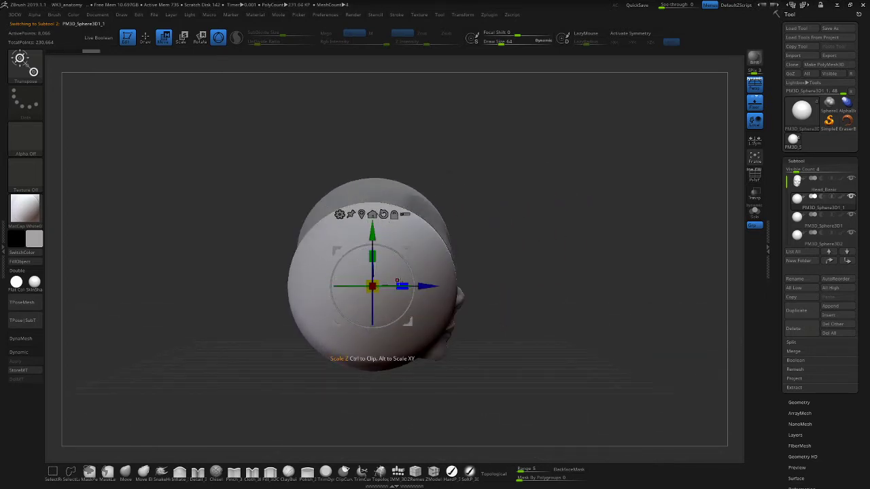
drag(397, 282, 349, 289)
drag(610, 285, 457, 262)
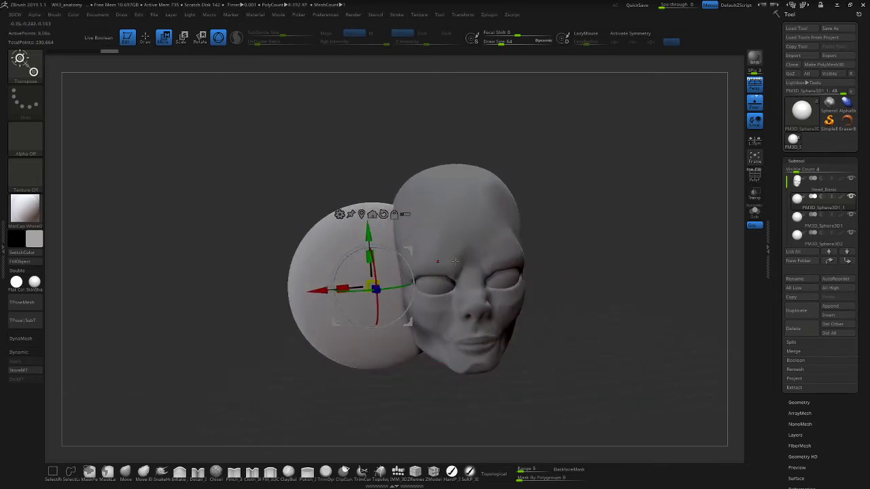
drag(369, 258, 380, 295)
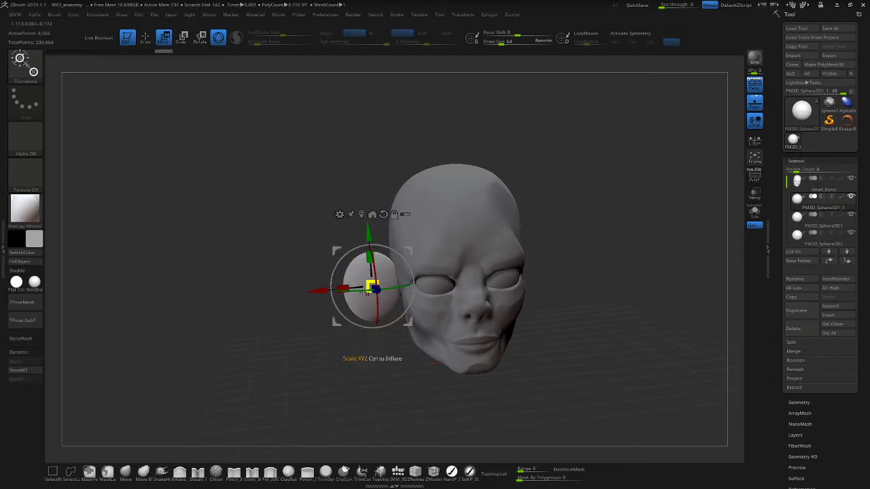
drag(369, 258, 370, 259)
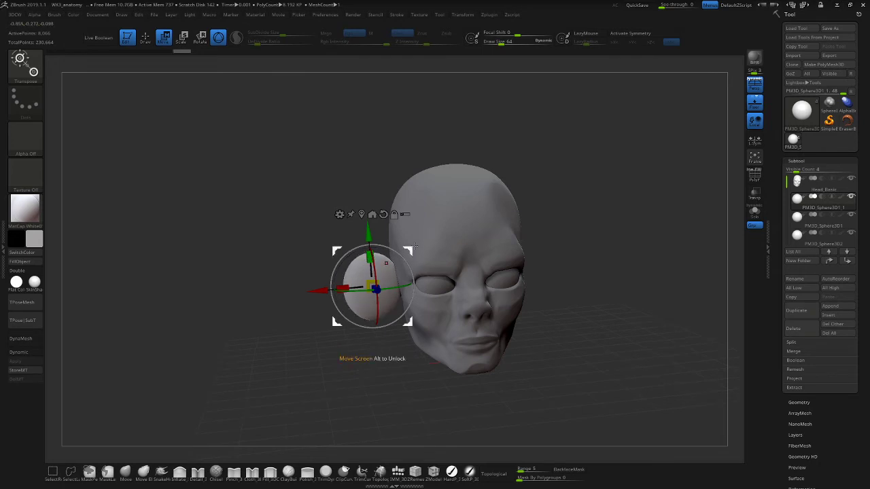
click(853, 319)
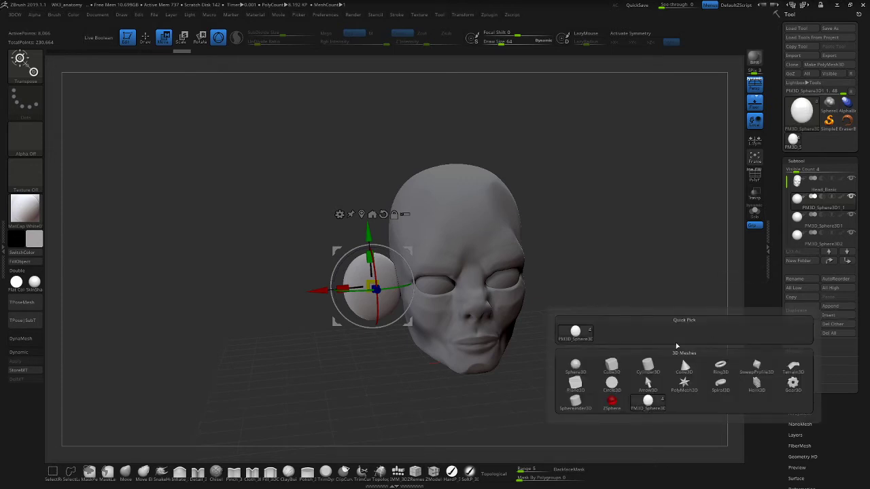
mouse_move(584, 383)
mouse_move(755, 368)
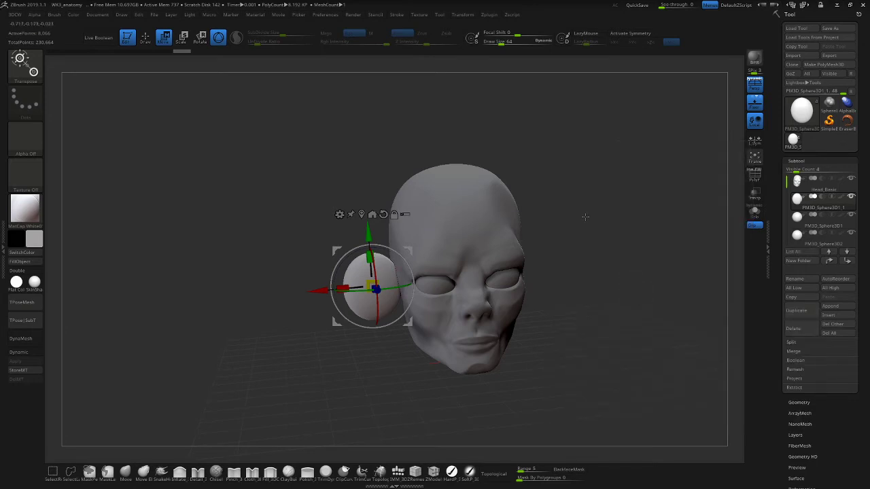
Reduce the flattened sphere's height and Z thickness and move it along X closer to the side of the head.
alt+drag(578, 248, 624, 285)
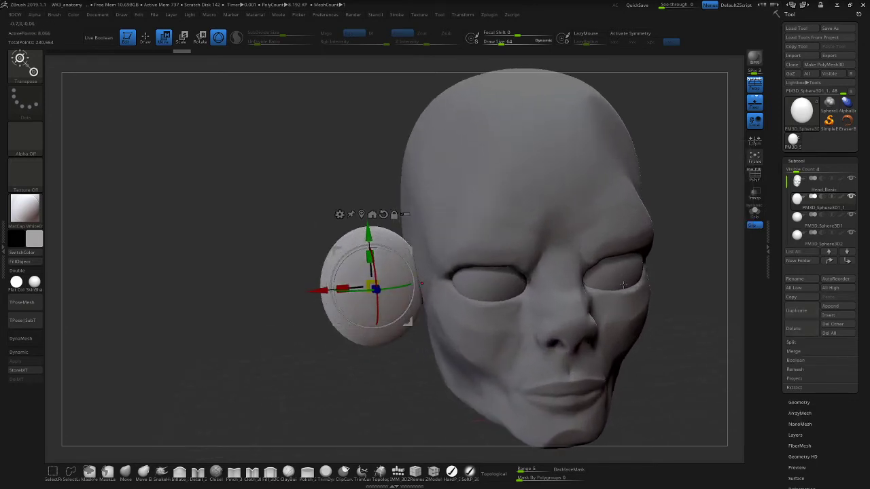
alt+drag(321, 371, 301, 368)
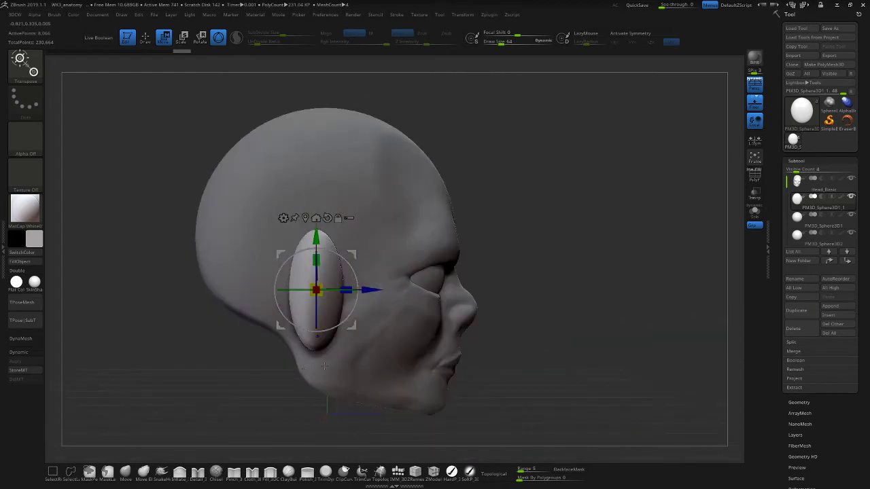
drag(547, 291, 622, 347)
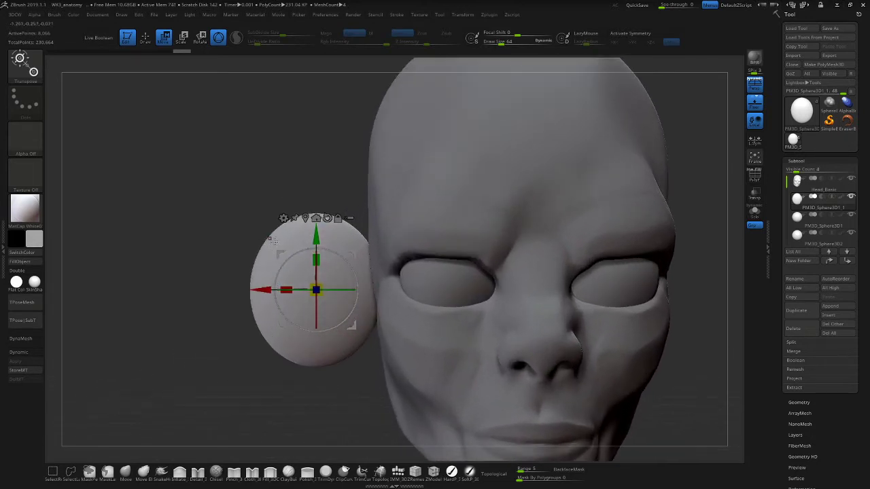
drag(318, 259, 297, 262)
mouse_move(263, 290)
mouse_down()
mouse_move(297, 290)
mouse_move(248, 290)
mouse_move(277, 295)
mouse_up()
drag(198, 359, 265, 358)
mouse_move(359, 298)
mouse_down()
mouse_move(368, 299)
mouse_move(352, 291)
mouse_up()
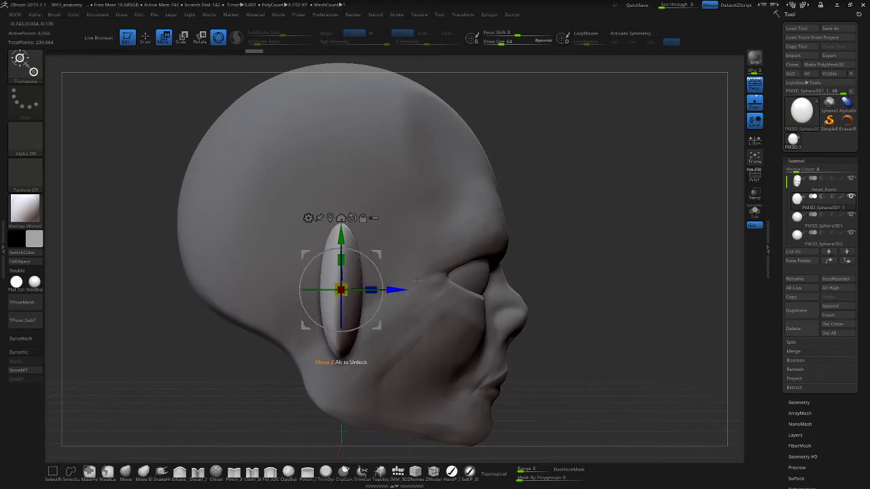
Examine the ear form's placement against the skull, jaw and eye line from below, the front, the side and three-quarter views.
drag(593, 241, 516, 271)
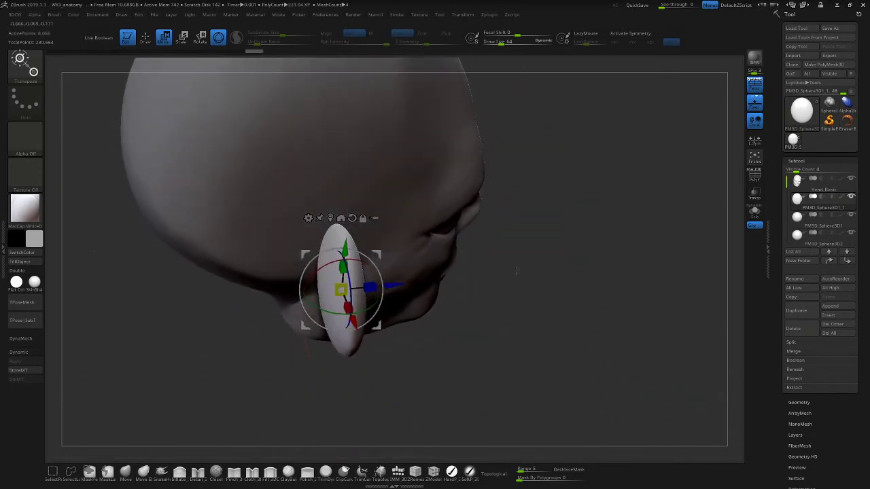
drag(532, 299, 552, 268)
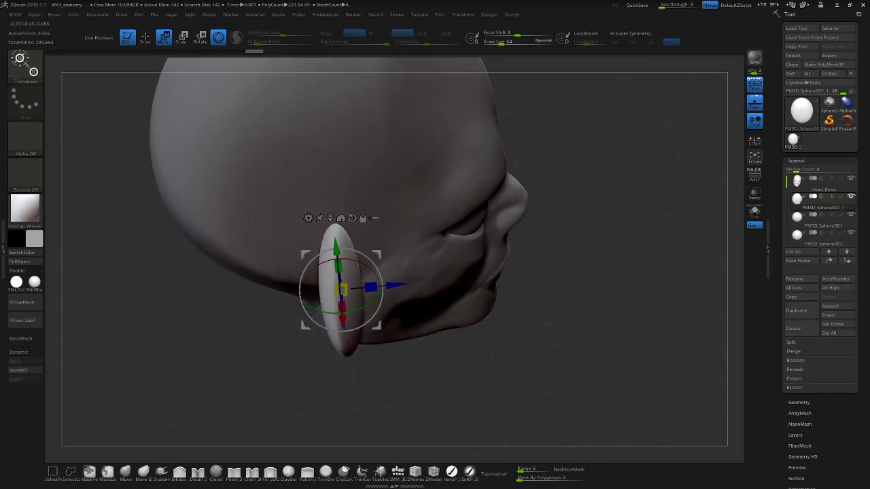
drag(547, 326, 299, 294)
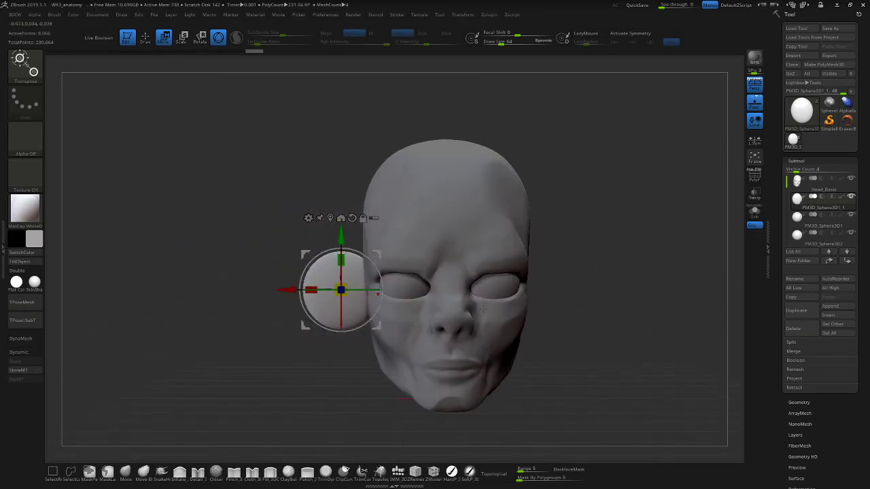
alt+drag(608, 271, 603, 293)
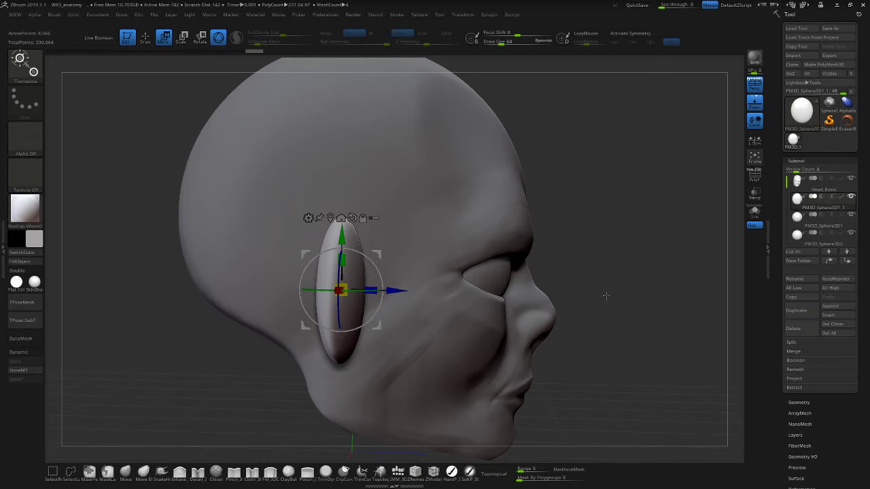
drag(641, 310, 629, 335)
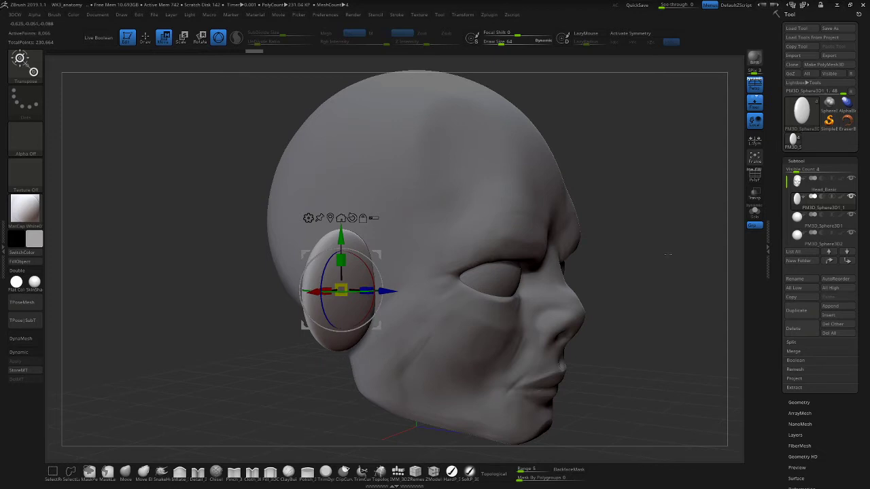
drag(651, 292, 663, 347)
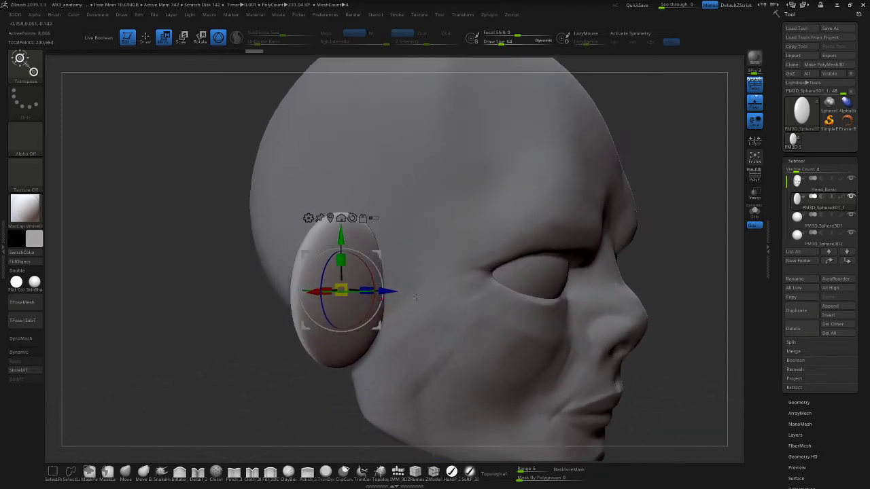
drag(688, 279, 654, 331)
Thicken the ear form along Z and shift it backward along the side of the head.
mouse_move(366, 299)
mouse_down()
mouse_move(355, 304)
mouse_move(366, 300)
mouse_up()
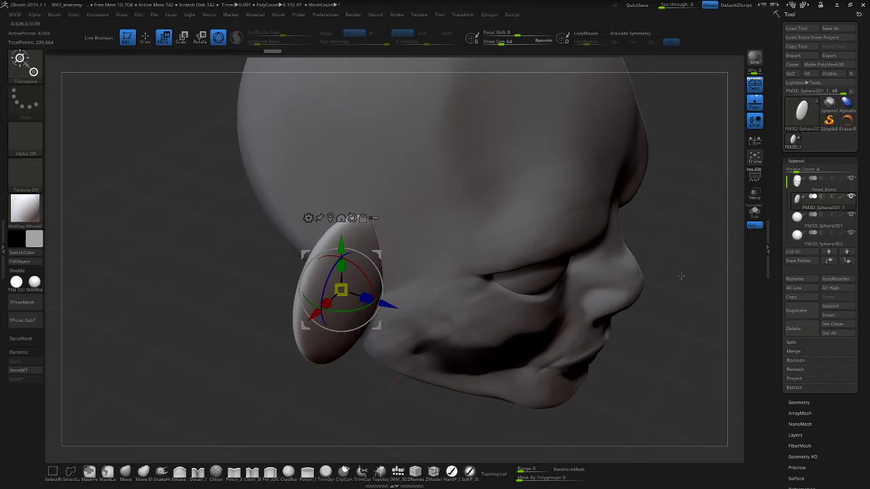
drag(671, 298, 685, 280)
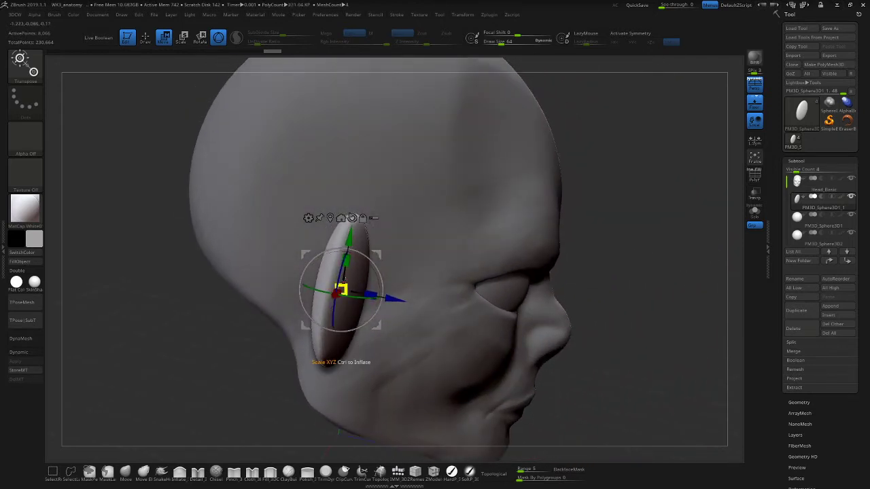
drag(680, 278, 656, 279)
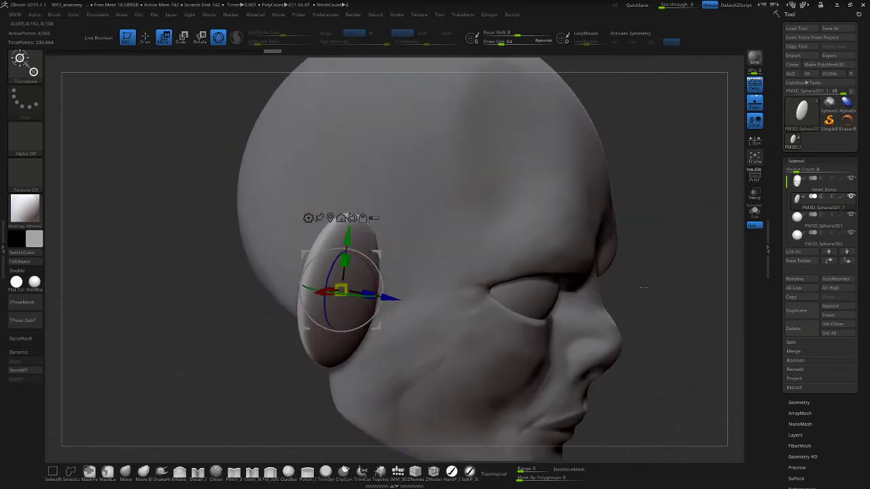
drag(370, 296, 450, 280)
drag(680, 289, 707, 305)
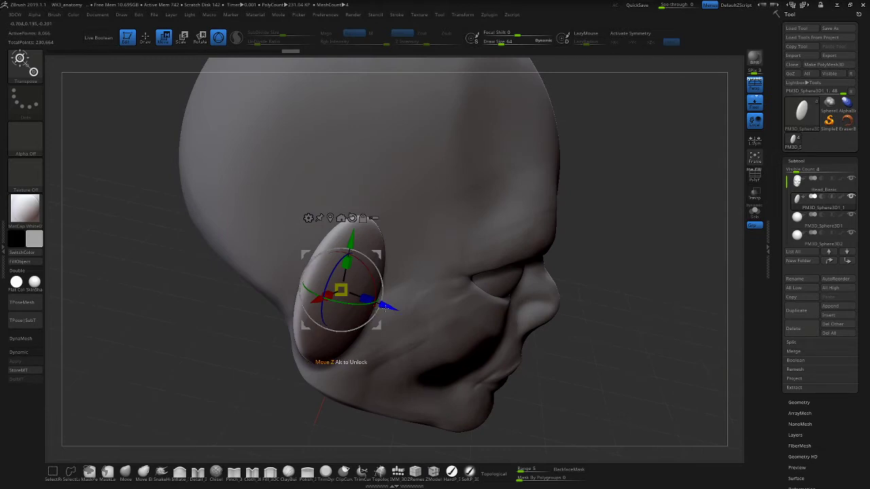
drag(385, 307, 355, 296)
Lower the ear form slightly along Y and move it a little further back along Z.
right_drag(635, 309, 610, 299)
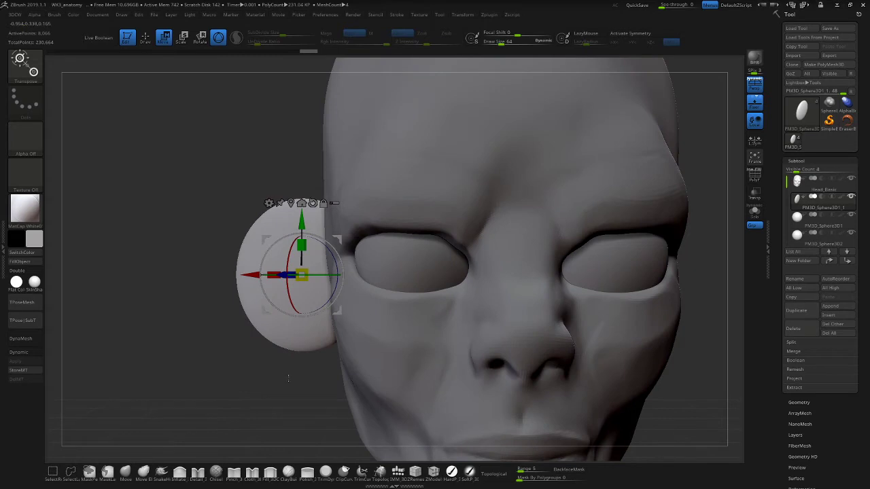
alt+right_drag(289, 379, 308, 336)
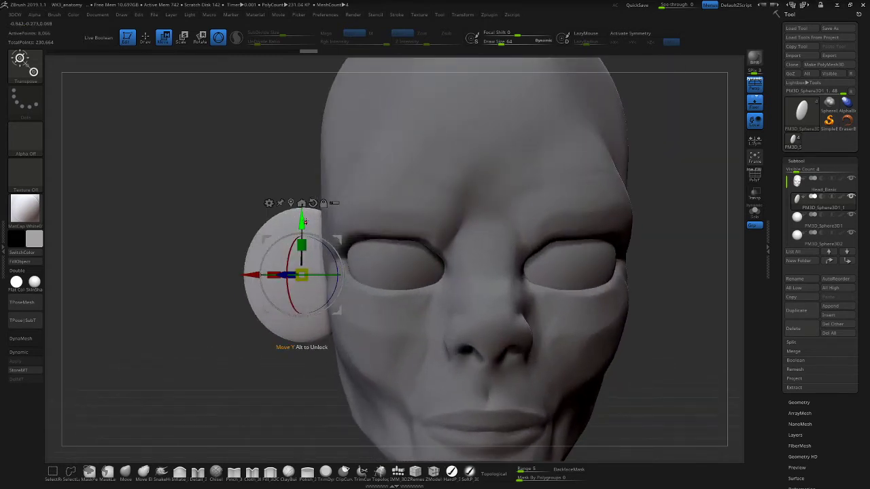
mouse_move(304, 222)
mouse_down()
mouse_move(306, 244)
mouse_move(303, 234)
mouse_up()
drag(146, 344, 300, 351)
mouse_move(355, 285)
mouse_down()
mouse_move(334, 285)
mouse_move(346, 285)
mouse_up()
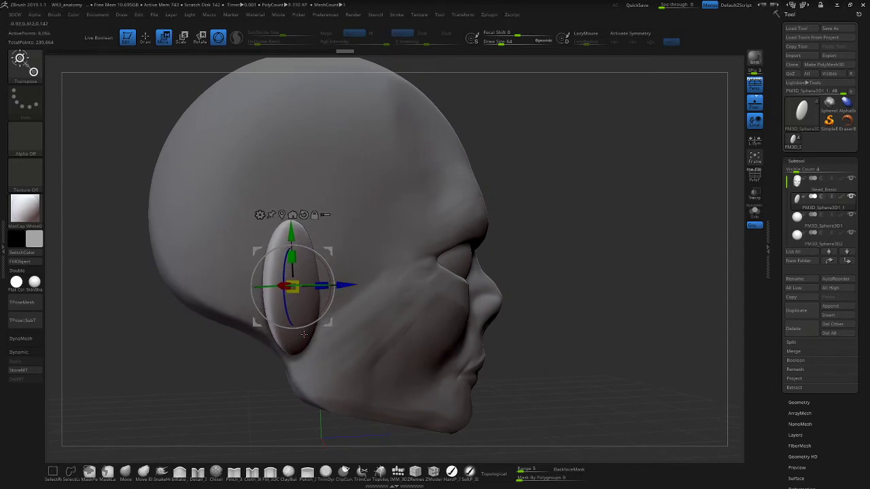
Clip the ear form's outer edge with two angled ClipCurve cuts in front view, tapering it toward the lobe.
drag(259, 406, 305, 402)
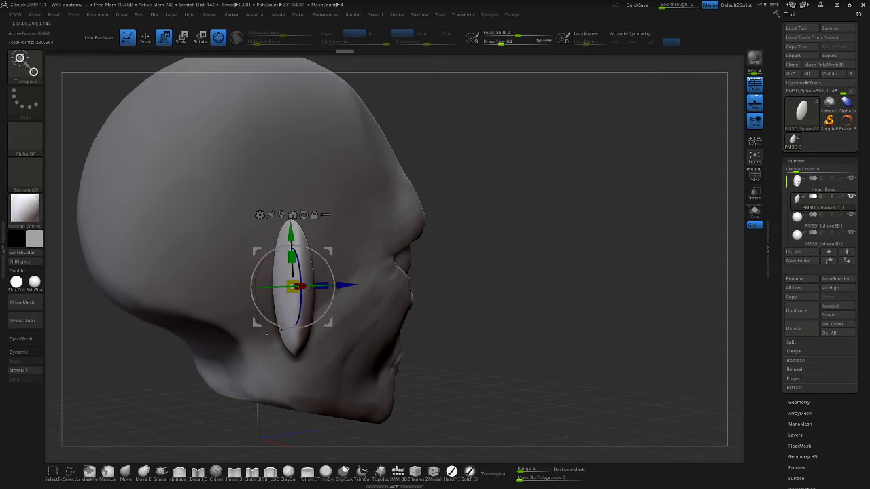
drag(505, 278, 491, 284)
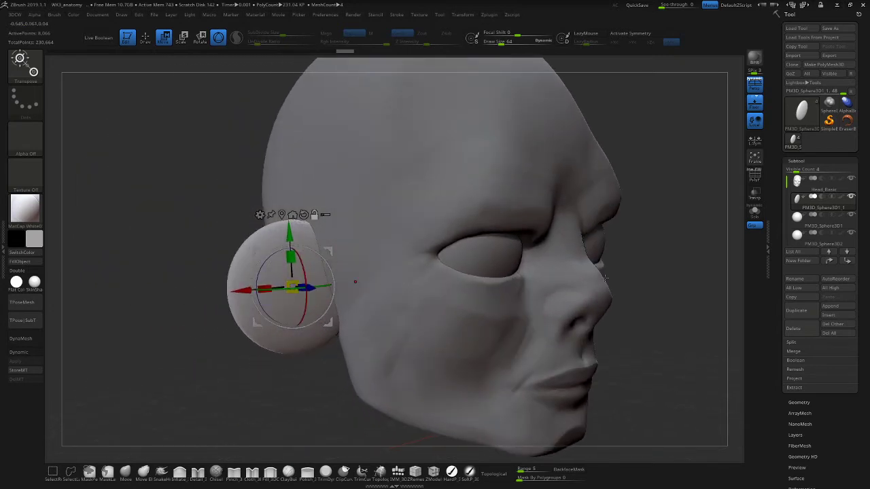
drag(648, 319, 549, 297)
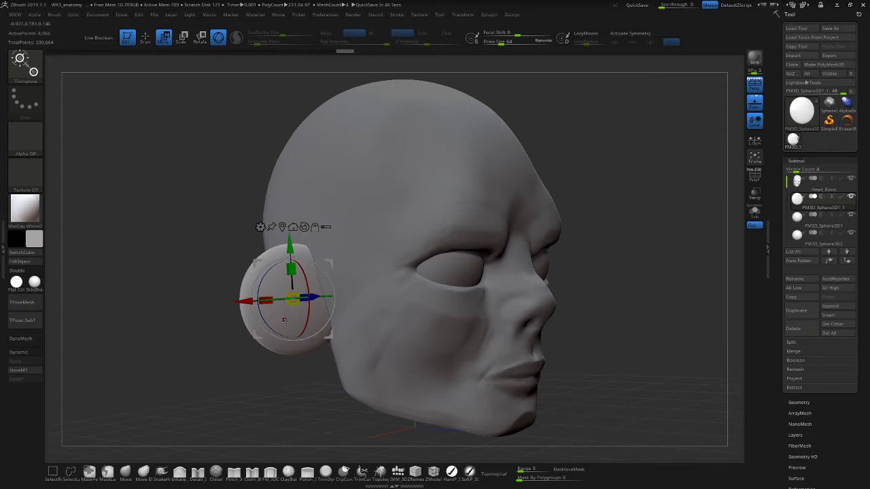
drag(329, 397, 295, 388)
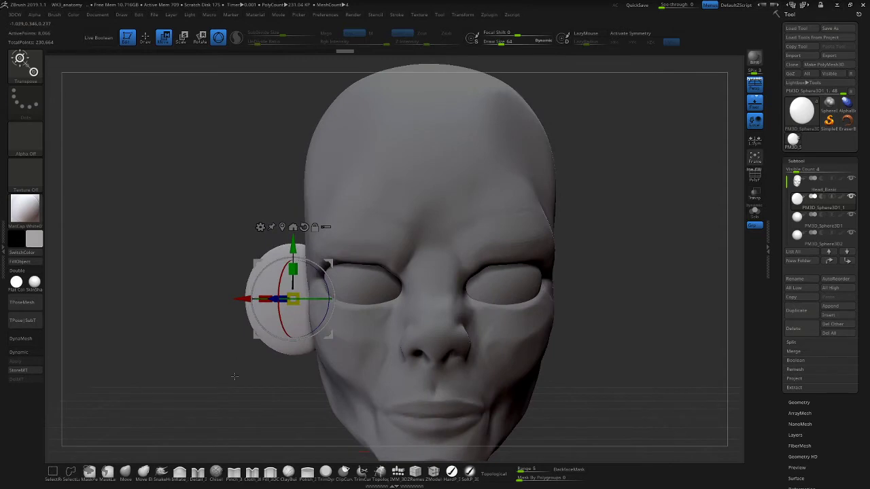
alt+drag(233, 376, 334, 383)
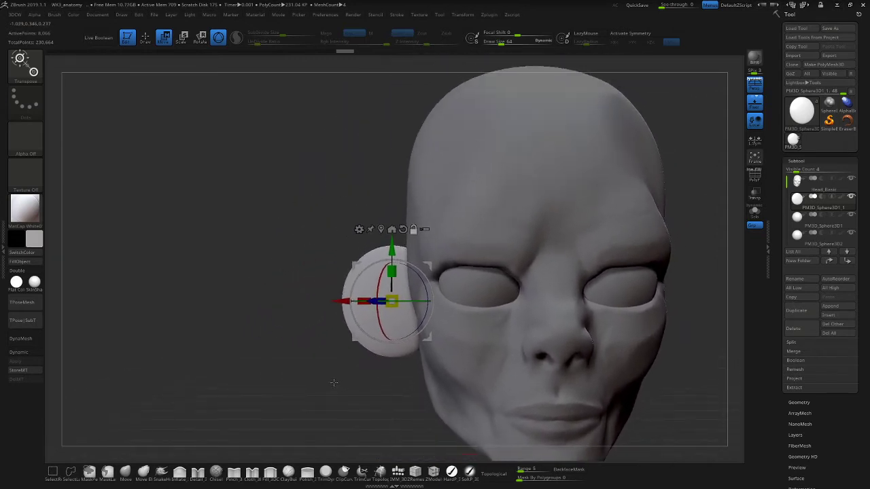
key(q)
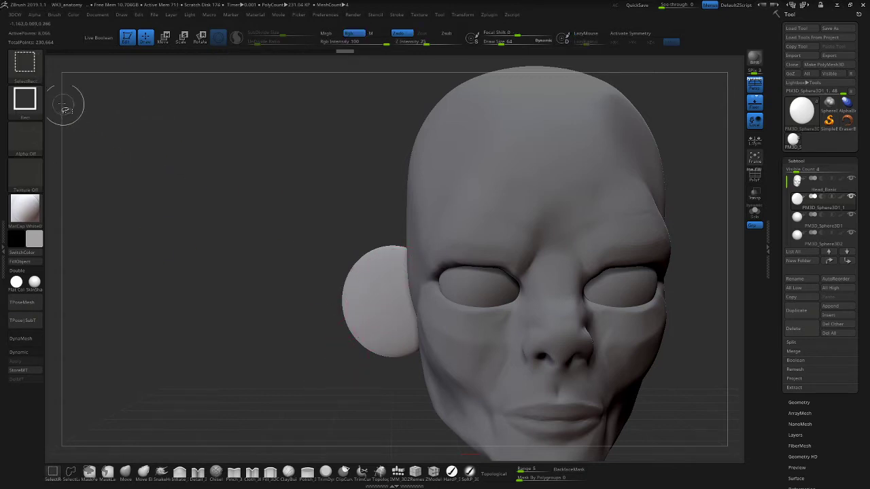
key(ctrl+shift)
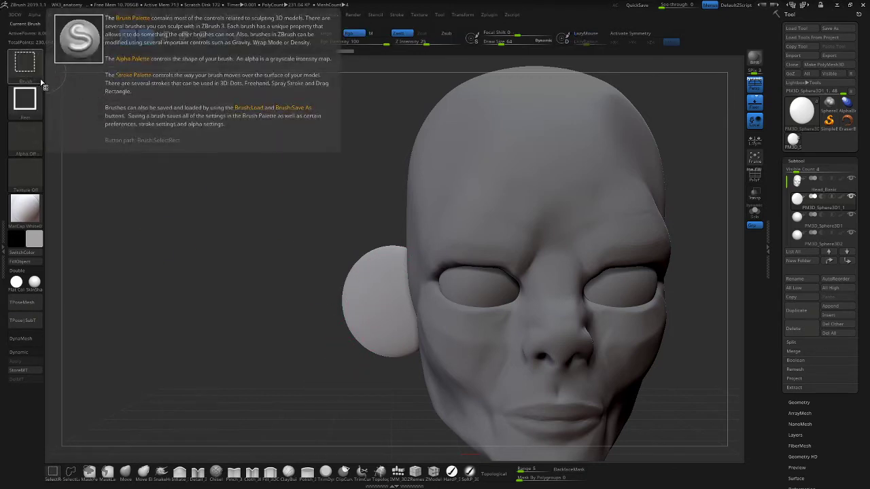
click(26, 71)
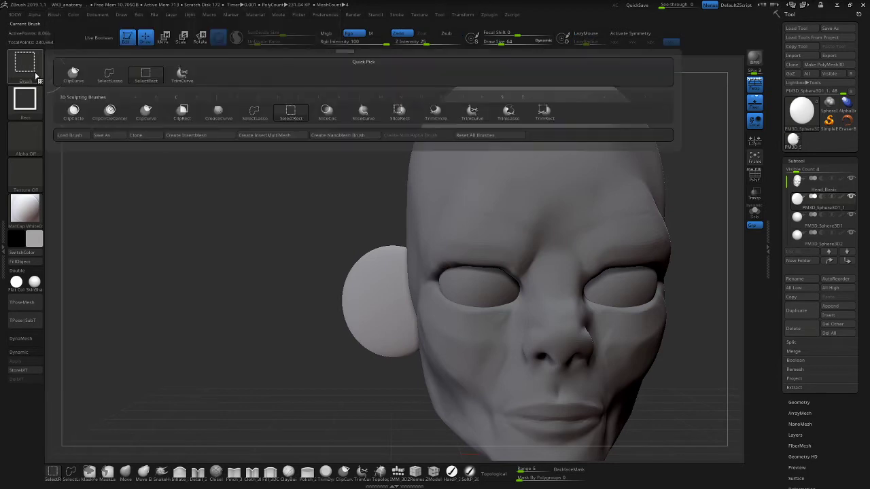
click(146, 113)
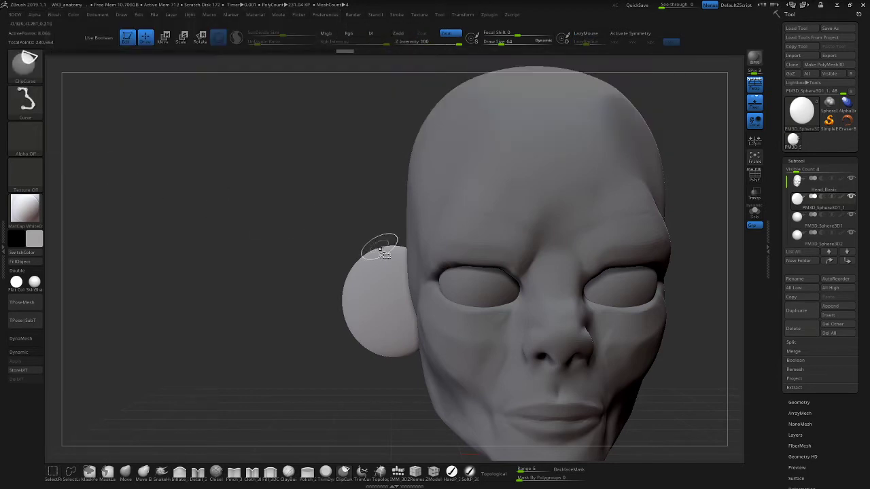
ctrl+shift+drag(372, 227, 352, 148)
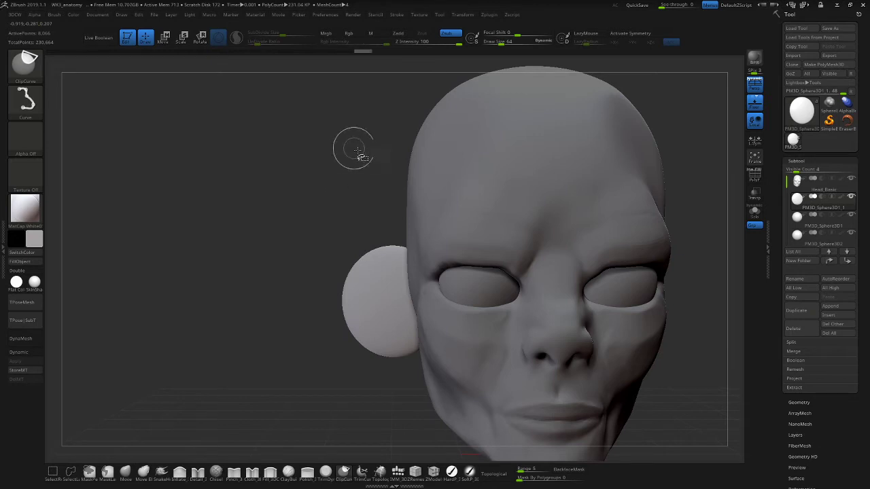
ctrl+shift+drag(326, 346, 375, 214)
ctrl+shift+drag(410, 375, 327, 264)
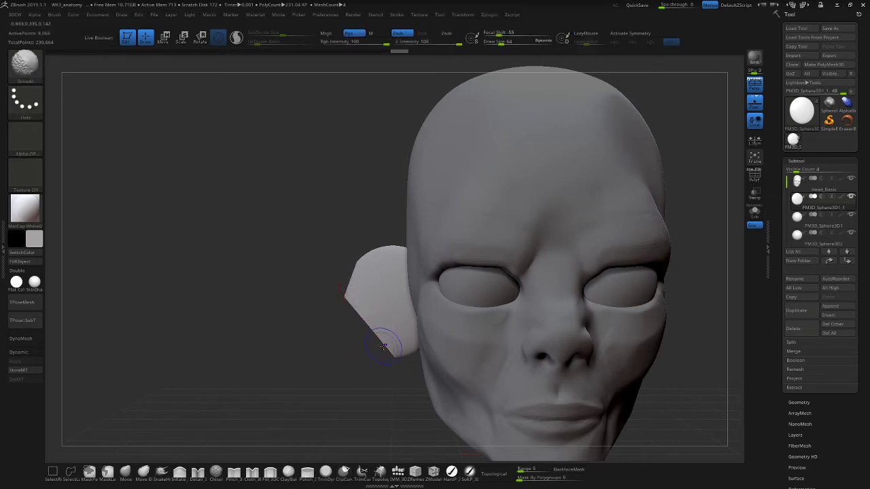
Smooth the hard edges left by the clips along the ear form's outer rim and lower edge.
mouse_move(367, 350)
mouse_down()
mouse_move(345, 385)
mouse_move(378, 392)
mouse_move(324, 374)
mouse_up()
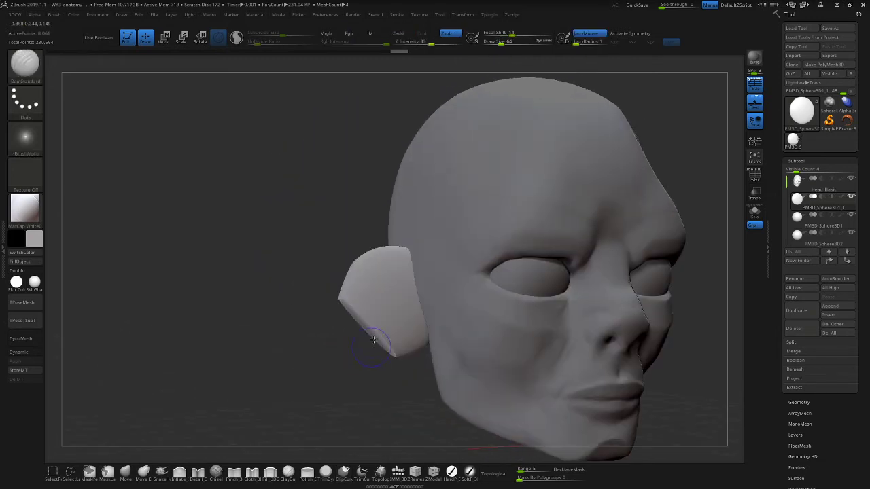
shift+drag(345, 286, 394, 347)
drag(295, 358, 343, 364)
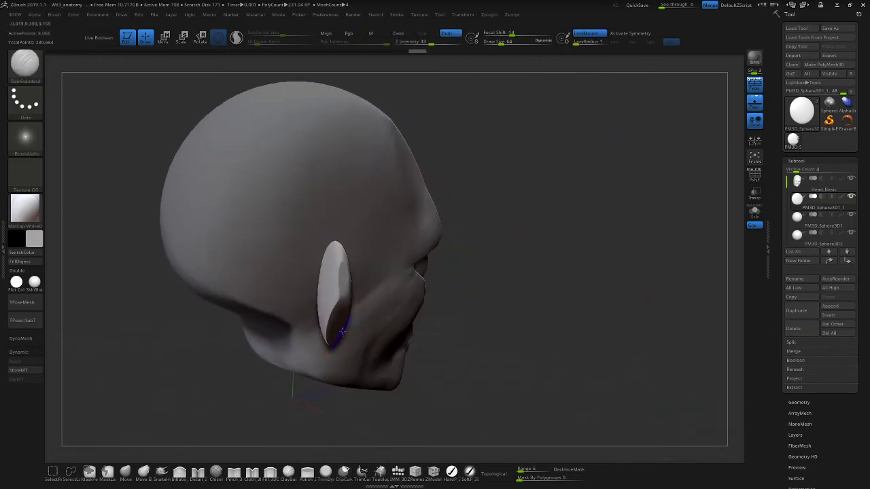
mouse_move(337, 333)
shift+mouse_down()
mouse_move(329, 320)
mouse_move(341, 280)
shift+mouse_up()
drag(450, 290, 402, 290)
mouse_move(262, 339)
mouse_down()
mouse_move(269, 346)
mouse_move(278, 307)
mouse_up()
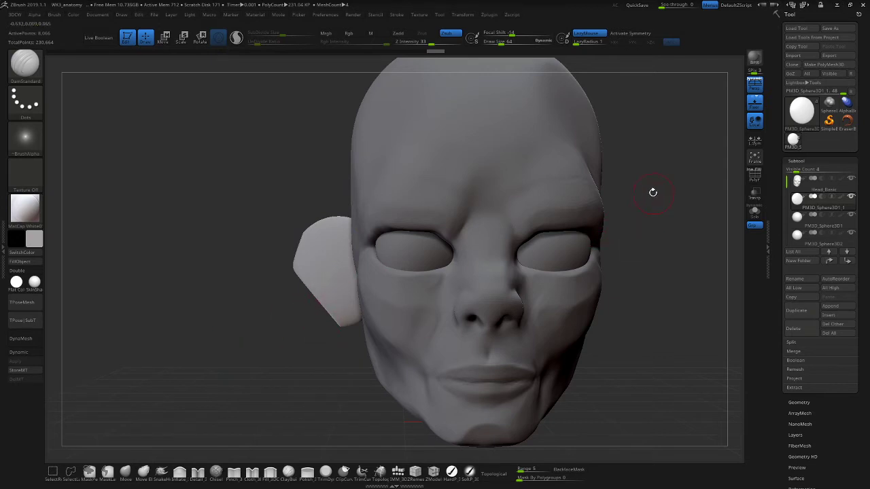
Using the Move brush at Draw Size 198, round the ear form's outline by reshaping the lobe, lower outer edge and upper rim.
drag(653, 192, 676, 192)
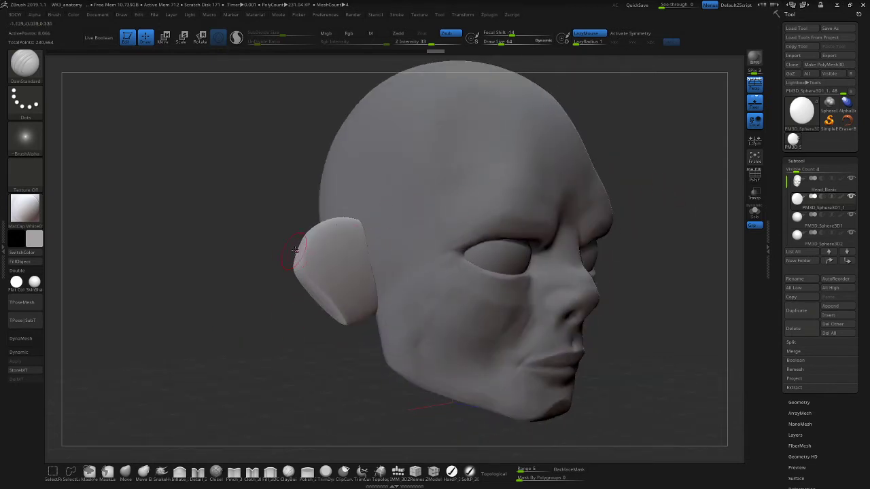
drag(287, 352, 288, 334)
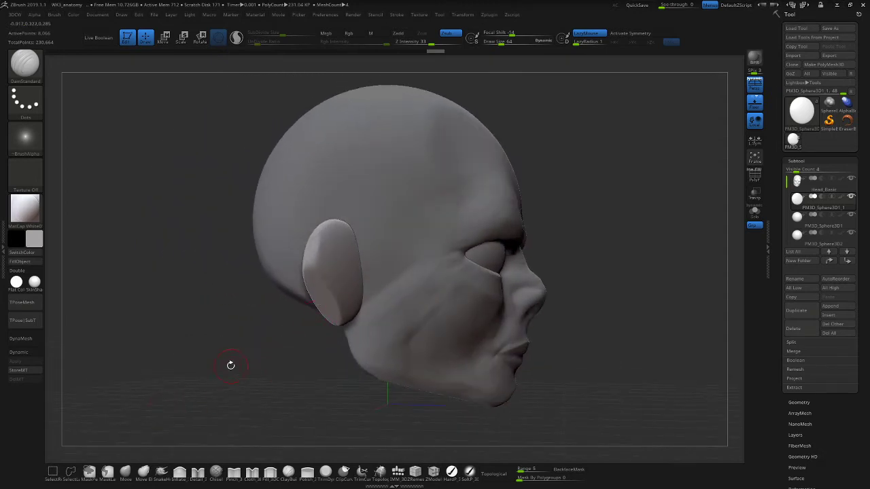
drag(230, 365, 210, 359)
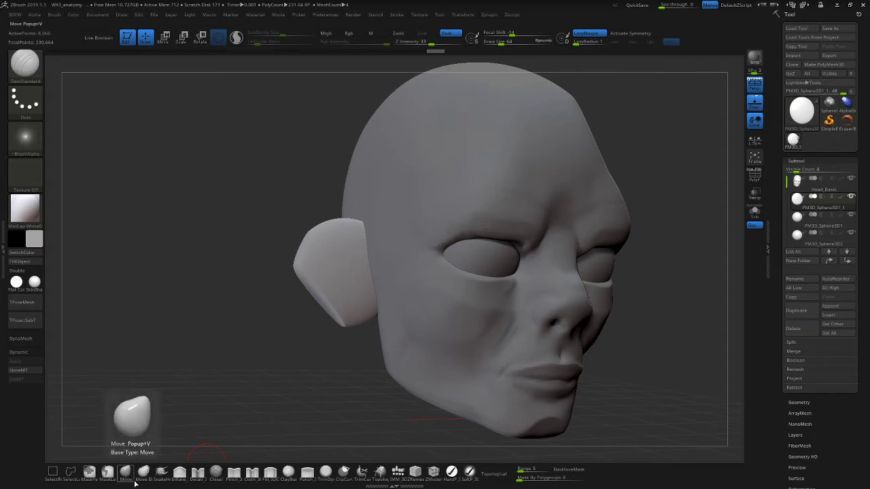
key(ctrl+shift)
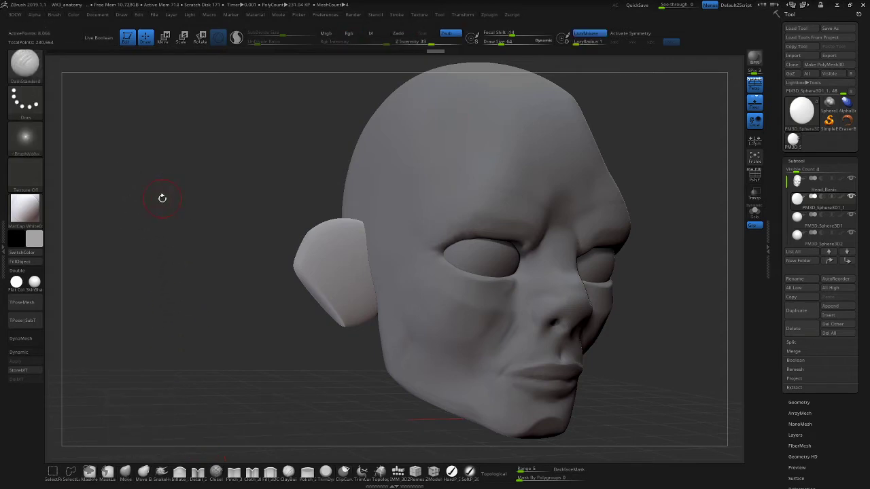
key(ctrl+shift)
click(125, 471)
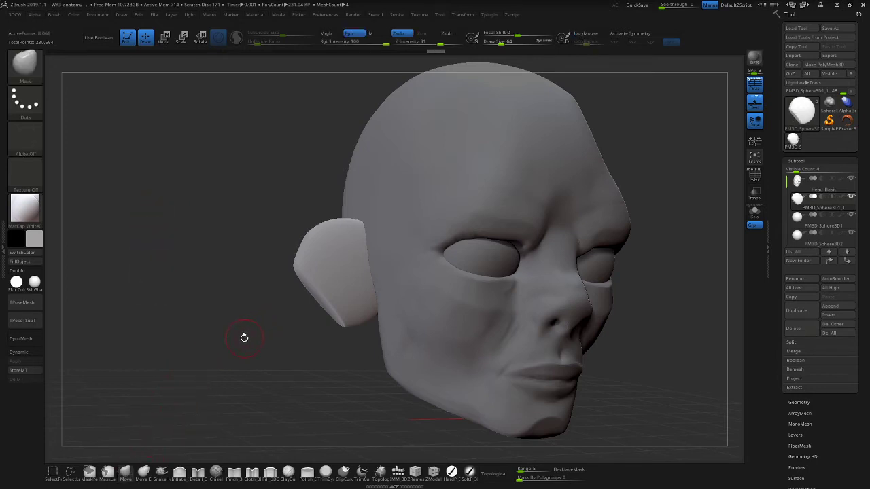
key(s)
key(s)
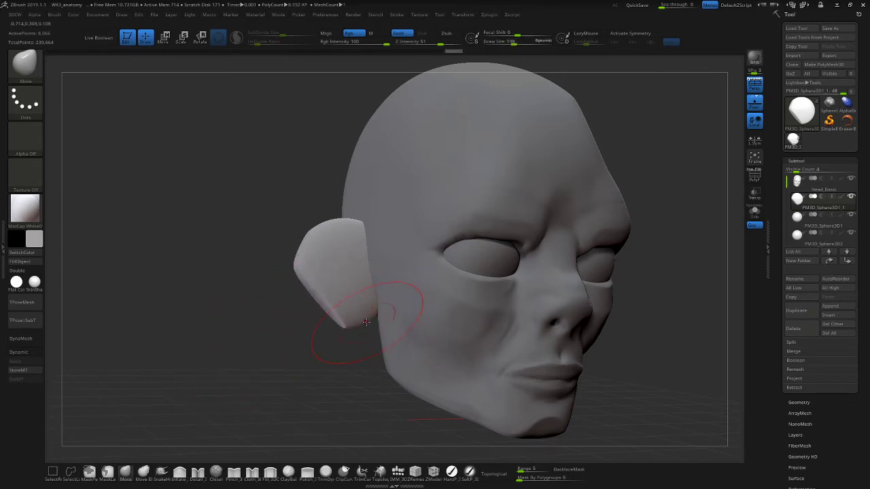
drag(366, 322, 378, 331)
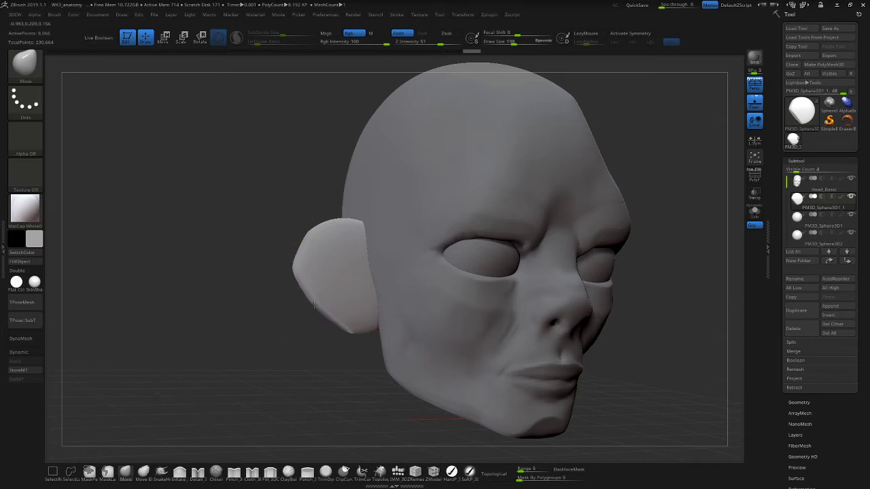
drag(314, 305, 311, 308)
mouse_move(308, 260)
mouse_down()
mouse_move(325, 223)
mouse_move(364, 229)
mouse_up()
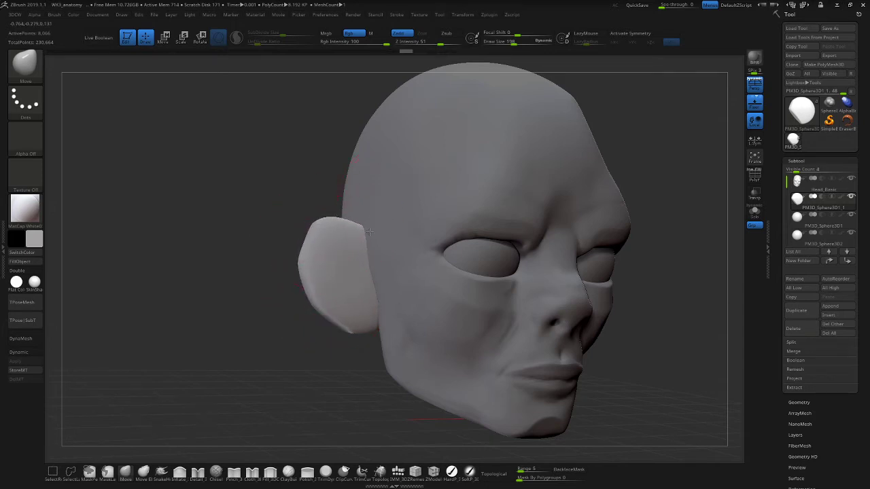
Pull the ear form's upper front edge forward onto the side of the head and refine the upper outer rim inward.
drag(224, 313, 273, 351)
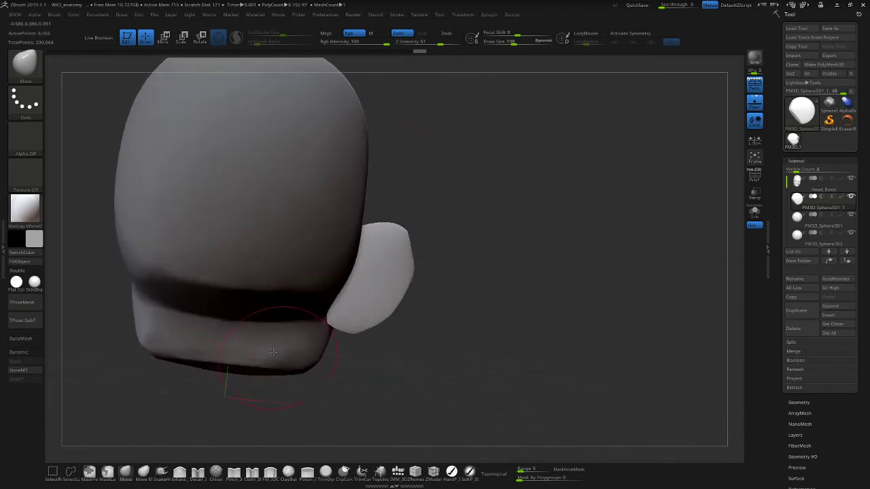
drag(466, 303, 342, 289)
drag(314, 318, 255, 314)
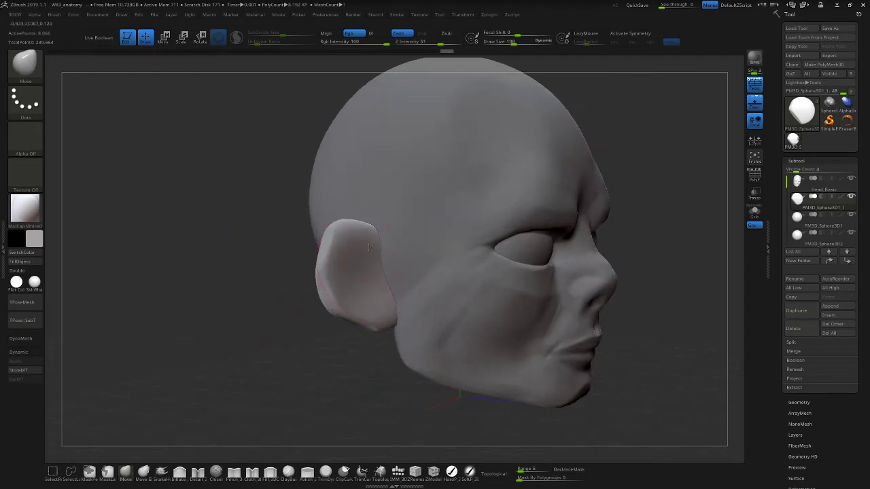
drag(369, 248, 393, 245)
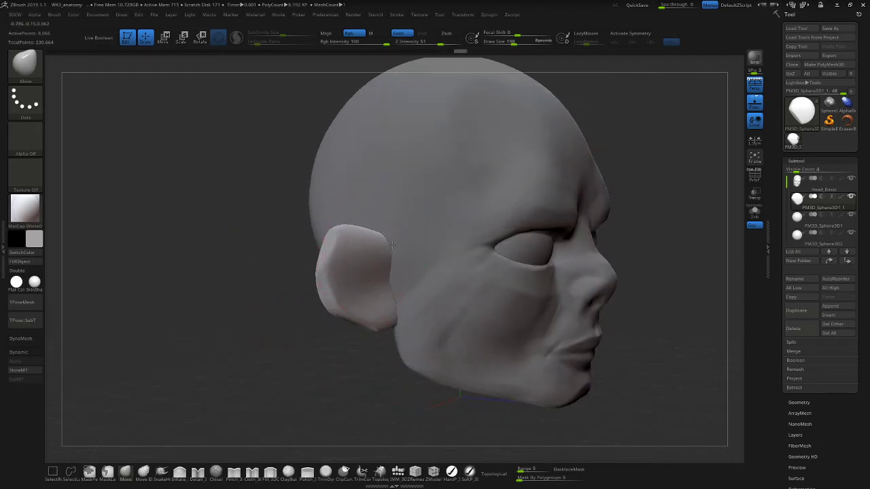
drag(677, 257, 658, 262)
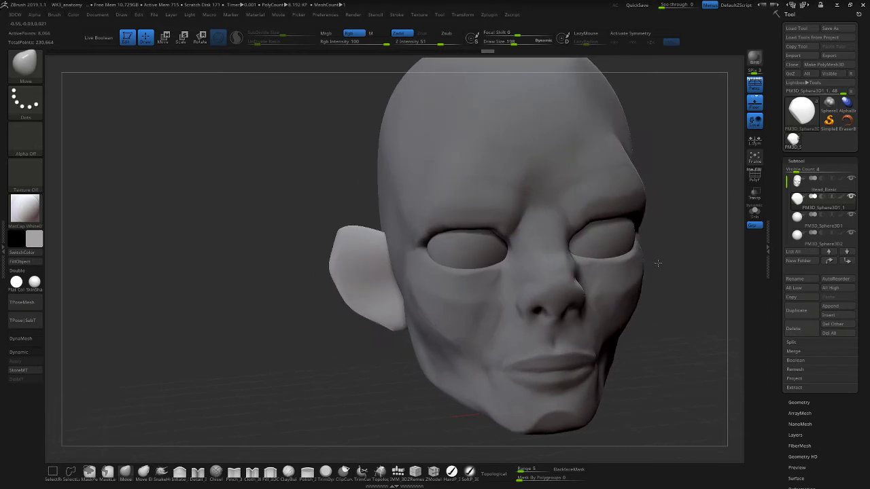
mouse_move(348, 229)
mouse_down()
mouse_move(360, 229)
mouse_move(332, 243)
mouse_move(341, 282)
mouse_up()
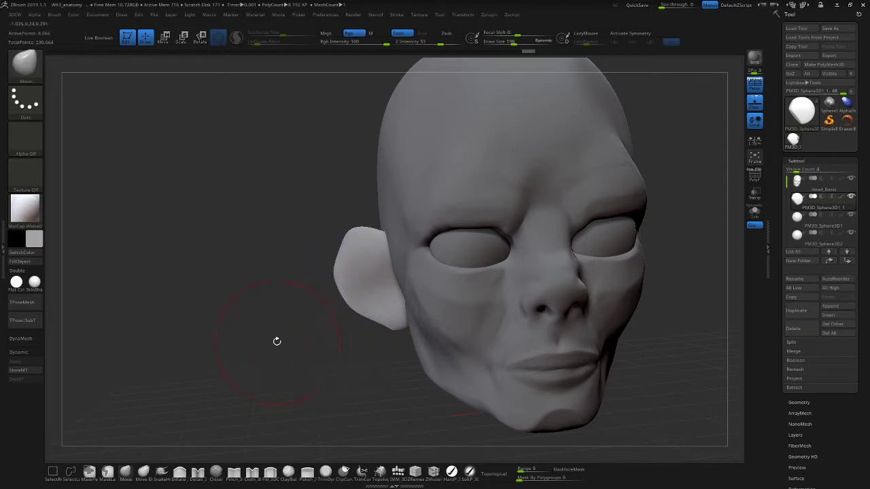
Adjust the ear form's profile with the Move brush, nudging its middle and back edge from below and side views.
drag(277, 341, 351, 340)
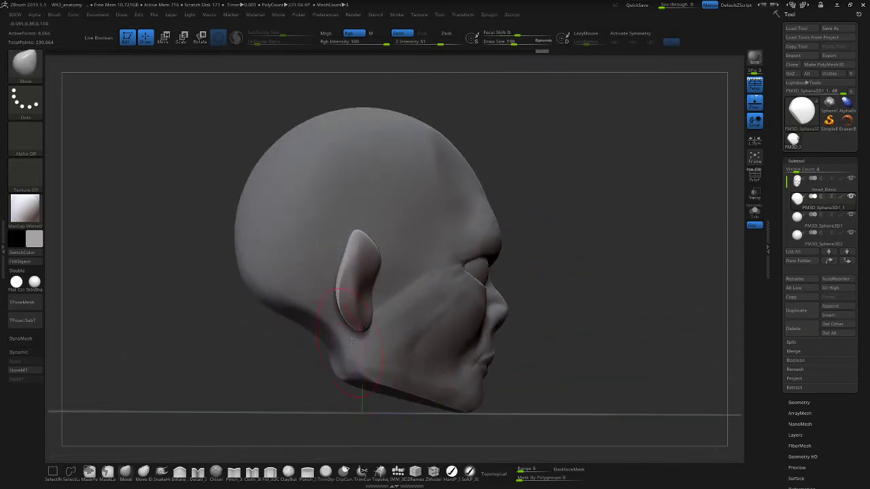
drag(560, 256, 439, 278)
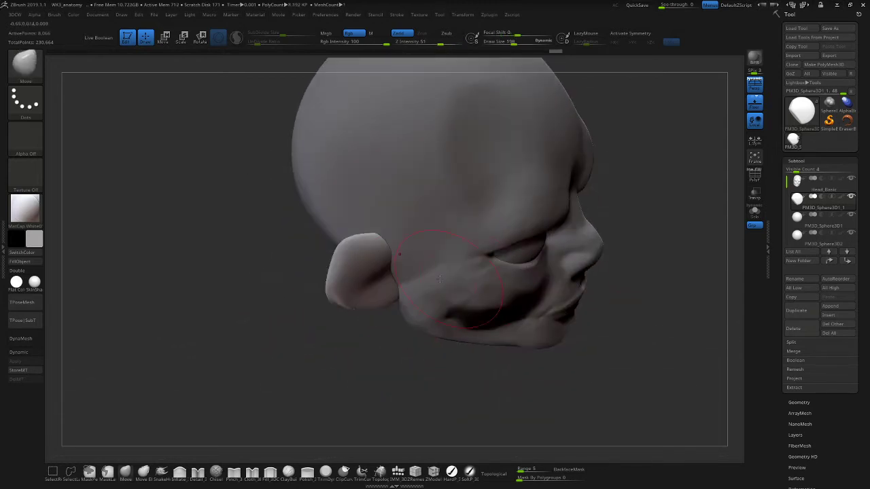
mouse_move(375, 281)
mouse_down()
mouse_move(369, 276)
mouse_move(390, 285)
mouse_up()
drag(336, 342, 365, 343)
drag(305, 365, 333, 359)
drag(348, 307, 364, 308)
drag(357, 273, 360, 268)
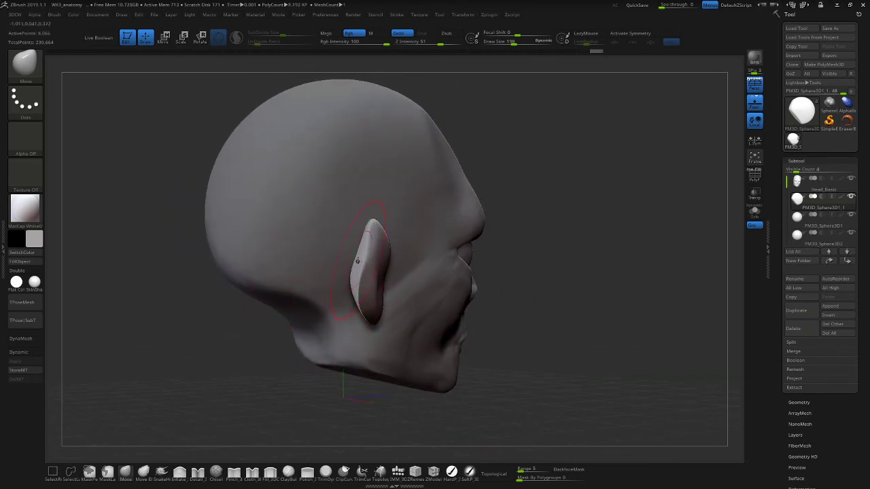
Try the ClayBuildup brush at Draw Size 80 on the ear form's inner front area, smoothing over the strokes.
mouse_move(598, 270)
mouse_down()
mouse_move(551, 258)
mouse_move(592, 238)
mouse_move(581, 242)
mouse_move(630, 254)
mouse_move(594, 254)
mouse_move(566, 238)
mouse_move(628, 281)
mouse_move(605, 252)
mouse_up()
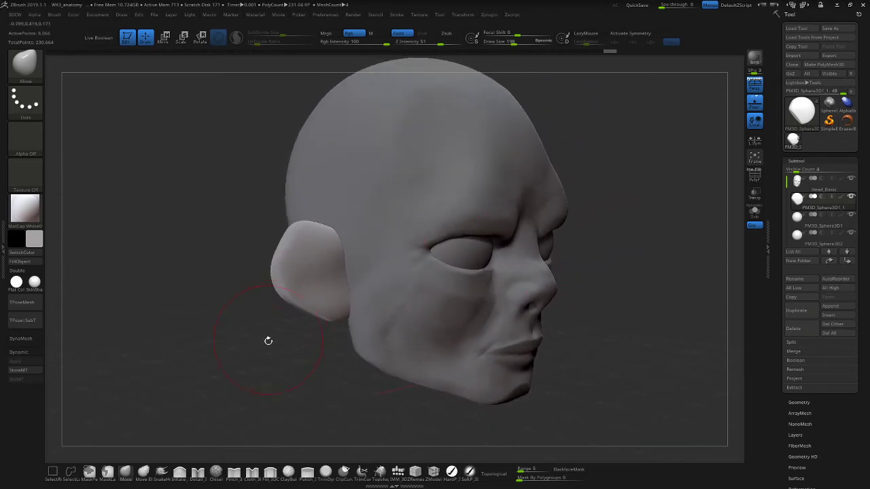
alt+drag(268, 340, 319, 326)
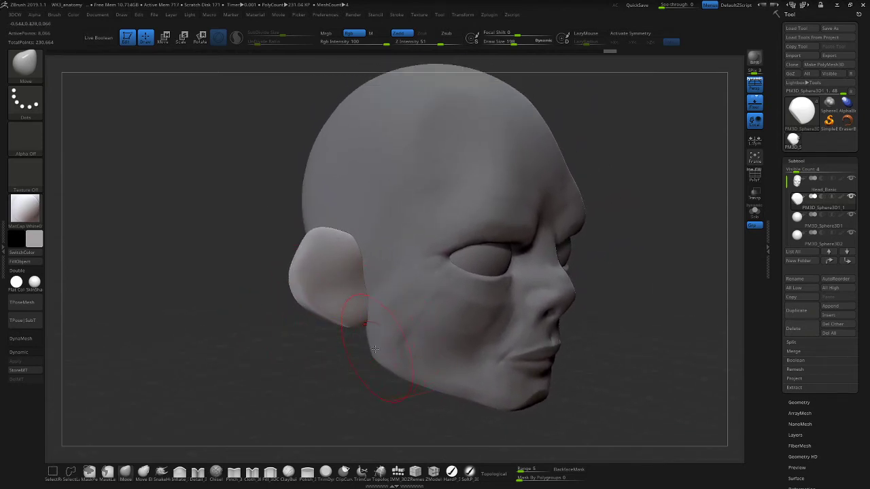
key(b)
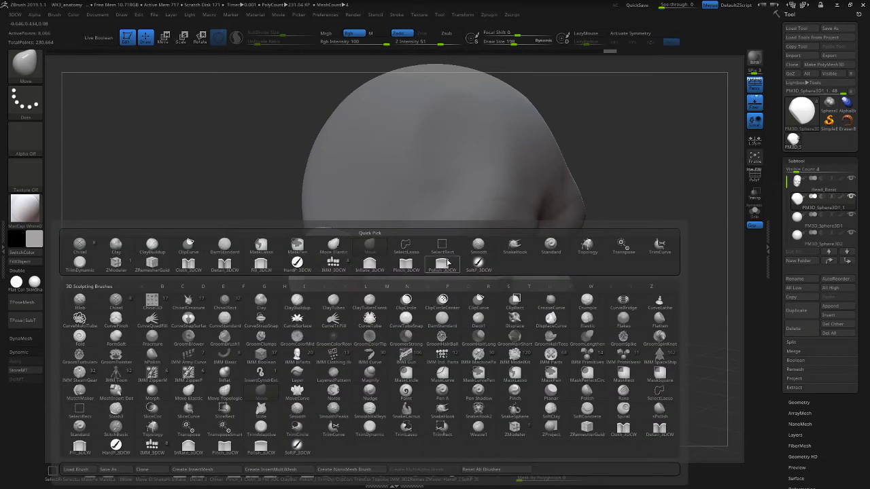
click(154, 249)
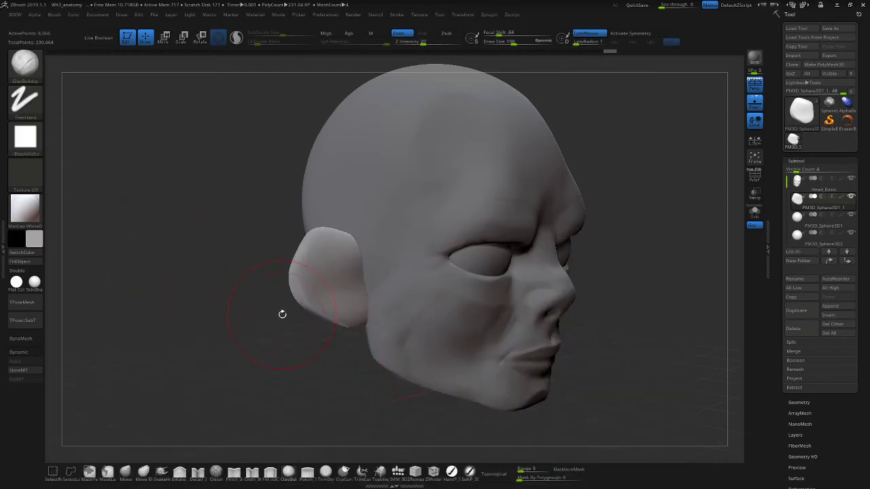
key(s)
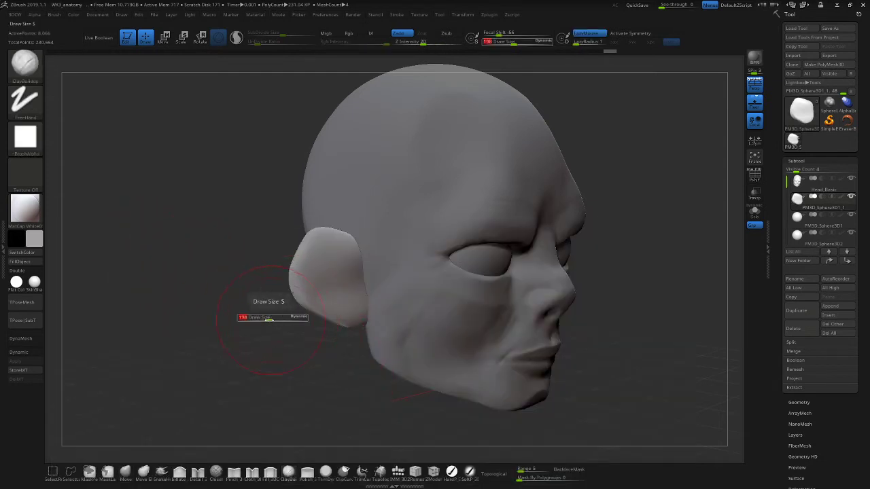
drag(268, 321, 258, 323)
key(s)
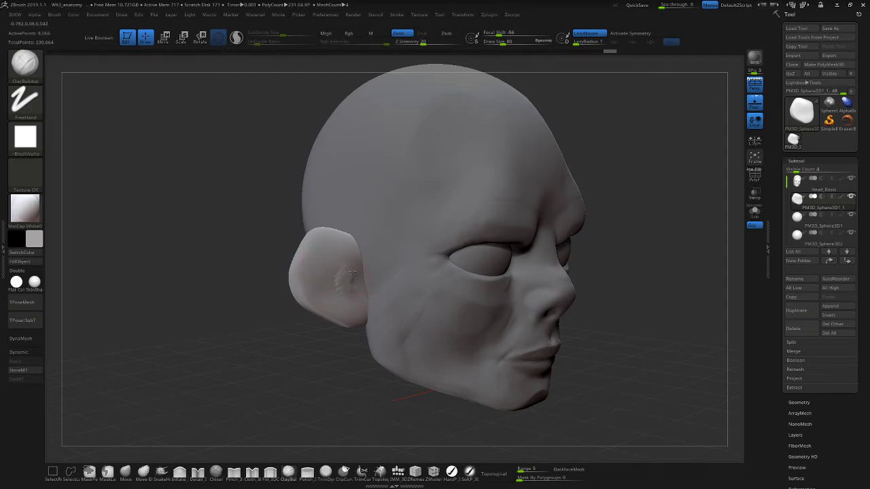
shift+drag(351, 273, 337, 285)
Enable BackfaceMask in the ClayBuildup brush's Auto Masking settings.
click(53, 15)
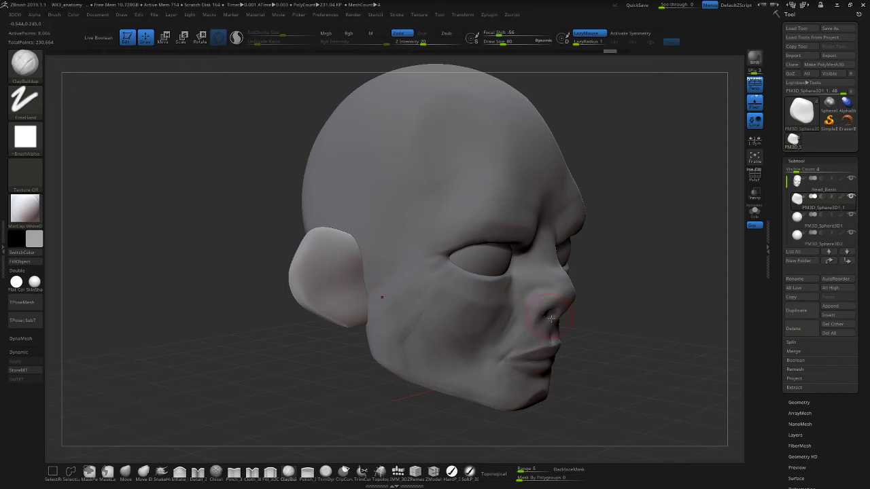
click(54, 15)
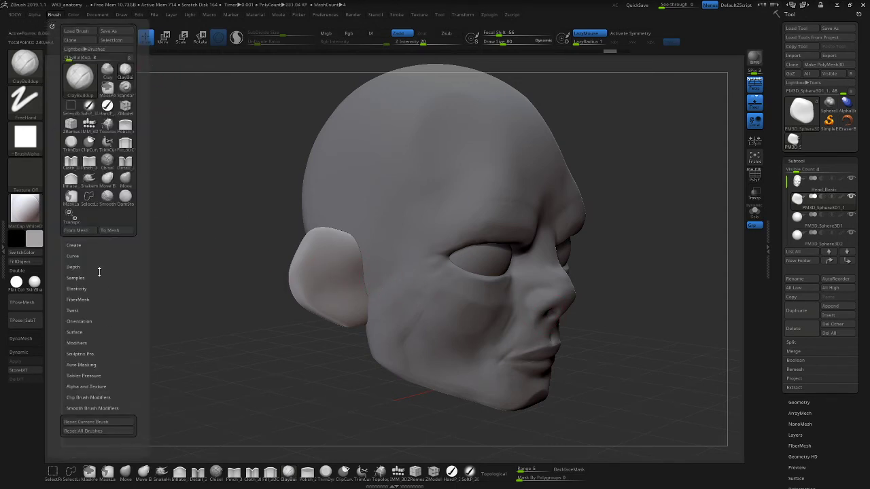
scroll(129, 316, down, 1)
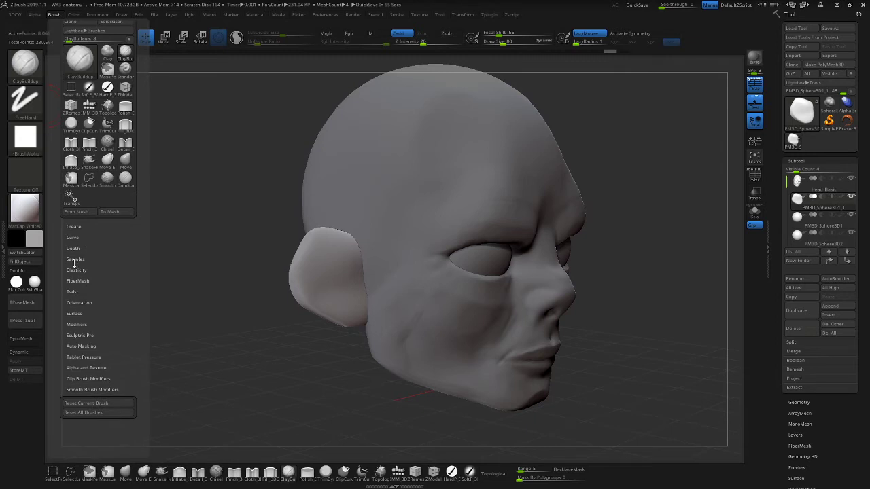
click(81, 346)
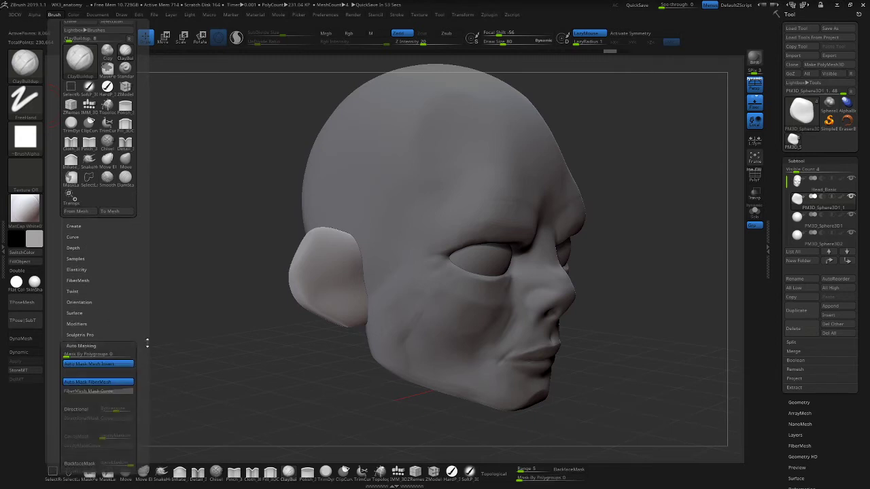
scroll(87, 351, down, 6)
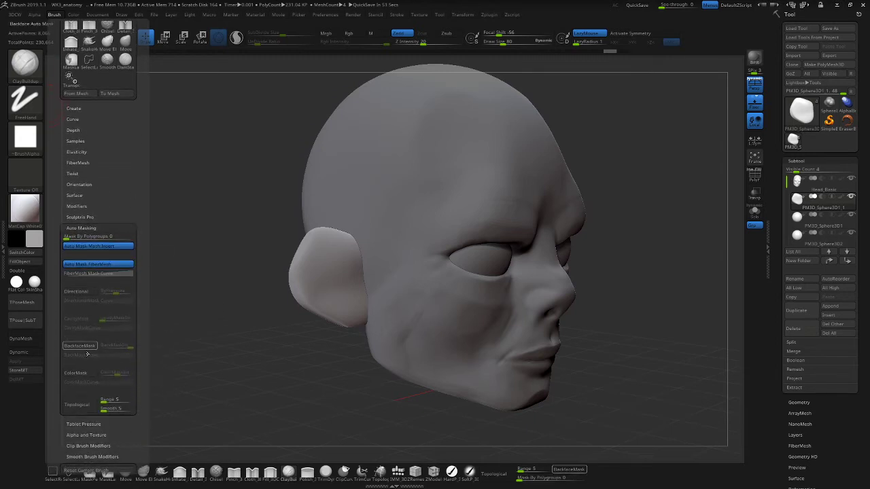
click(80, 346)
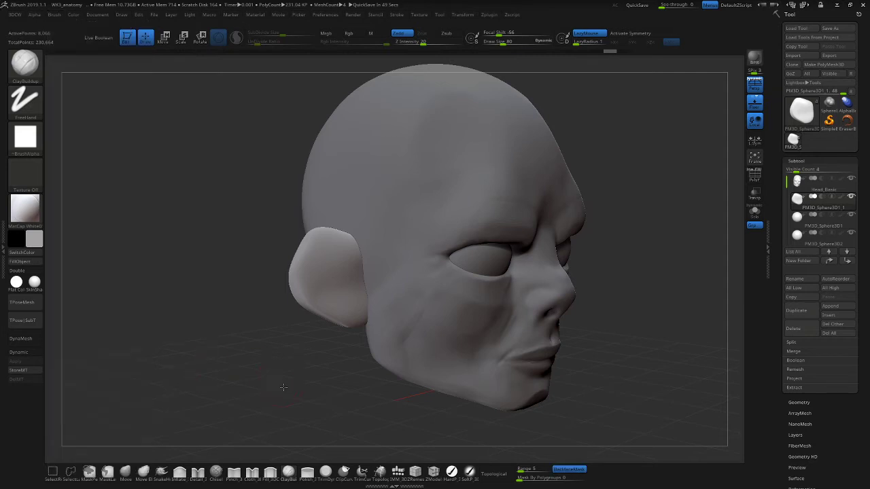
Examine the ear form's thickness and its front and back surfaces from several angles, and review the brush's Auto Masking settings.
drag(284, 387, 318, 386)
drag(500, 246, 451, 256)
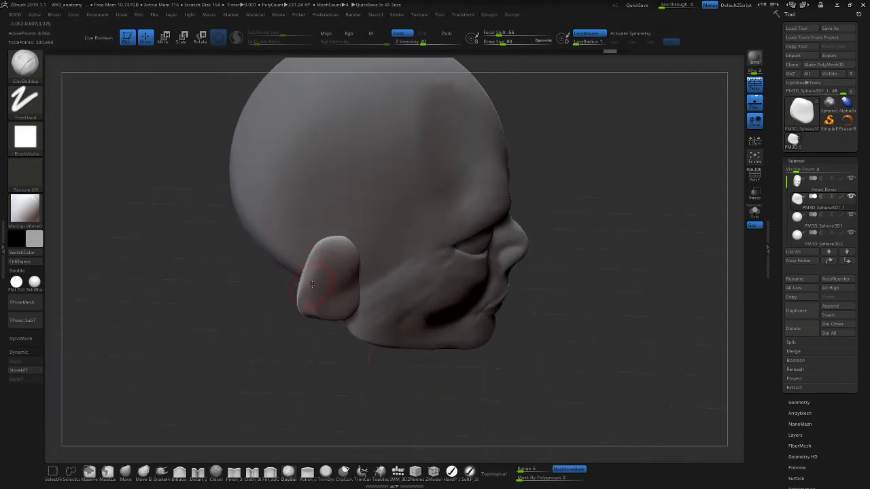
drag(243, 318, 272, 347)
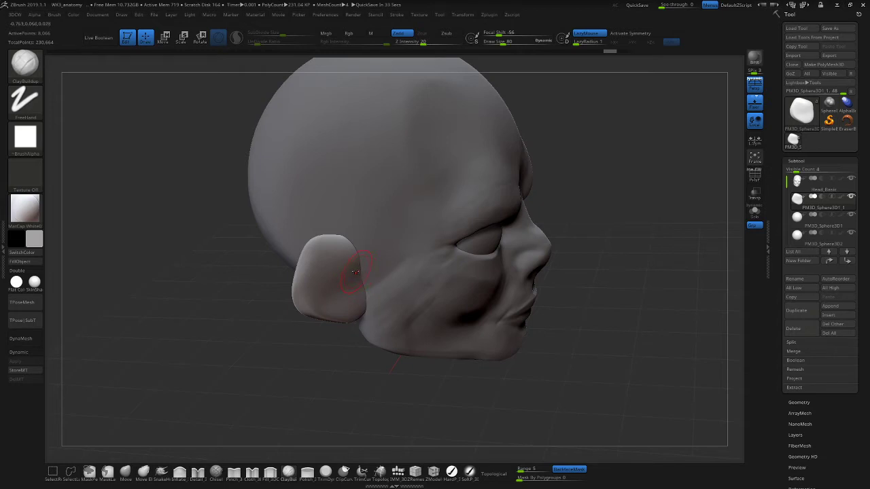
click(54, 17)
click(55, 15)
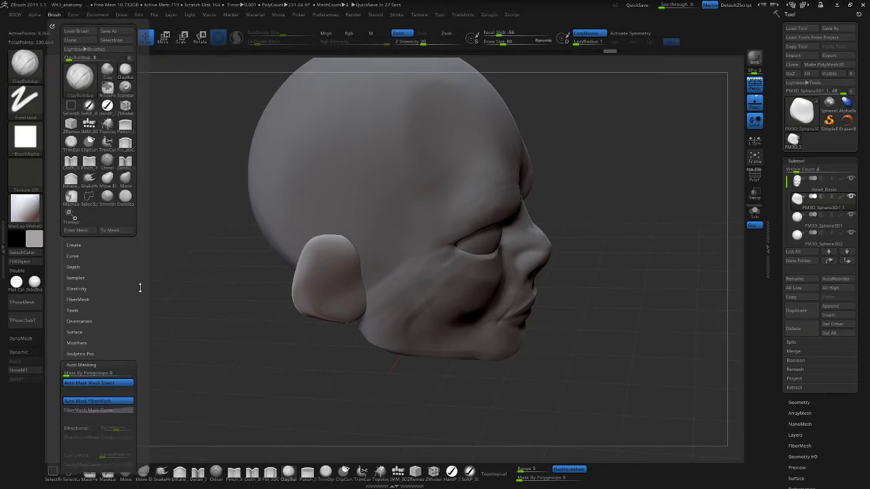
scroll(129, 272, down, 5)
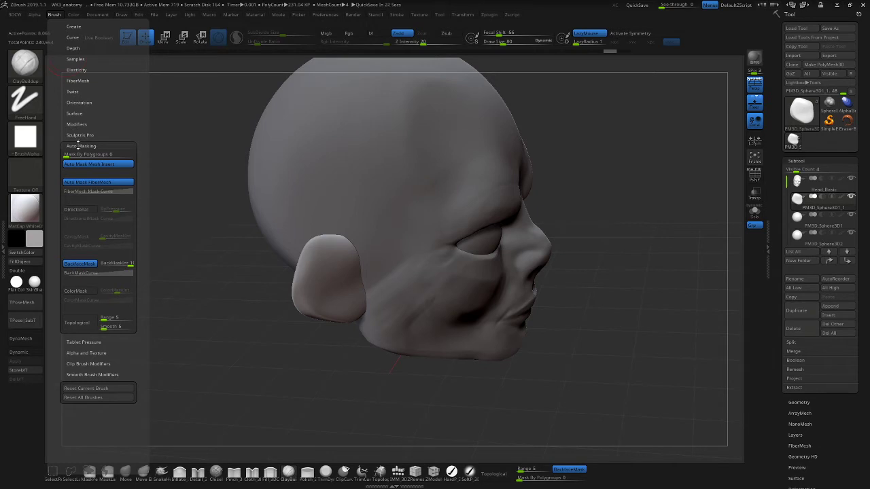
scroll(113, 337, up, 5)
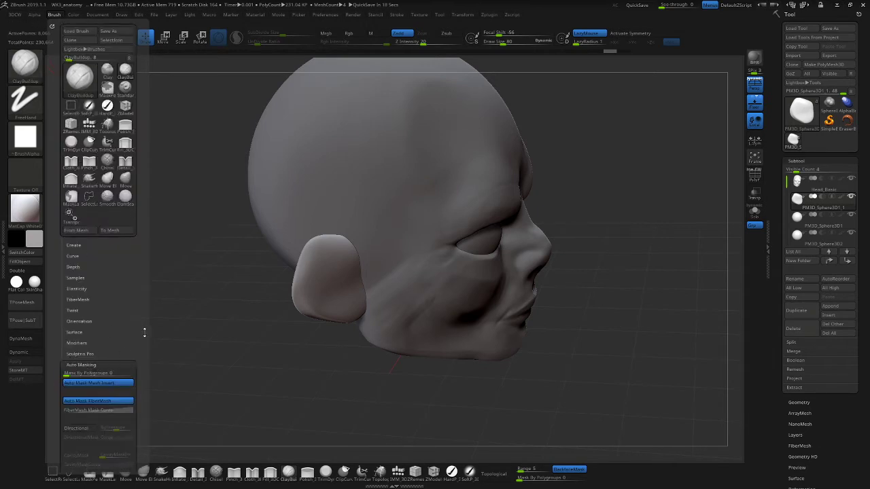
scroll(146, 331, down, 5)
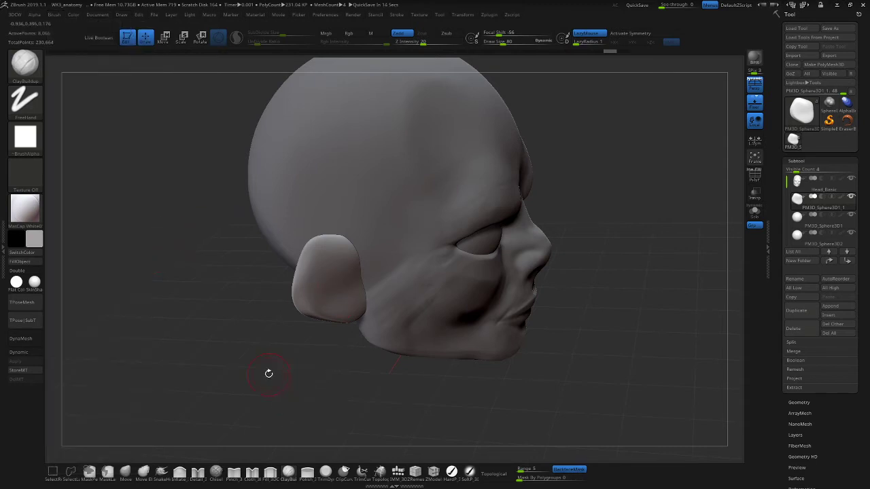
drag(268, 374, 320, 369)
mouse_move(410, 274)
mouse_down()
mouse_move(449, 280)
mouse_move(422, 352)
mouse_move(432, 335)
mouse_up()
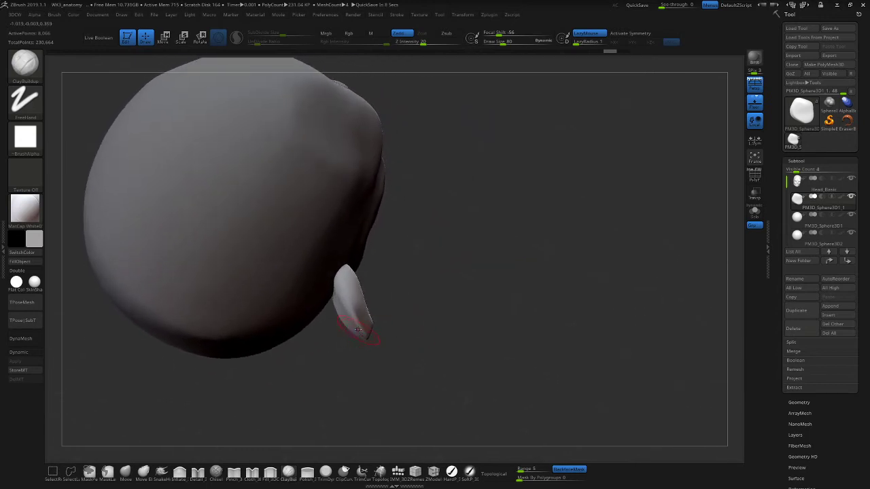
drag(426, 303, 340, 339)
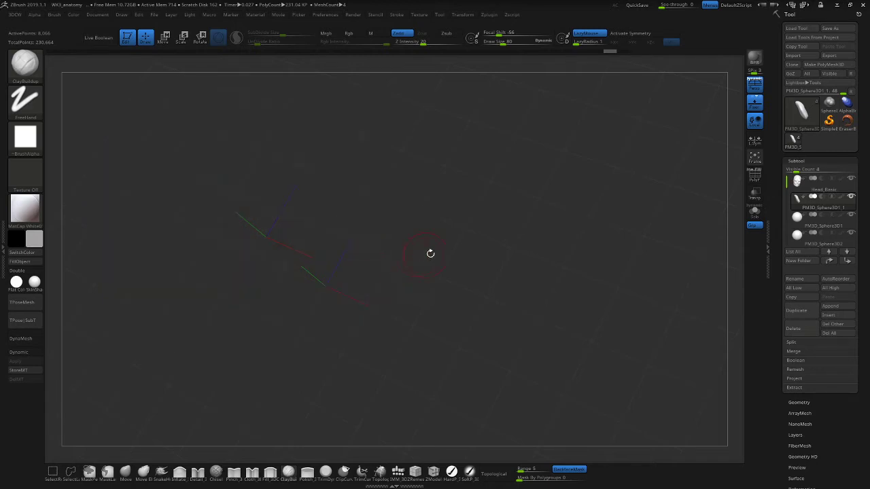
drag(431, 254, 415, 306)
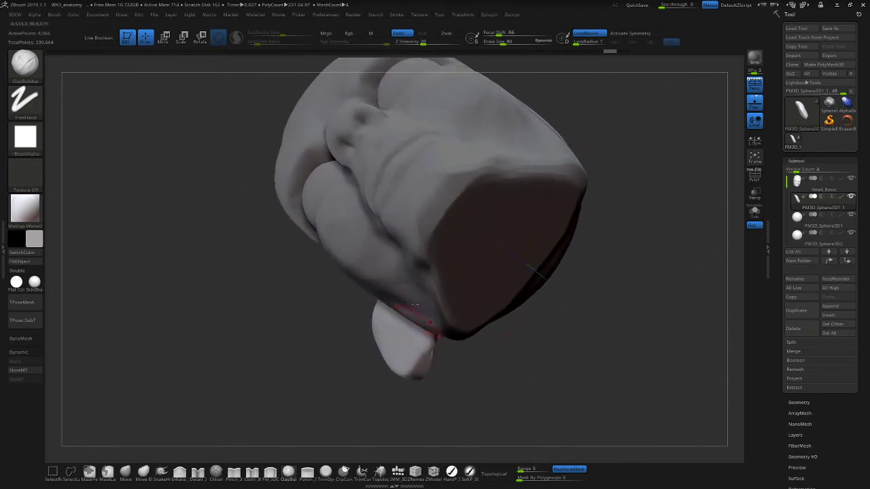
drag(610, 127, 571, 160)
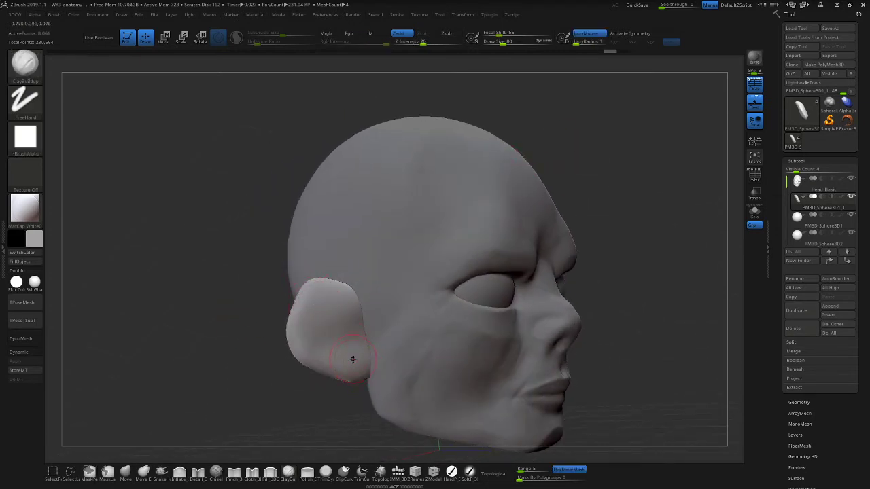
Paint a mask over the ear form's inner recess, leaving the outer rim, lobe and a small notch at the front edge unmasked.
key(ctrl)
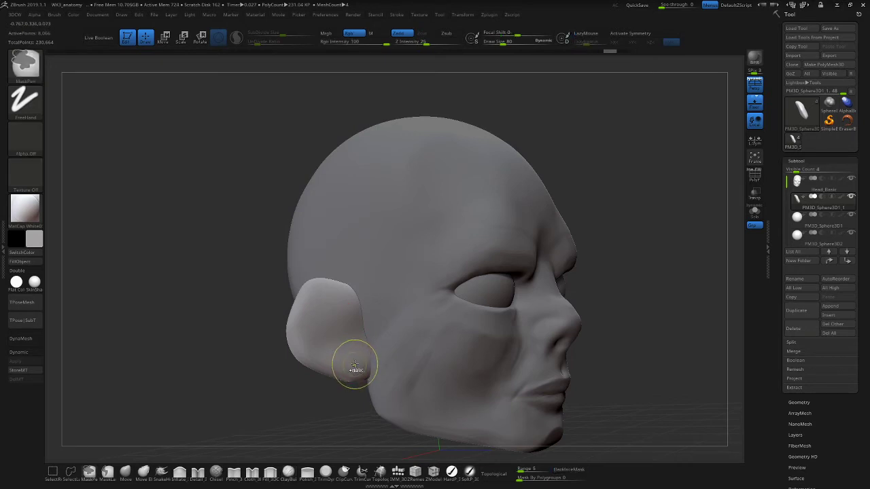
mouse_move(313, 351)
ctrl+mouse_down()
mouse_move(312, 321)
mouse_move(343, 310)
mouse_move(348, 318)
mouse_move(323, 312)
mouse_move(329, 347)
mouse_move(341, 352)
ctrl+mouse_up()
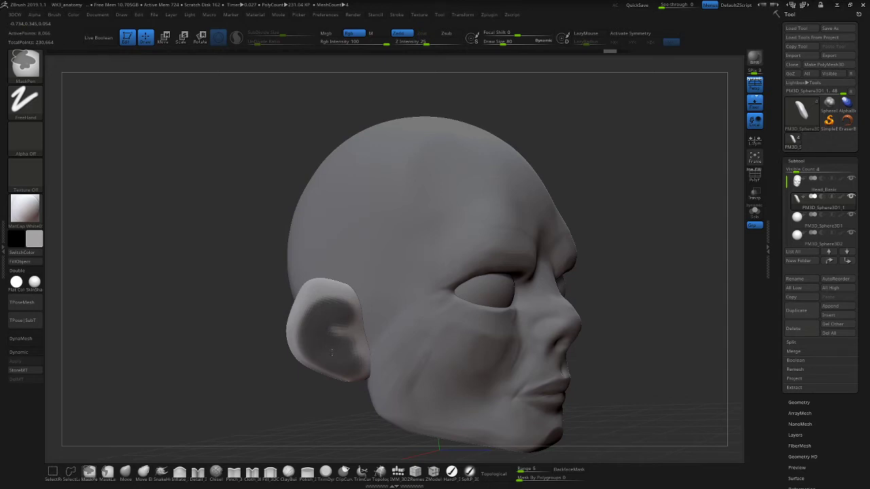
ctrl+drag(354, 358, 354, 349)
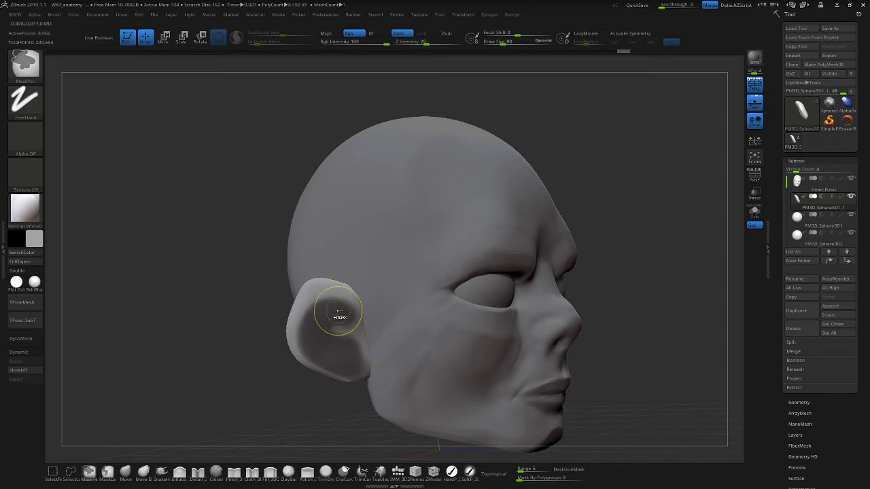
mouse_move(339, 310)
ctrl+mouse_down()
mouse_move(315, 312)
mouse_move(306, 330)
ctrl+mouse_up()
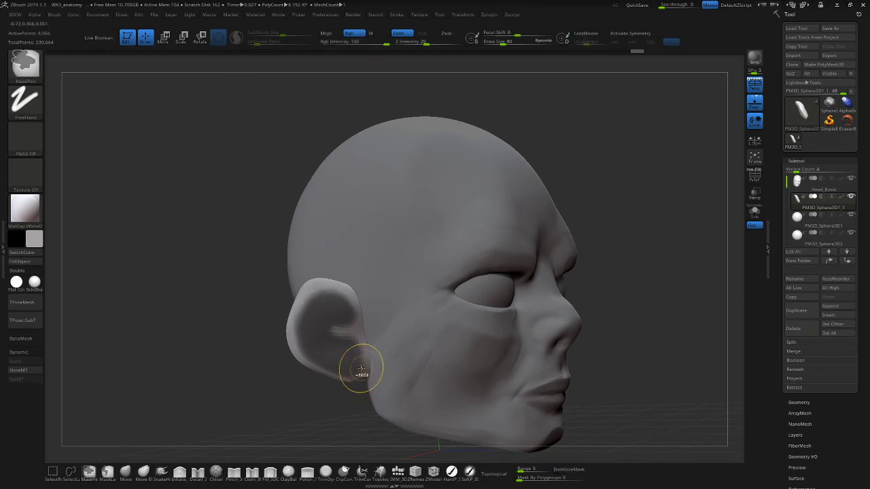
mouse_move(359, 366)
ctrl+alt+mouse_down()
mouse_move(321, 371)
mouse_move(313, 364)
mouse_move(359, 375)
ctrl+alt+mouse_up()
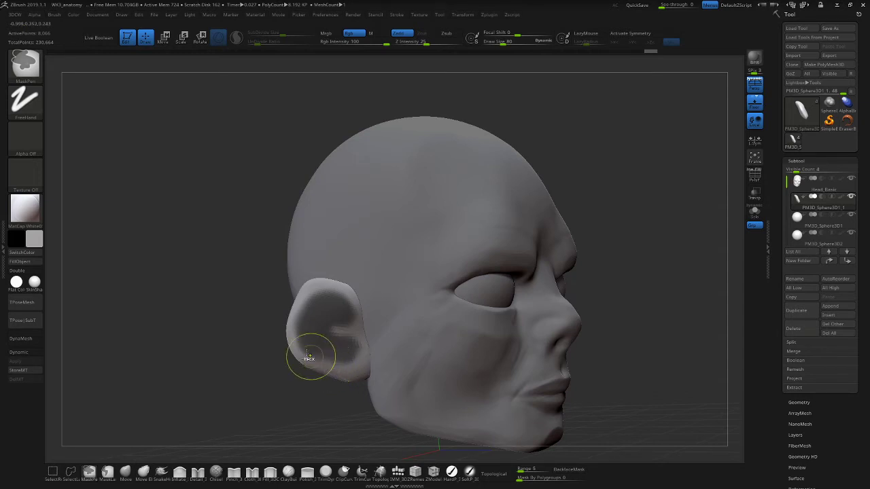
Invert the ear mask so the rim is protected and the inner recess stays editable.
mouse_move(285, 412)
mouse_down()
mouse_move(315, 424)
mouse_move(274, 406)
mouse_up()
ctrl+click(253, 392)
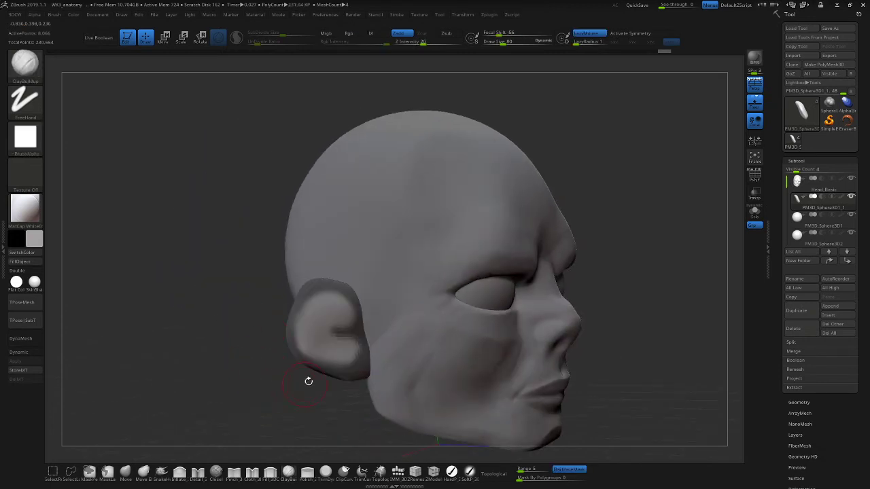
drag(233, 388, 264, 365)
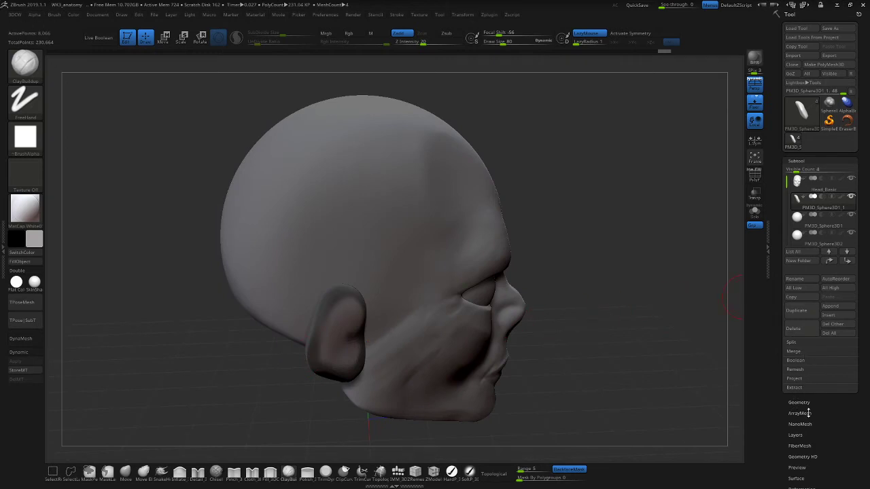
Sink the unmasked inner recess of the ear by applying a negative Inflate deformation.
scroll(807, 413, down, 3)
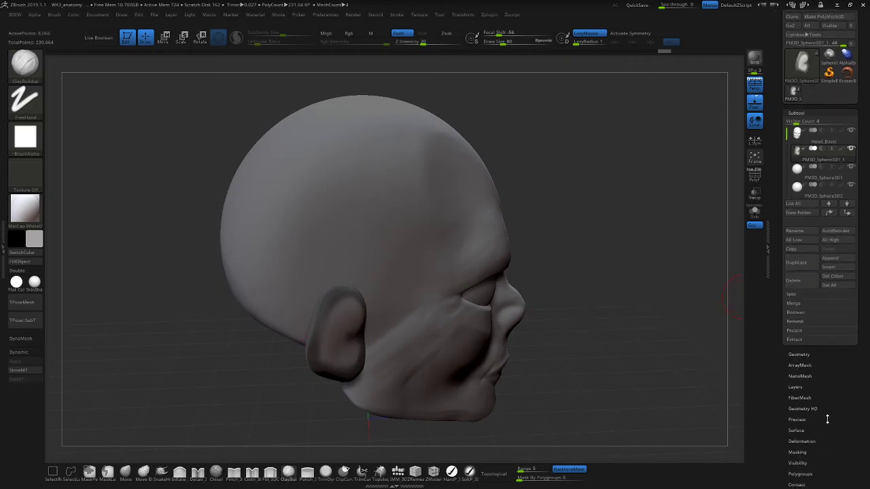
scroll(827, 419, down, 1)
click(809, 429)
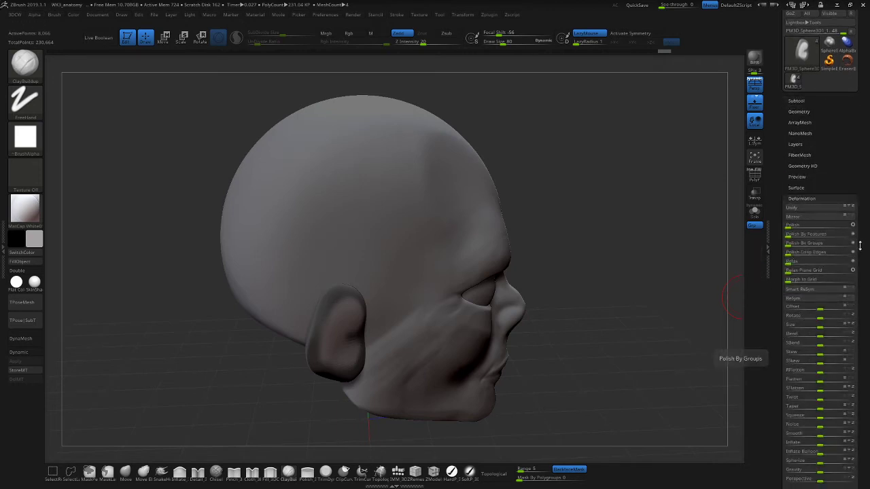
scroll(796, 266, down, 3)
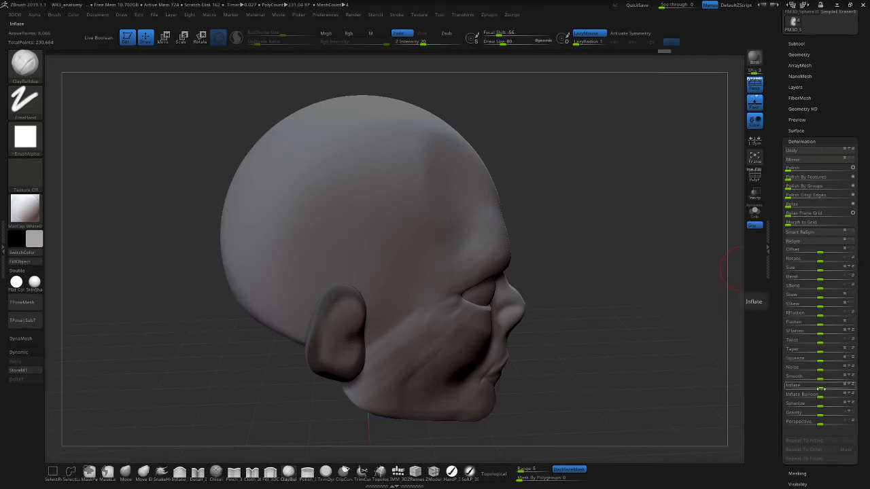
drag(821, 386, 803, 393)
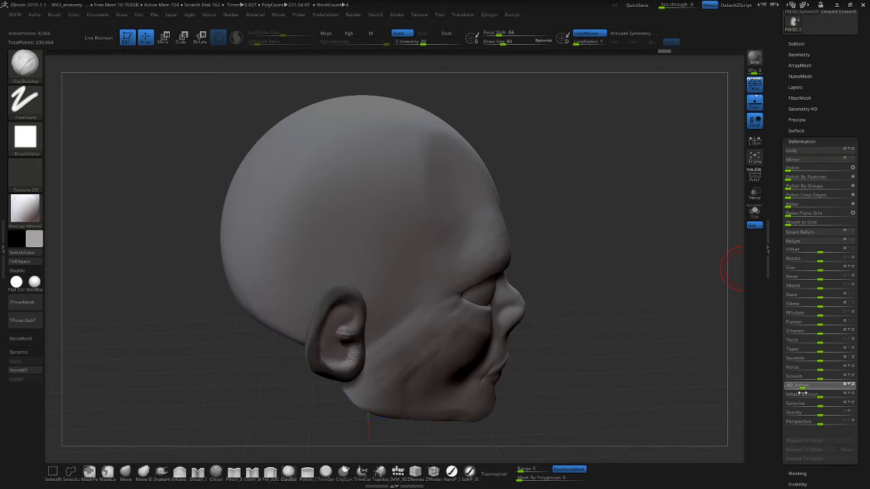
Review the available Deformation options for the masked ear, including Offset, Polish Crisp Edges and Relax Plane Grid.
mouse_move(662, 365)
mouse_down()
mouse_move(635, 346)
mouse_move(688, 364)
mouse_move(669, 352)
mouse_up()
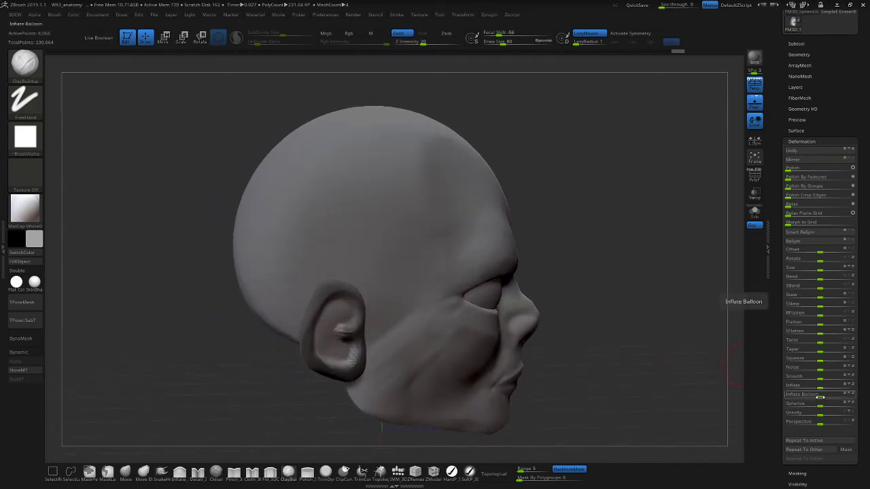
mouse_move(820, 262)
mouse_down()
mouse_move(813, 262)
mouse_move(820, 253)
mouse_up()
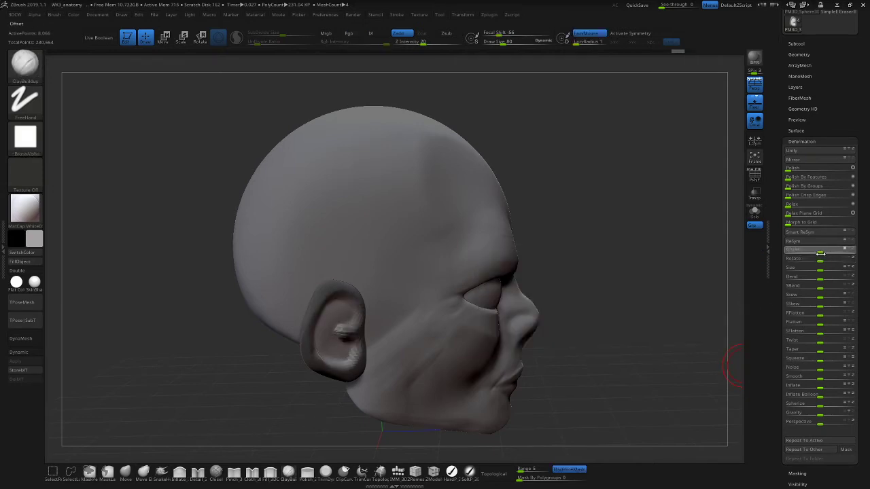
key(ctrl)
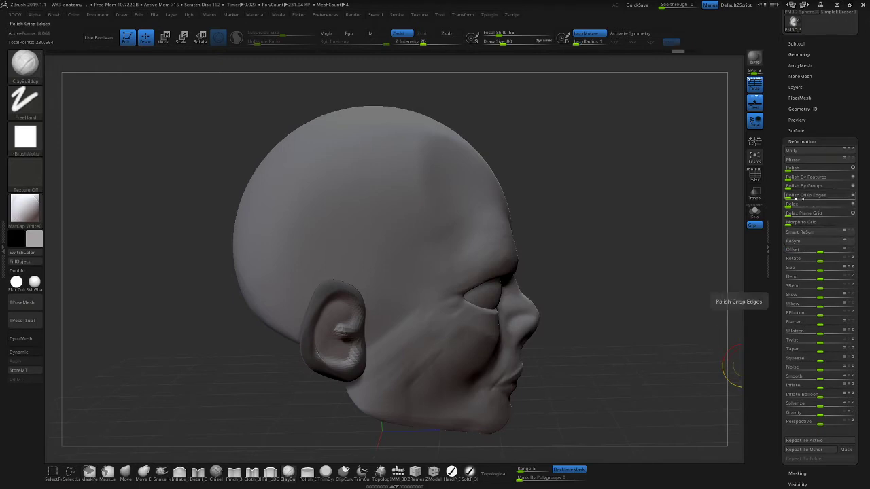
click(822, 213)
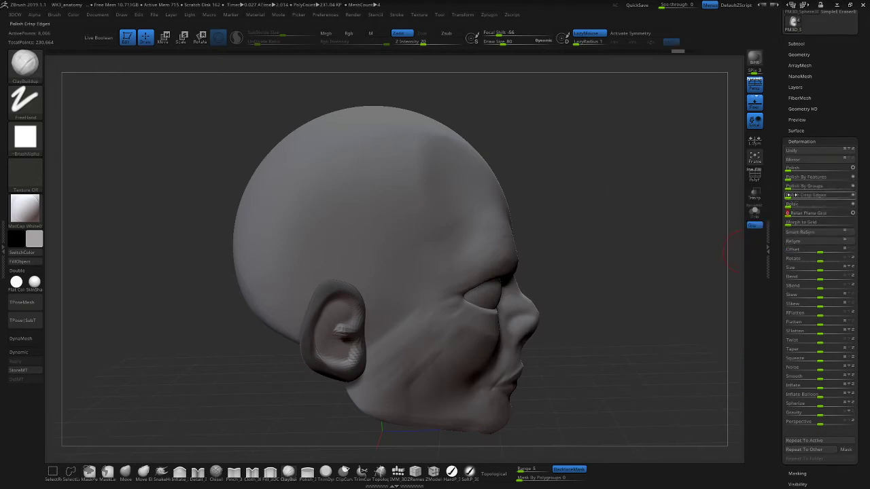
drag(790, 169, 846, 170)
Try to shift the unmasked inner recess of the ear with the Move gizmo.
drag(632, 346, 643, 278)
drag(651, 324, 690, 346)
key(w)
alt+drag(290, 400, 413, 411)
drag(395, 275, 406, 275)
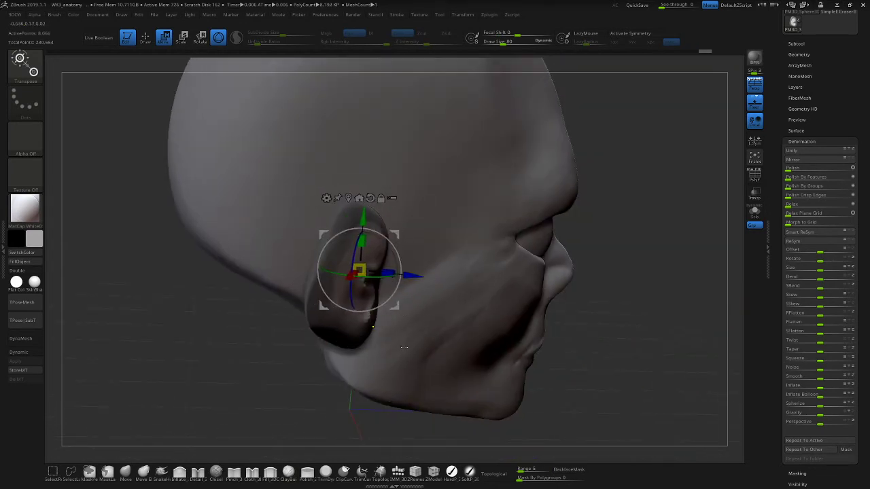
key(ctrl+z)
alt+drag(305, 400, 278, 381)
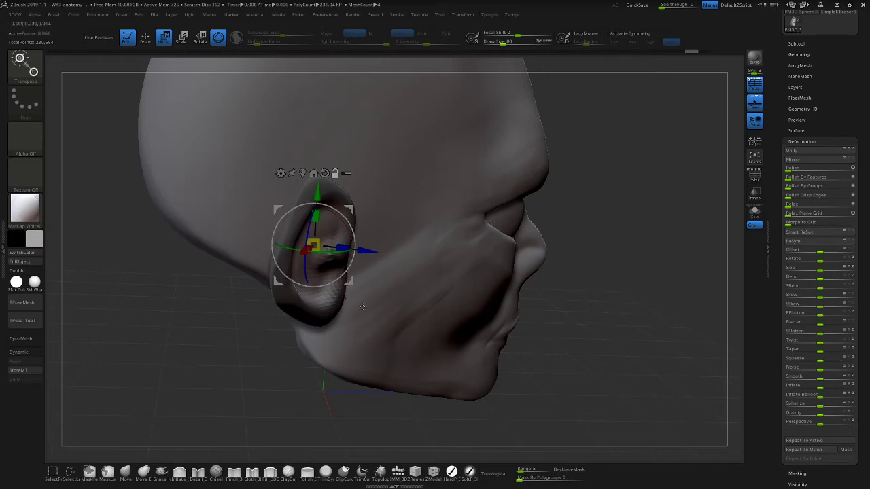
Clear the ear's mask and smooth its inner recess, including the rough bump near the front edge.
drag(269, 399, 274, 382)
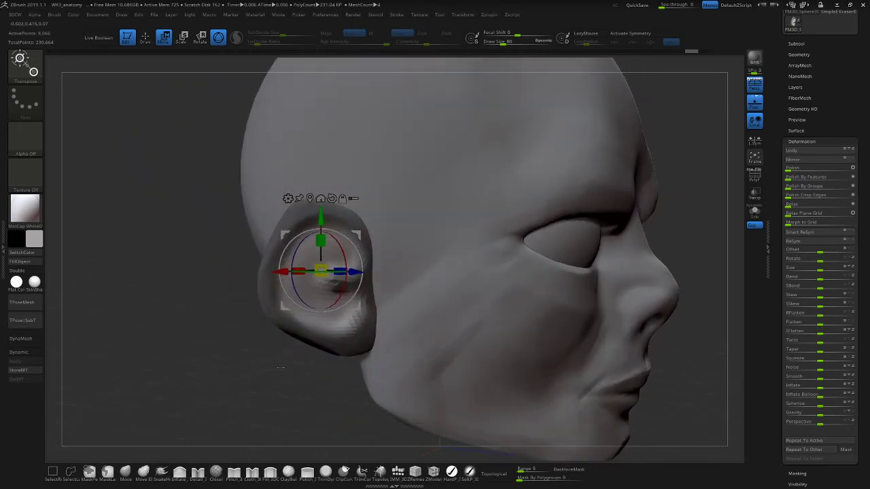
key(q)
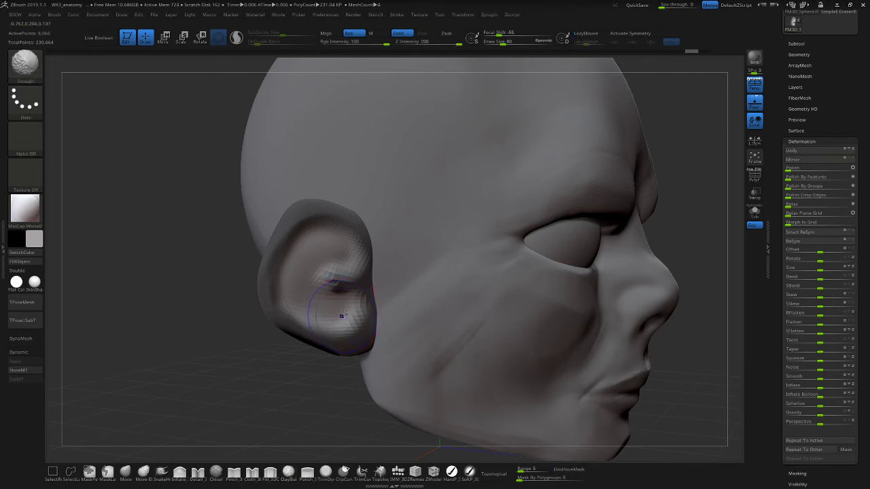
shift+drag(342, 315, 341, 326)
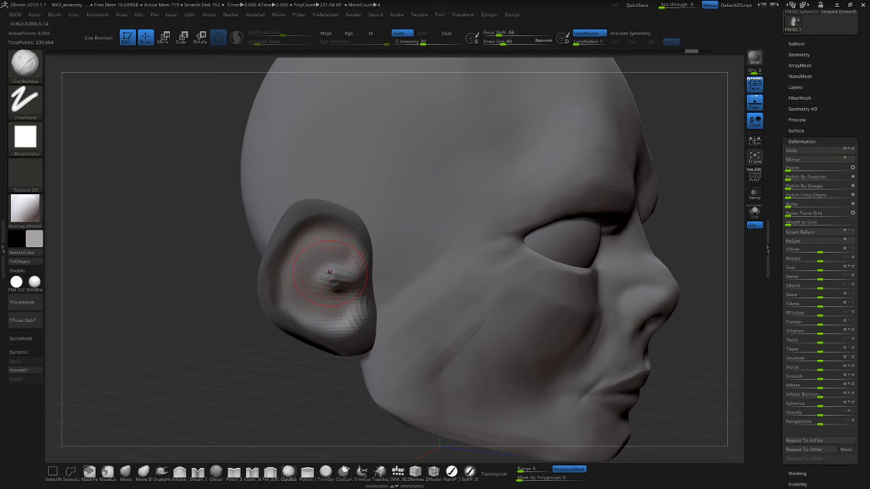
ctrl+click(295, 393)
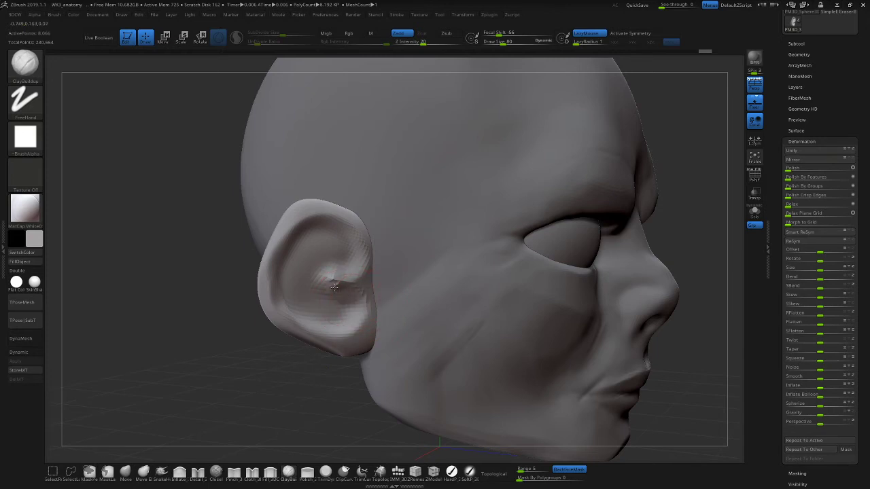
mouse_move(342, 379)
mouse_down()
mouse_move(272, 387)
mouse_move(316, 347)
mouse_move(297, 320)
mouse_up()
mouse_move(337, 284)
shift+mouse_down()
mouse_move(352, 293)
mouse_move(354, 282)
shift+mouse_up()
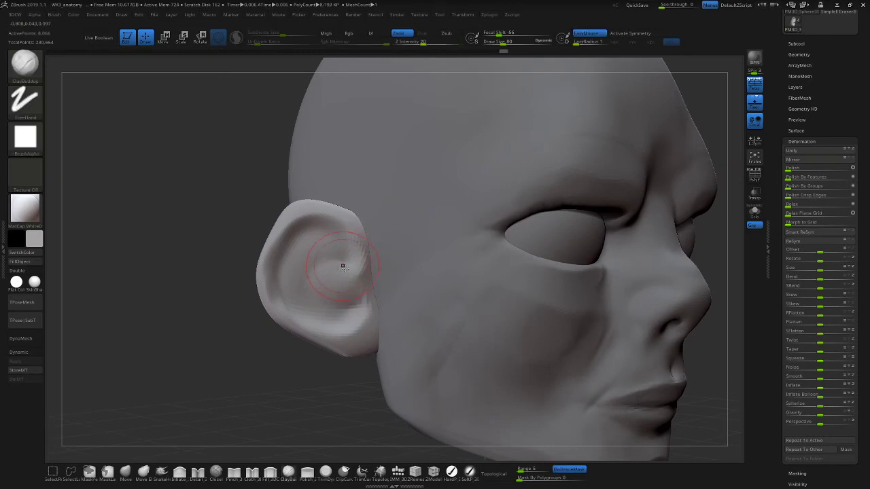
Shape the ear's inner recess and build up the small tragus form at its lower front with ClayBuildup strokes.
mouse_move(278, 388)
mouse_down()
mouse_move(336, 304)
mouse_move(359, 322)
mouse_move(289, 326)
mouse_up()
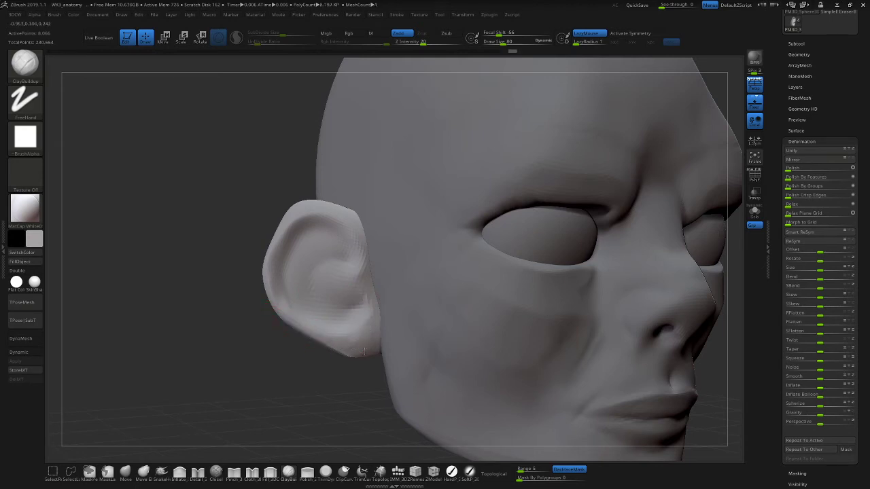
mouse_move(362, 345)
mouse_down()
mouse_move(339, 353)
mouse_move(342, 423)
mouse_move(309, 413)
mouse_move(327, 317)
mouse_move(355, 310)
mouse_move(351, 301)
mouse_up()
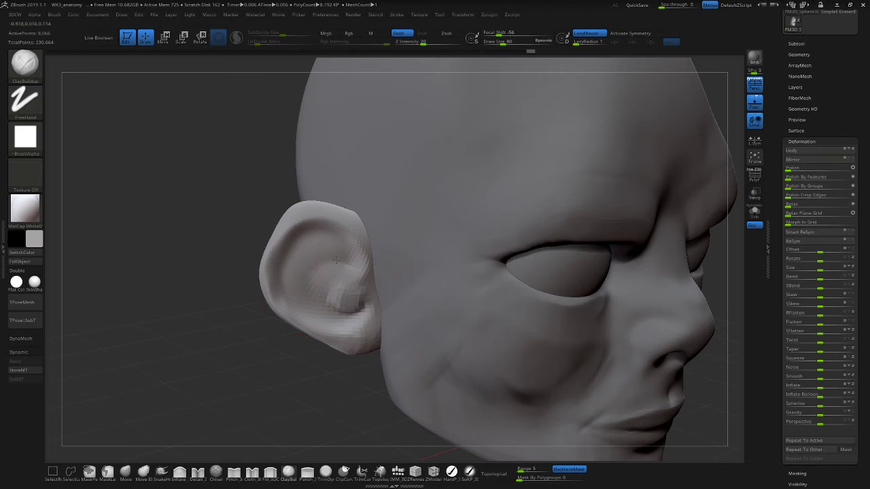
drag(336, 260, 300, 321)
drag(346, 247, 317, 316)
drag(341, 240, 342, 293)
drag(335, 368, 312, 357)
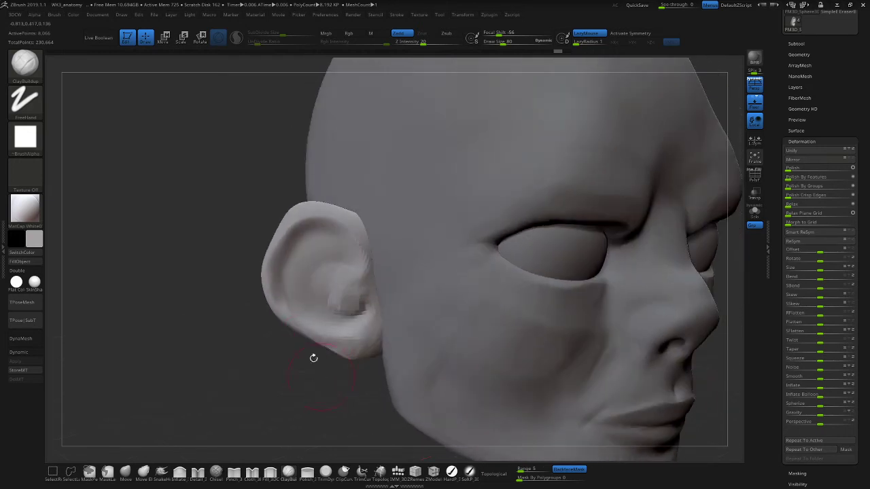
Smooth the ear's inner recess and refine the tragus and the surface above it with short ClayBuildup strokes.
shift+drag(314, 266, 327, 294)
drag(301, 402, 284, 392)
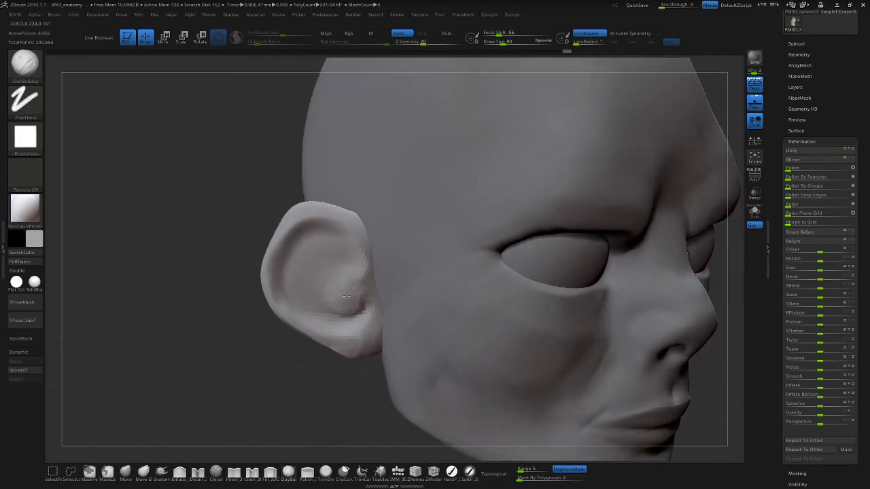
drag(346, 296, 358, 291)
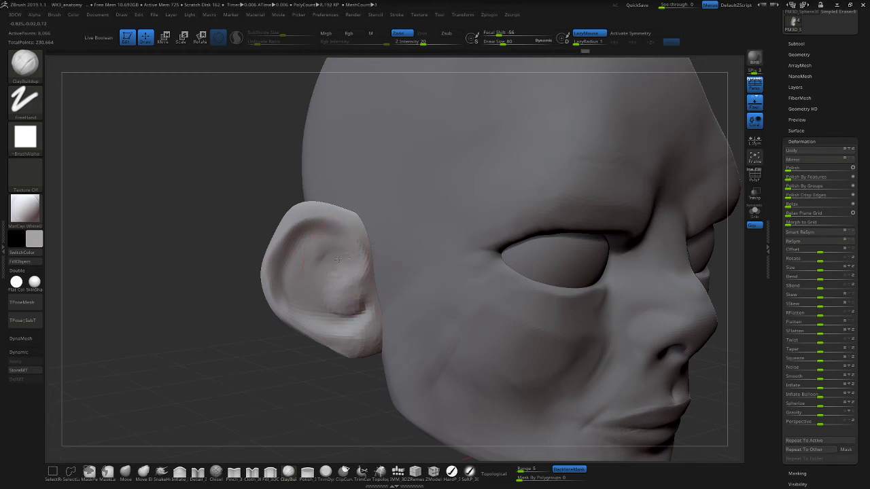
mouse_move(341, 265)
mouse_down()
mouse_move(326, 250)
mouse_move(309, 259)
mouse_move(313, 269)
mouse_move(342, 254)
mouse_up()
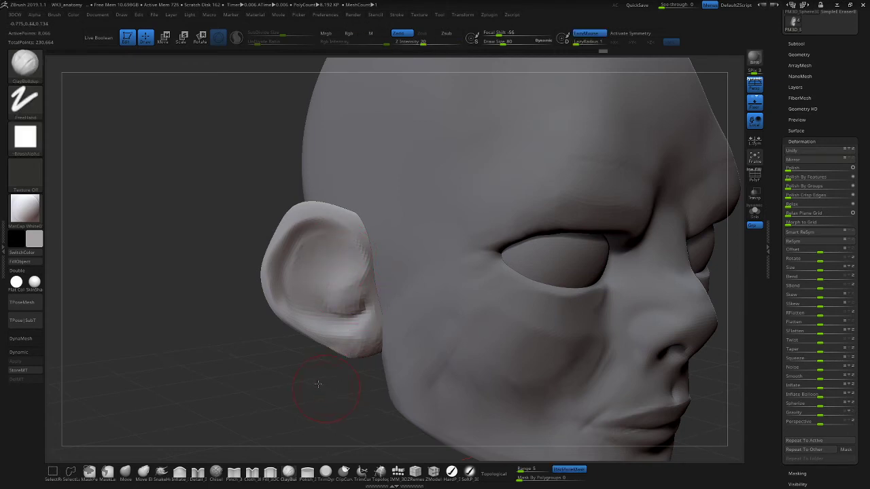
mouse_move(317, 383)
mouse_down()
mouse_move(311, 367)
mouse_move(322, 367)
mouse_up()
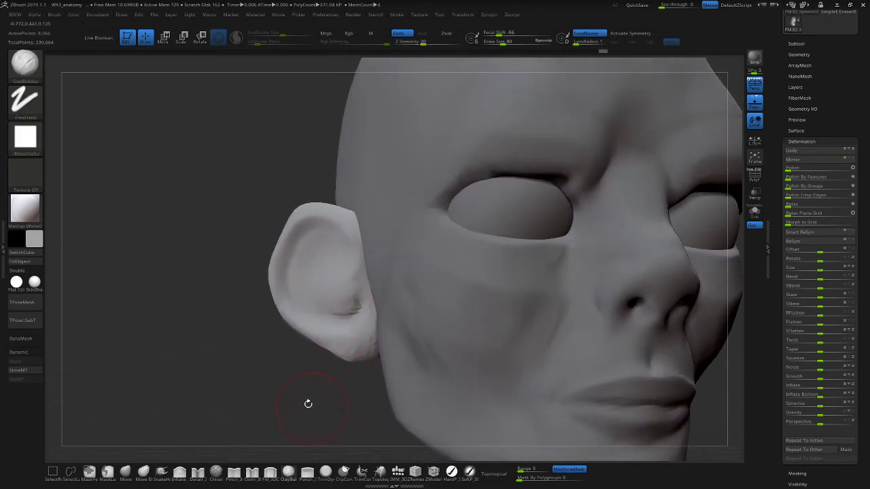
mouse_move(288, 396)
mouse_down()
mouse_move(307, 403)
mouse_move(279, 384)
mouse_move(340, 383)
mouse_up()
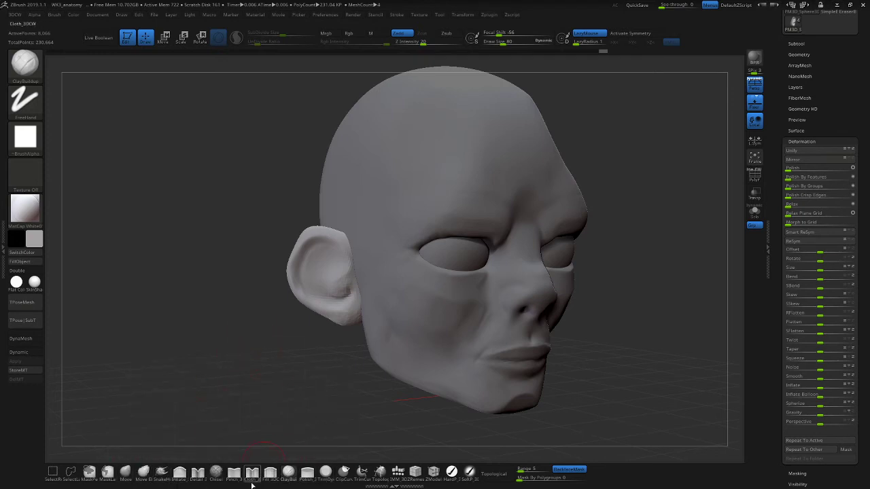
Tighten the ear's outer rim and lower inner edge with the Pinch_3DCW brush, and smooth the lower recess.
click(234, 471)
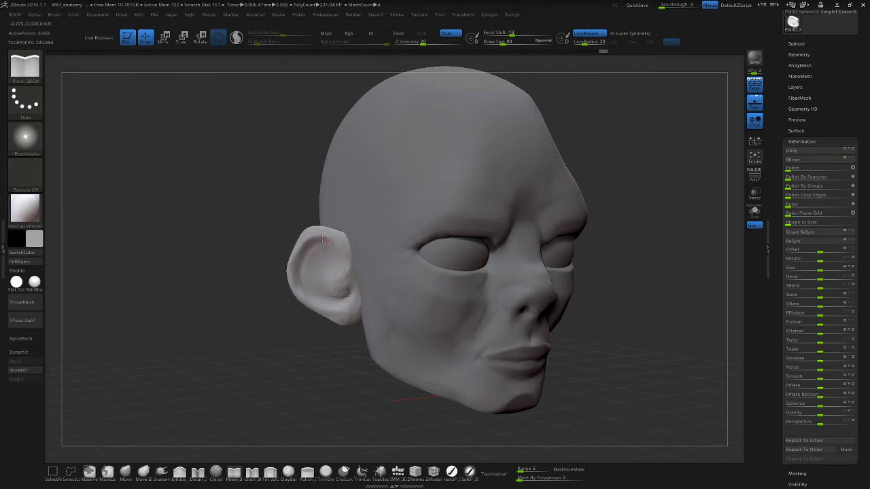
drag(295, 252, 288, 281)
mouse_move(344, 310)
mouse_down()
mouse_move(350, 298)
mouse_move(341, 297)
mouse_up()
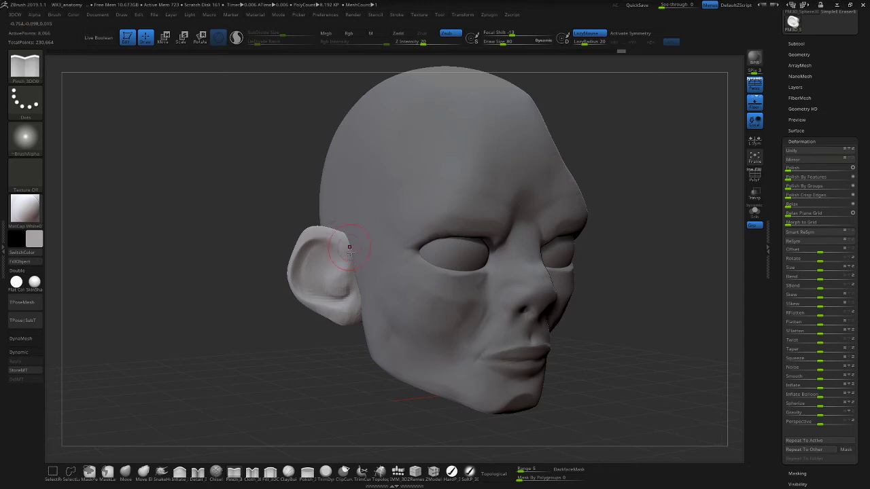
drag(342, 373, 326, 343)
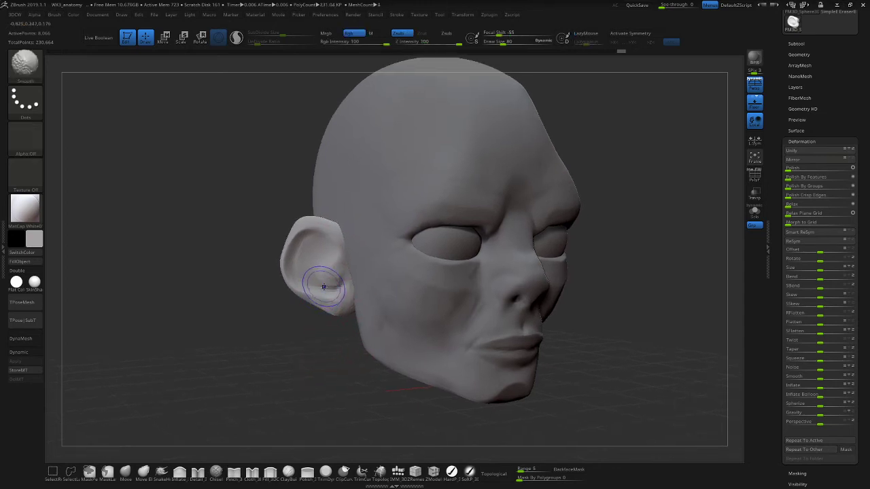
mouse_move(315, 284)
shift+mouse_down()
mouse_move(309, 249)
mouse_move(319, 270)
shift+mouse_up()
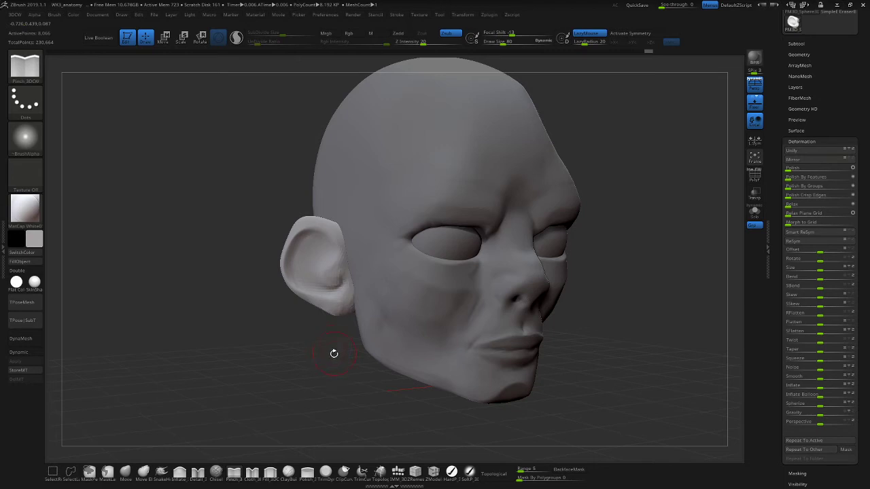
Pinch the inner contours around the ear's tragus and lower recess to define them more sharply.
drag(335, 354, 328, 326)
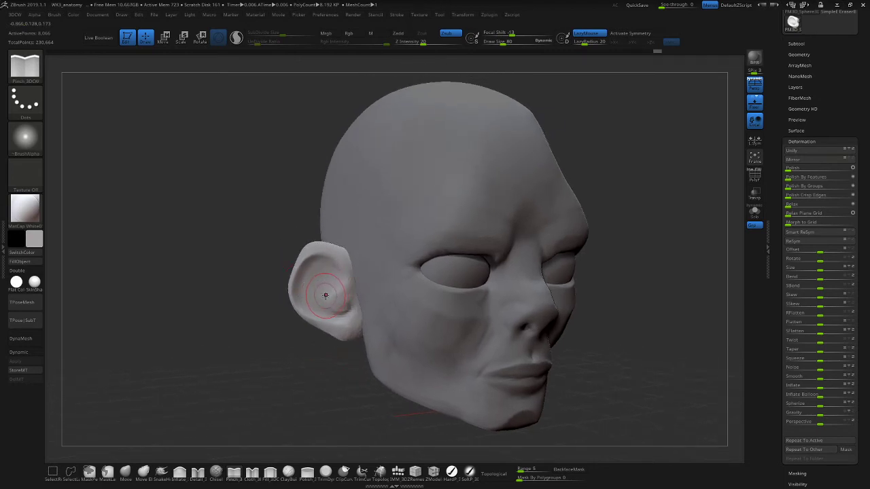
drag(340, 273, 318, 290)
mouse_move(352, 312)
mouse_down()
mouse_move(326, 298)
mouse_move(340, 299)
mouse_up()
drag(317, 383, 387, 349)
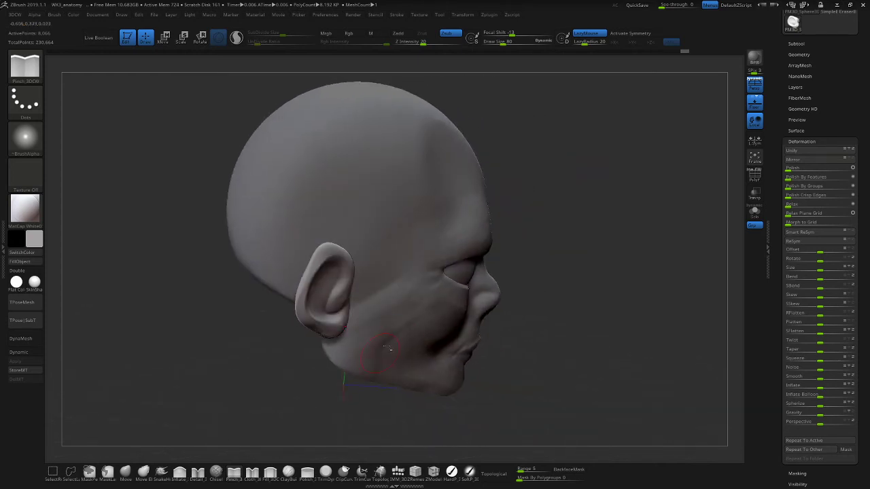
Sculpt the upper and rear parts of the ear's inner recess with the ClayBuildup brush.
alt+drag(562, 227, 518, 203)
mouse_move(546, 215)
mouse_down()
mouse_move(505, 194)
mouse_move(520, 203)
mouse_move(510, 202)
mouse_move(523, 244)
mouse_move(509, 184)
mouse_move(565, 232)
mouse_up()
click(294, 475)
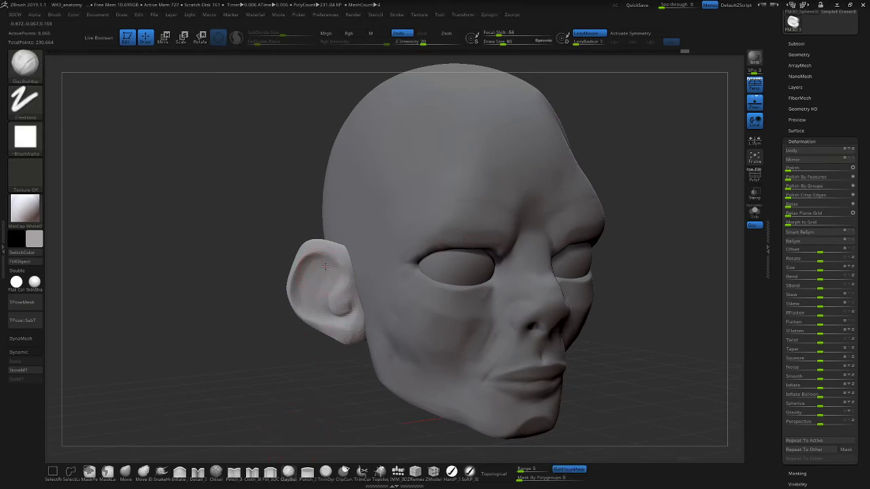
mouse_move(326, 267)
mouse_down()
mouse_move(338, 292)
mouse_move(320, 270)
mouse_move(298, 292)
mouse_up()
mouse_move(334, 270)
mouse_down()
mouse_move(342, 282)
mouse_move(344, 275)
mouse_up()
mouse_move(325, 401)
mouse_down()
mouse_move(311, 402)
mouse_move(346, 412)
mouse_up()
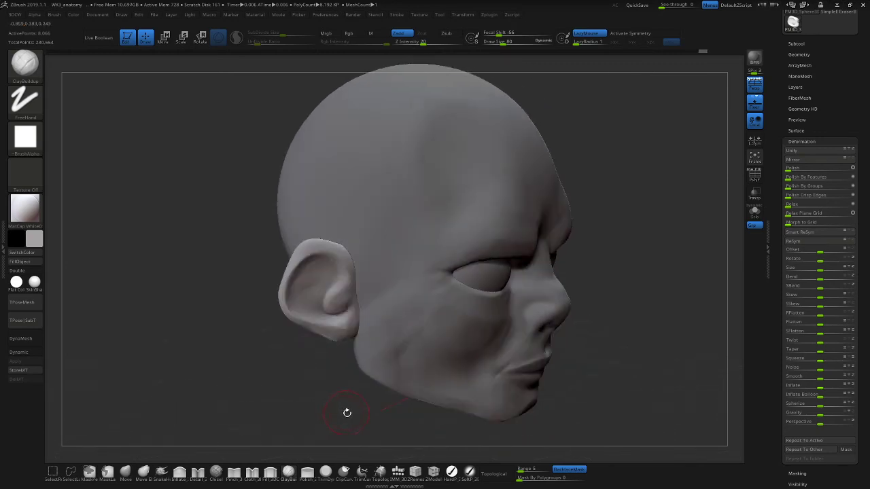
Create a matching ear on the opposite side of the head with Mirror And Weld.
alt+drag(612, 195, 544, 200)
key(w)
drag(546, 231, 532, 216)
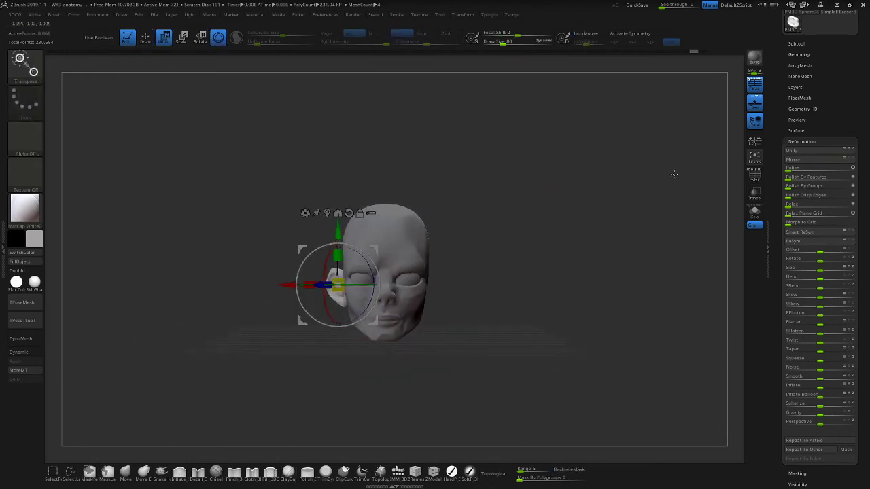
click(811, 161)
click(815, 162)
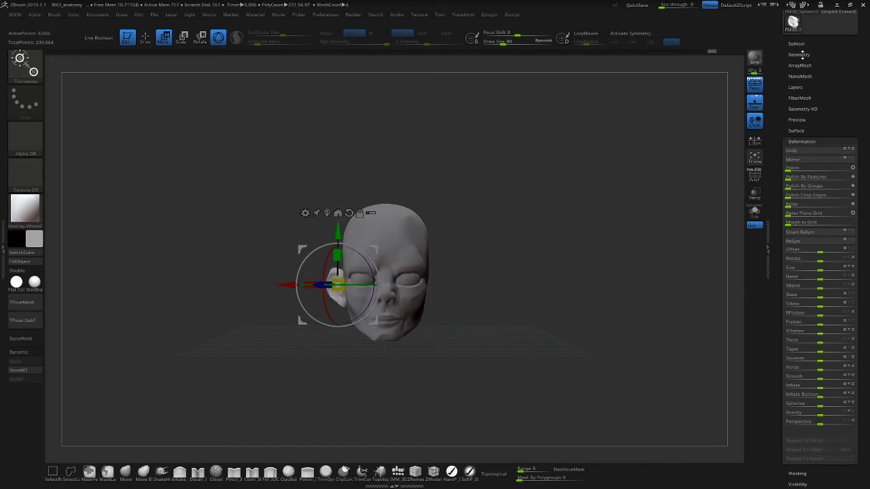
click(799, 54)
click(802, 209)
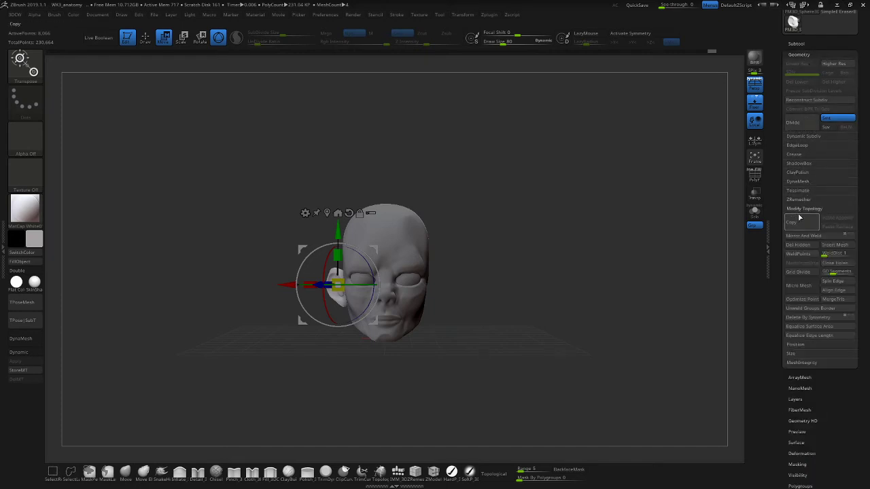
click(809, 235)
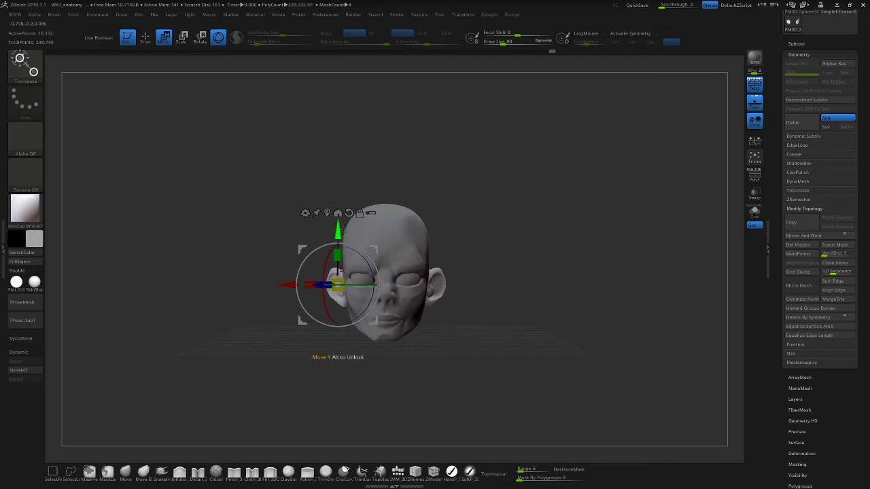
Look through the sculpting brushes starting with P and inspect both ears from either side of the head.
key(q)
mouse_move(490, 197)
mouse_down()
mouse_move(461, 197)
mouse_move(521, 194)
mouse_move(473, 202)
mouse_move(496, 202)
mouse_move(483, 199)
mouse_move(518, 270)
mouse_move(498, 219)
mouse_move(480, 224)
mouse_move(501, 235)
mouse_up()
key(b)
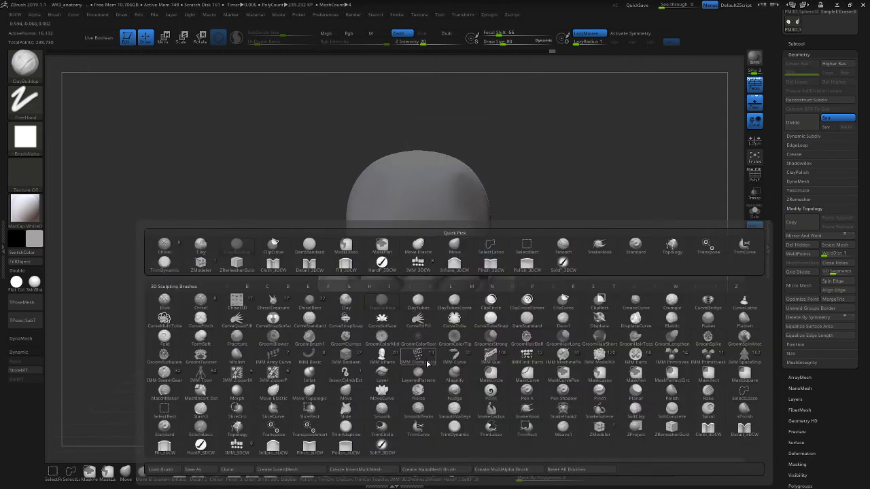
key(p)
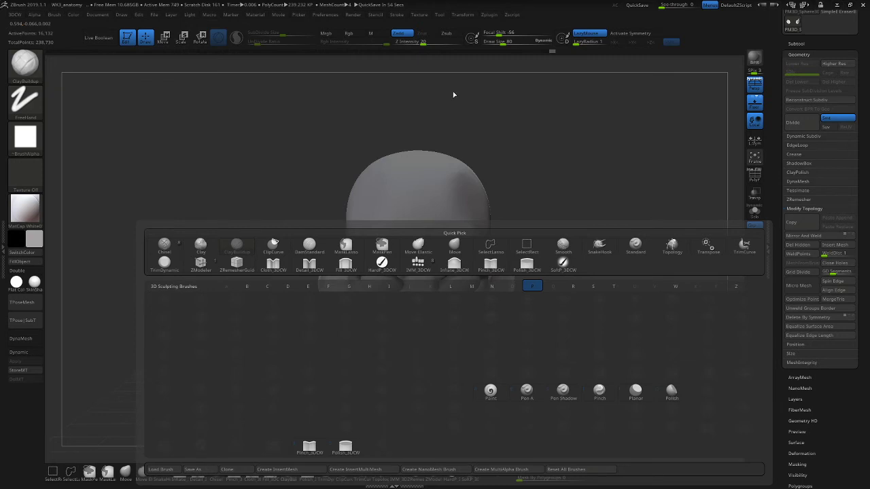
mouse_move(535, 198)
mouse_down()
mouse_move(567, 234)
mouse_move(548, 247)
mouse_move(581, 258)
mouse_move(593, 282)
mouse_up()
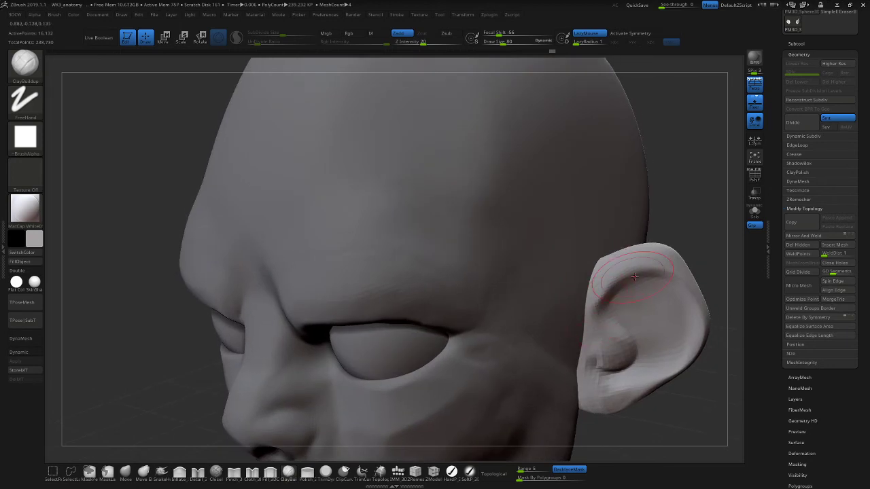
drag(693, 411, 457, 349)
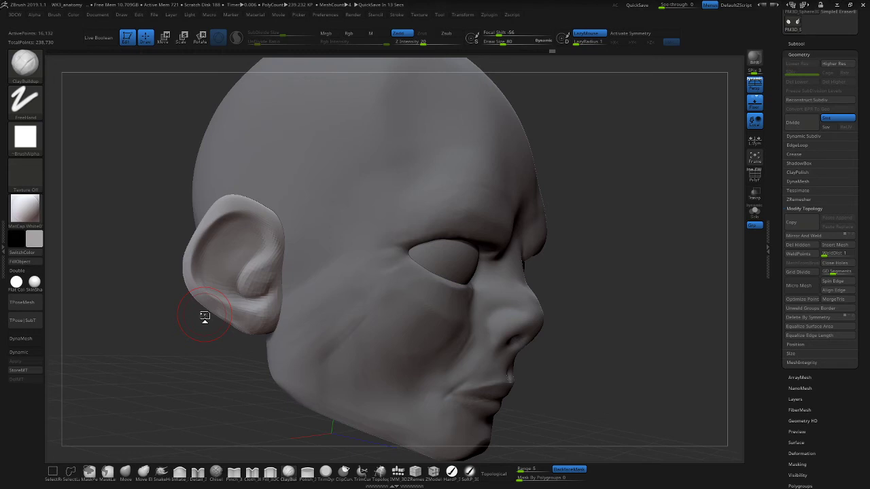
Smooth the lower rear edge of the ear.
drag(205, 316, 231, 350)
mouse_move(237, 396)
mouse_down()
mouse_move(209, 398)
mouse_move(293, 397)
mouse_up()
shift+drag(245, 326, 204, 299)
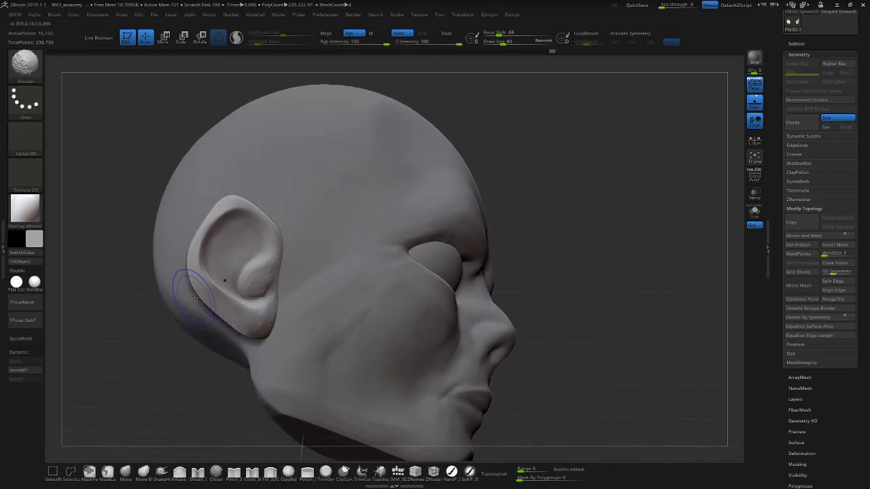
drag(160, 403, 197, 430)
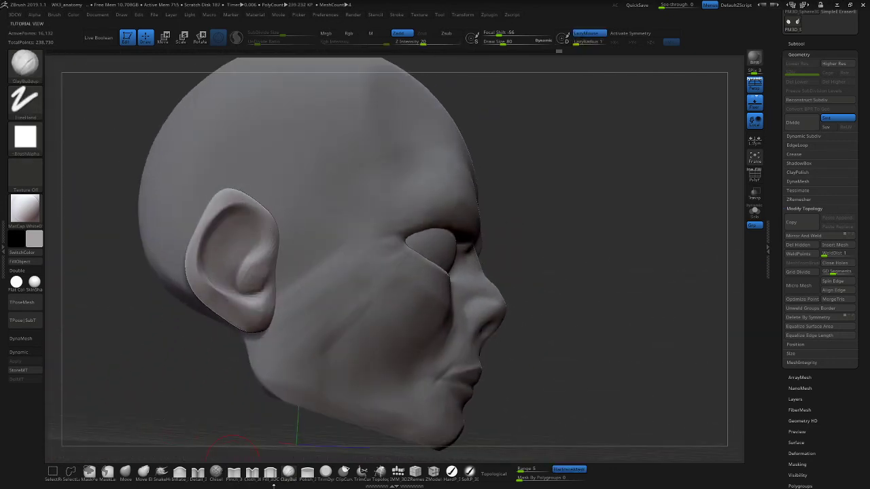
Pinch the folds inside the ear's recess with the Pinch_3DCW brush.
key(b)
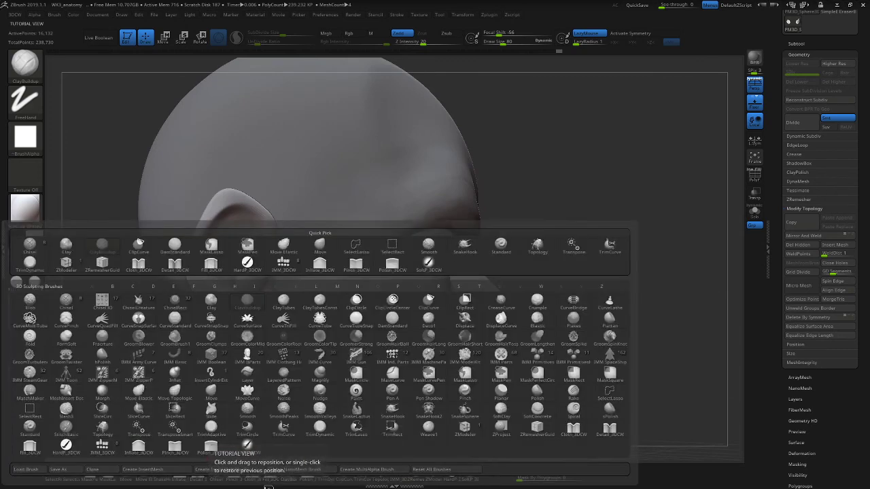
drag(577, 157, 204, 241)
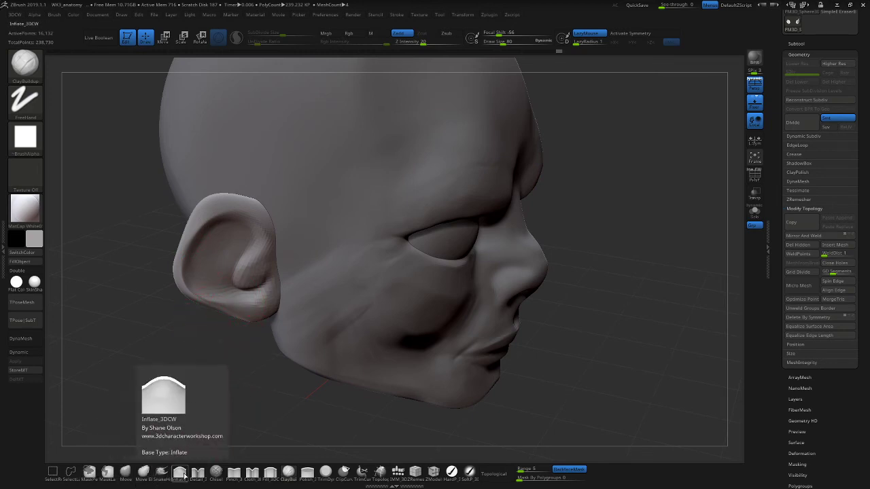
click(203, 480)
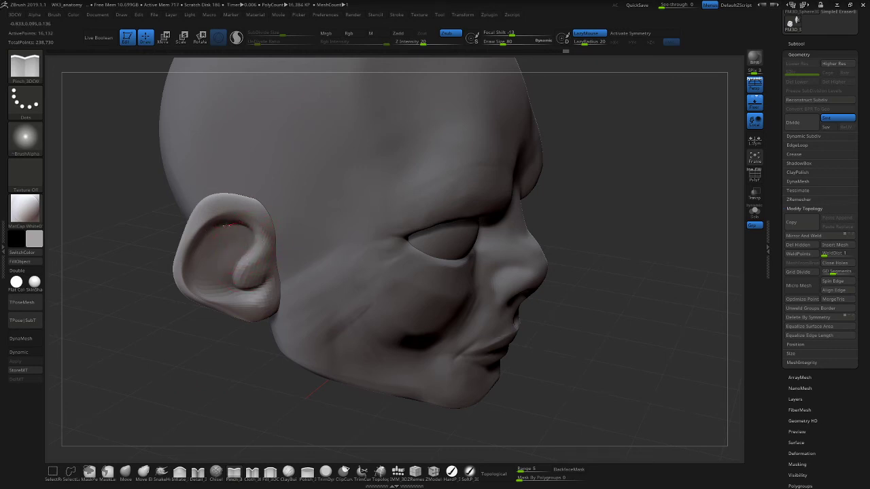
drag(252, 364, 238, 343)
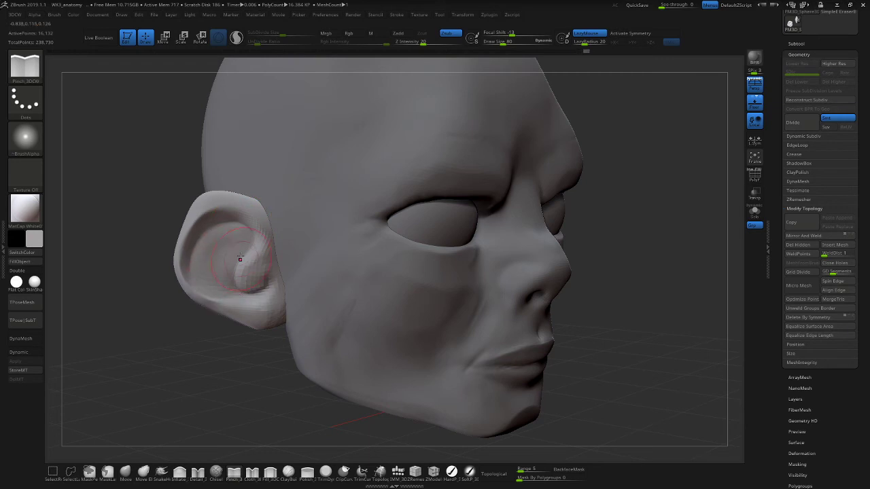
alt+drag(207, 351, 255, 422)
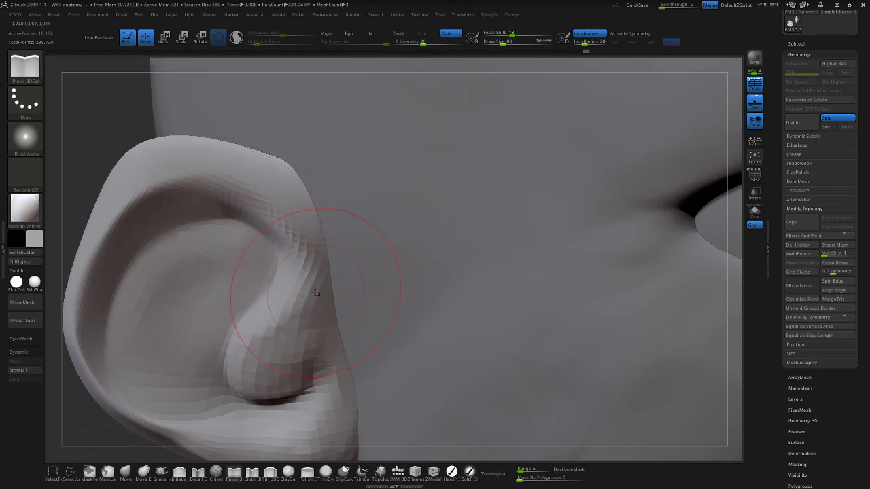
Set the brush draw size to 32 and pinch the upper inner rim of the ear down towards the tragus.
key(s)
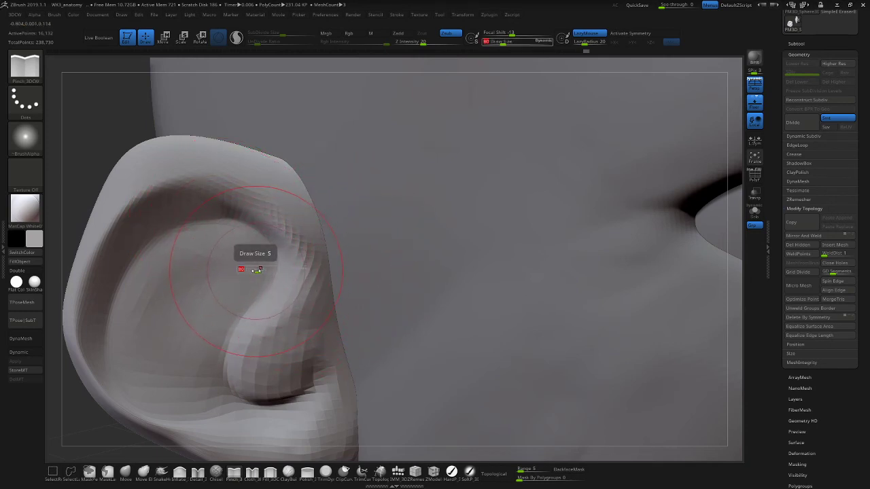
drag(258, 270, 251, 271)
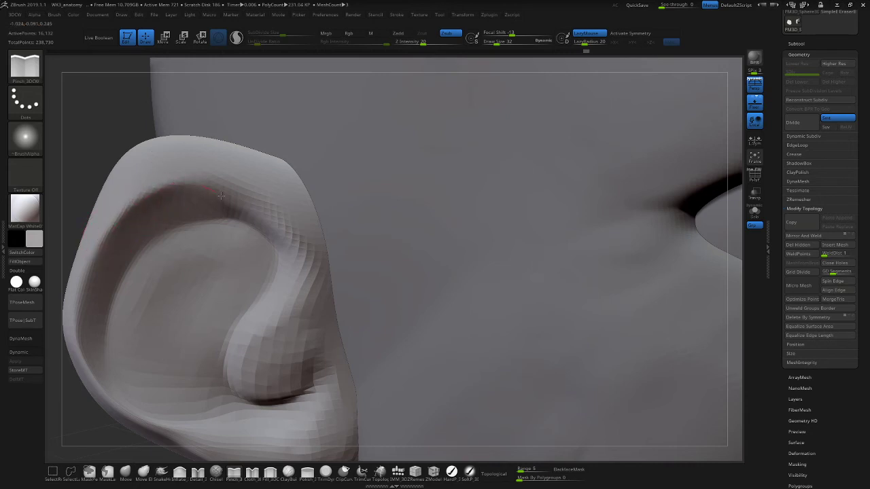
drag(221, 196, 262, 231)
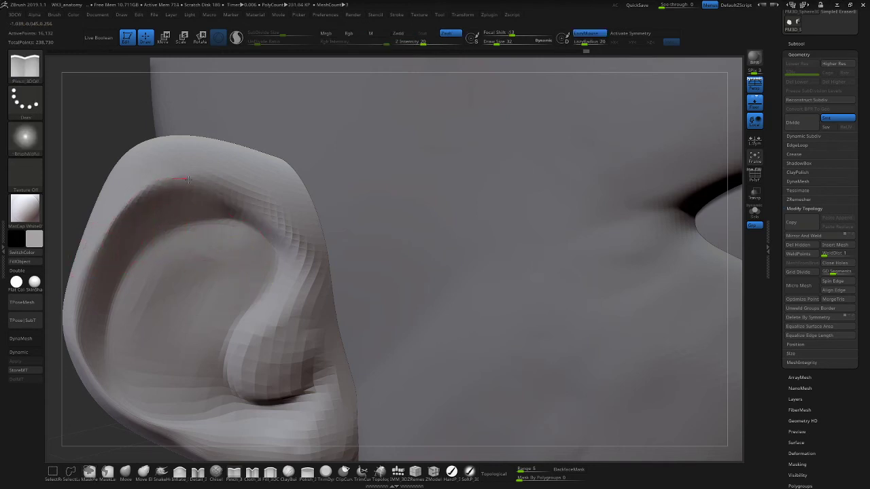
drag(215, 189, 265, 212)
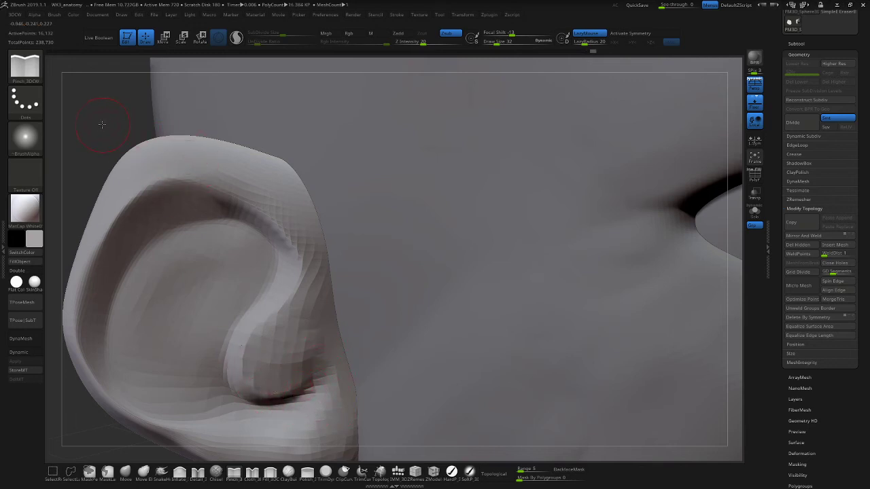
drag(102, 124, 72, 118)
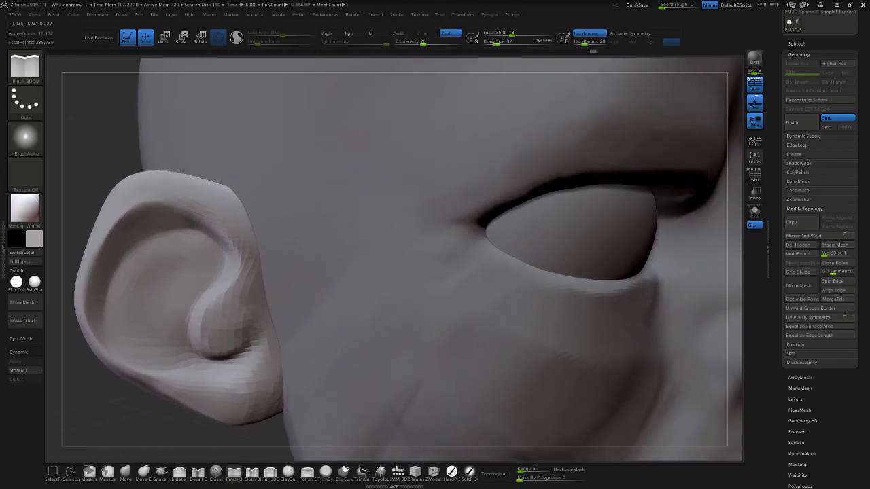
drag(145, 406, 129, 340)
alt+drag(140, 378, 222, 352)
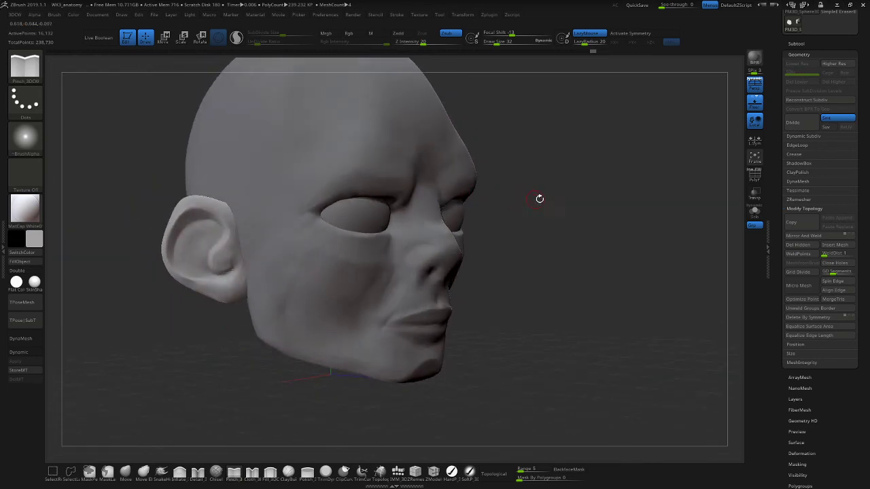
Activate the transform gizmo for the ears and face the head from the front.
alt+drag(541, 199, 440, 247)
key(w)
drag(557, 240, 429, 240)
mouse_move(429, 240)
alt+mouse_down()
mouse_move(428, 136)
mouse_move(428, 196)
mouse_move(505, 173)
mouse_move(452, 170)
mouse_move(494, 237)
mouse_move(495, 202)
mouse_move(518, 186)
alt+mouse_up()
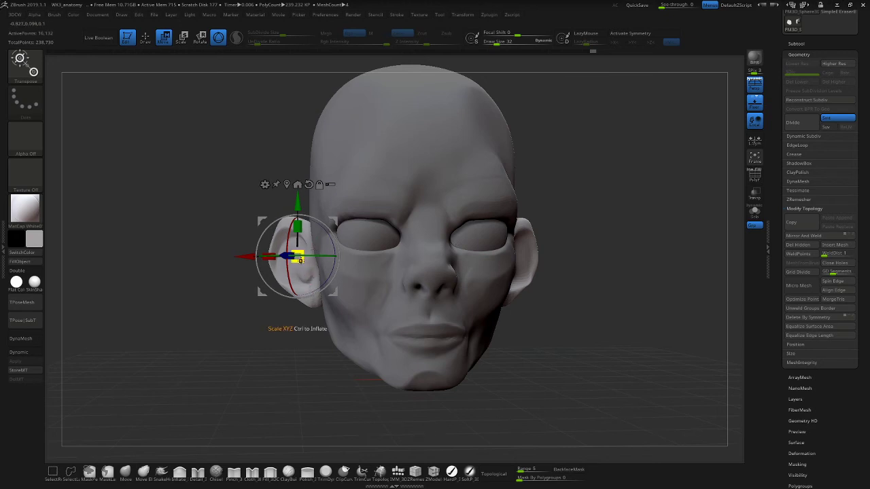
Try to scale both ears uniformly with the transform gizmo.
drag(301, 260, 266, 256)
drag(553, 190, 452, 217)
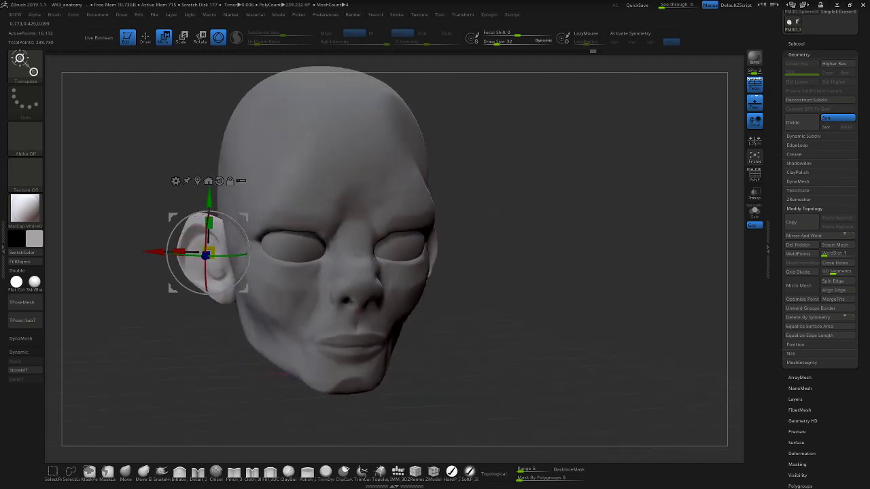
mouse_move(513, 209)
mouse_down()
mouse_move(479, 197)
mouse_move(431, 320)
mouse_move(382, 350)
mouse_move(503, 242)
mouse_move(492, 215)
mouse_move(386, 346)
mouse_move(433, 306)
mouse_move(475, 238)
mouse_up()
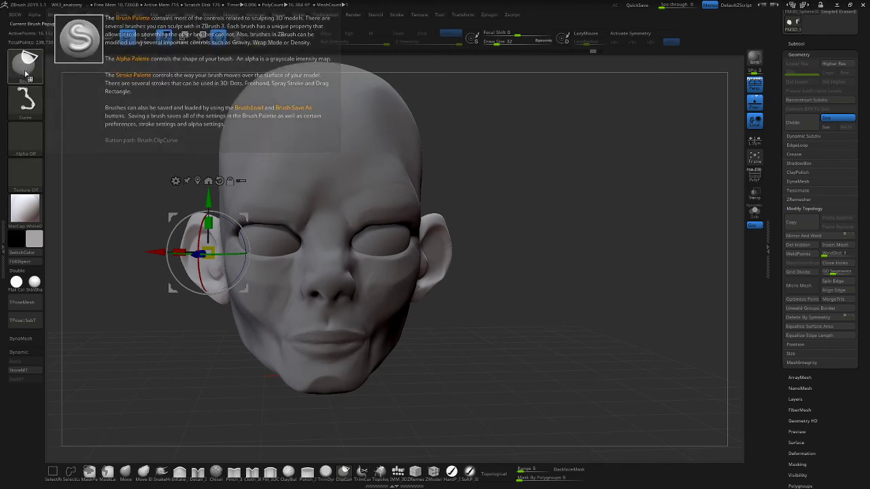
Choose the SelectRect selection brush, isolate the character's left ear with it, and show both ears again.
click(24, 68)
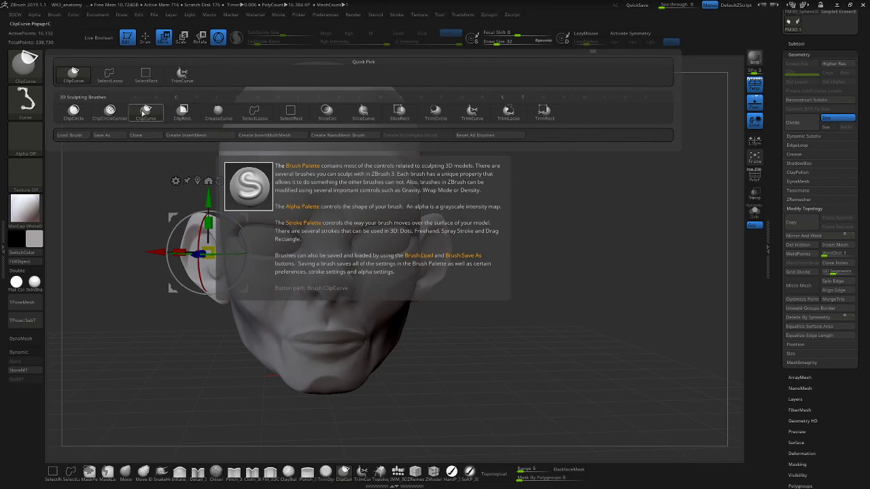
click(155, 73)
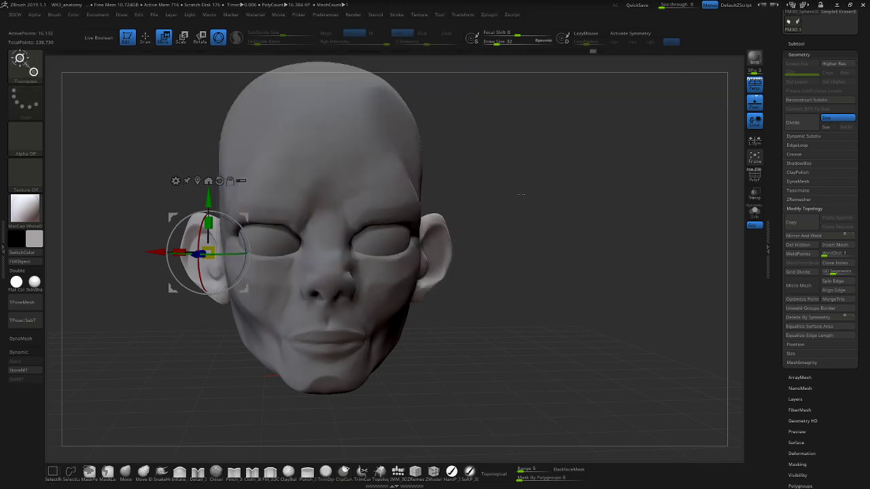
ctrl+shift+drag(486, 143, 345, 372)
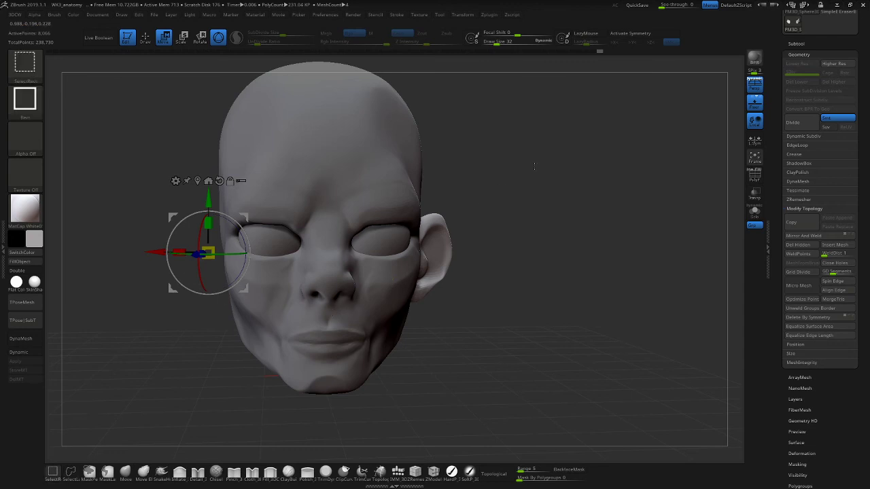
ctrl+shift+click(535, 169)
Isolate the character's right ear with a rectangular selection and delete the hidden opposite ear with Del Hidden.
alt+click(275, 200)
ctrl+drag(276, 201, 265, 320)
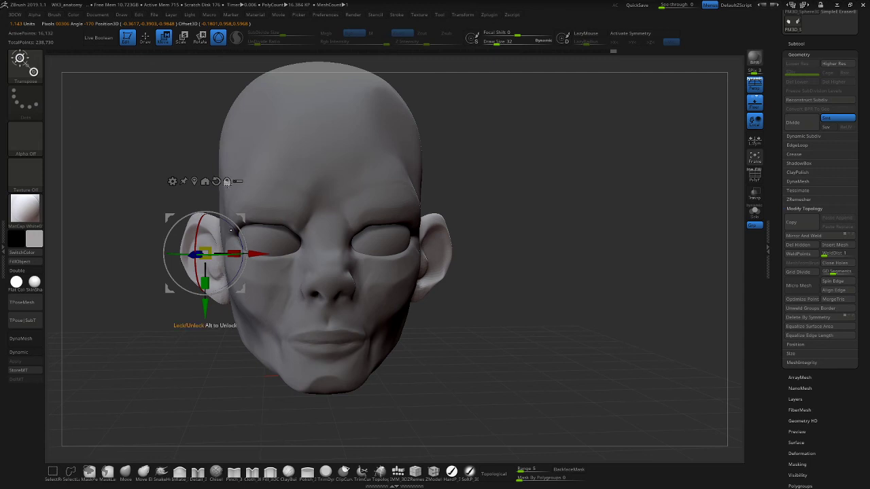
key(ctrl+shift)
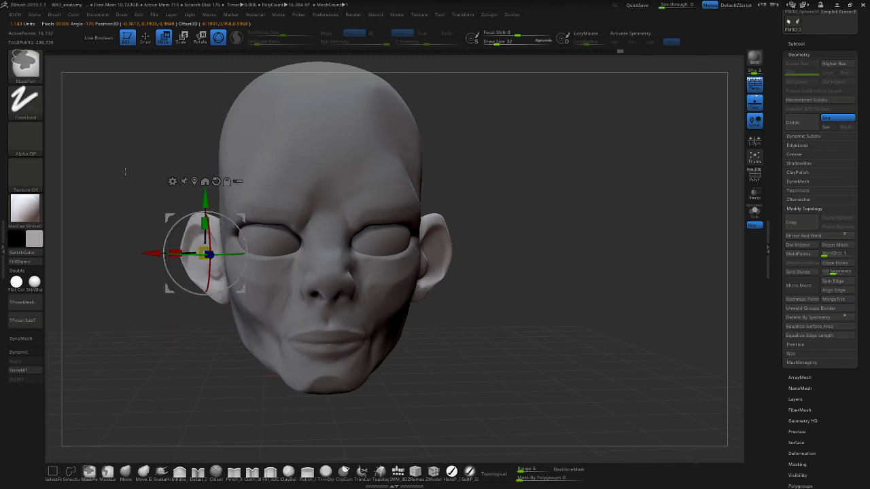
mouse_move(102, 171)
ctrl+shift+mouse_down()
mouse_move(206, 176)
mouse_move(266, 359)
ctrl+shift+mouse_up()
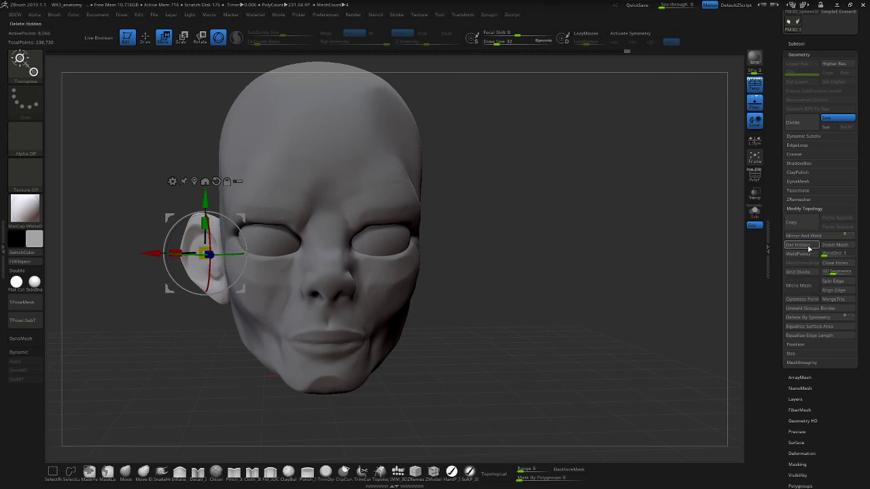
click(808, 248)
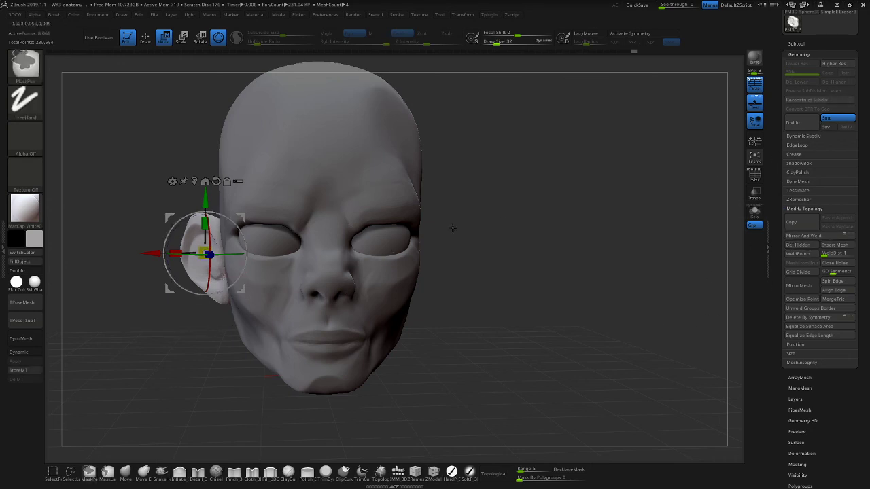
Scale the remaining ear down uniformly and shift it slightly along X at the side of the head.
key(ctrl+shift)
ctrl+shift+drag(206, 363, 235, 373)
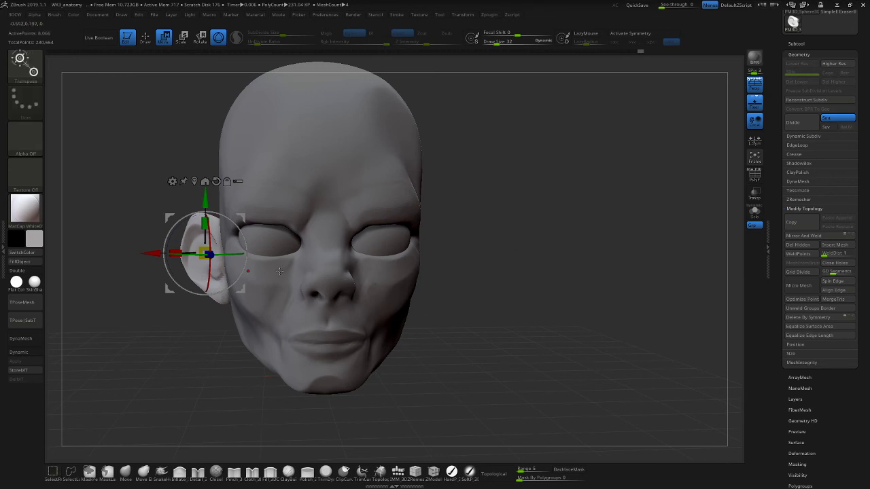
drag(204, 253, 205, 252)
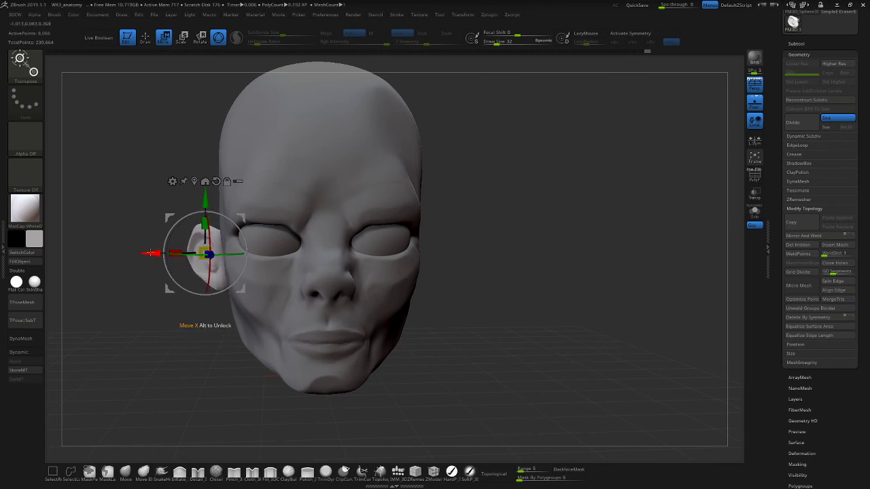
drag(151, 253, 152, 254)
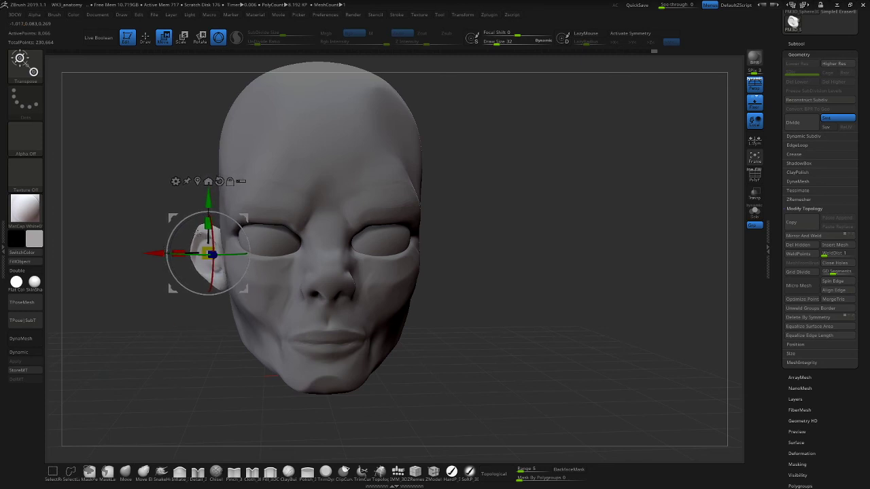
Mirror the resized ear to the other side with Mirror And Weld and return to draw mode.
mouse_move(497, 198)
mouse_down()
mouse_move(528, 200)
mouse_move(494, 207)
mouse_up()
click(807, 236)
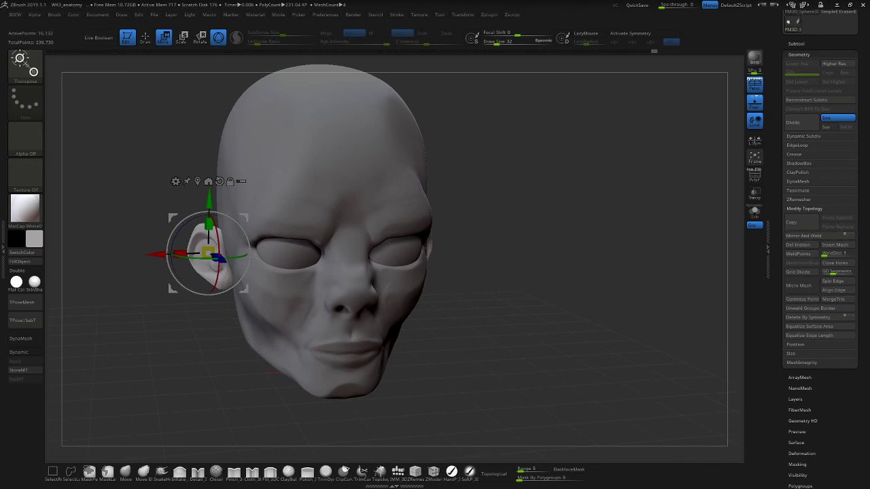
drag(544, 316, 519, 340)
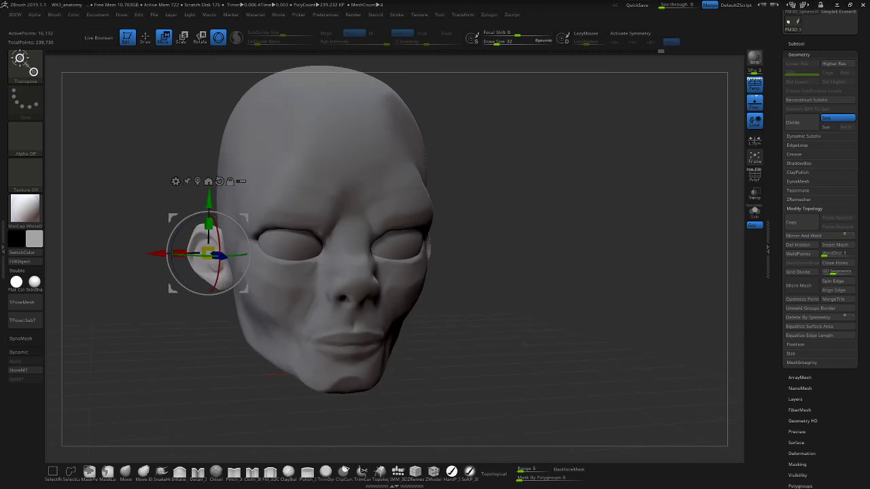
key(b)
drag(551, 221, 568, 241)
mouse_move(547, 278)
alt+mouse_down()
mouse_move(529, 185)
mouse_move(587, 310)
alt+mouse_up()
key(q)
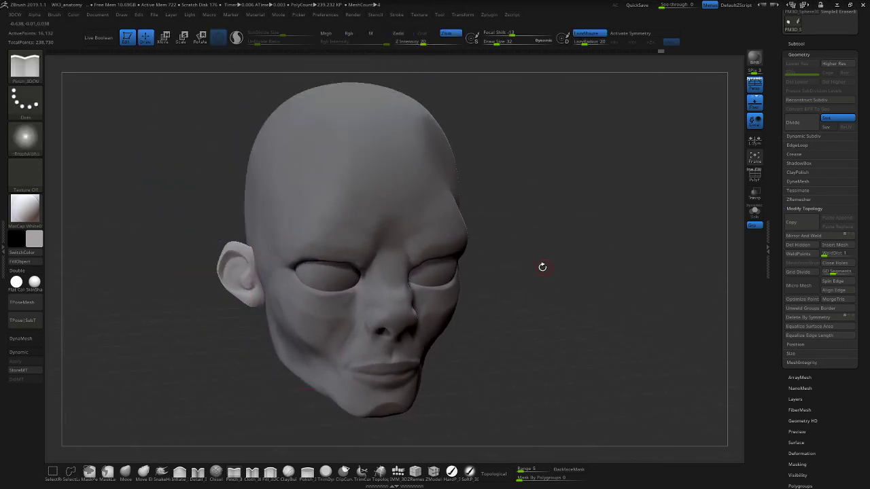
Examine the ears' size and placement from the side, front and back of the head, and display the subtool list.
mouse_move(552, 298)
alt+mouse_down()
mouse_move(505, 203)
mouse_move(497, 243)
mouse_move(527, 266)
alt+mouse_up()
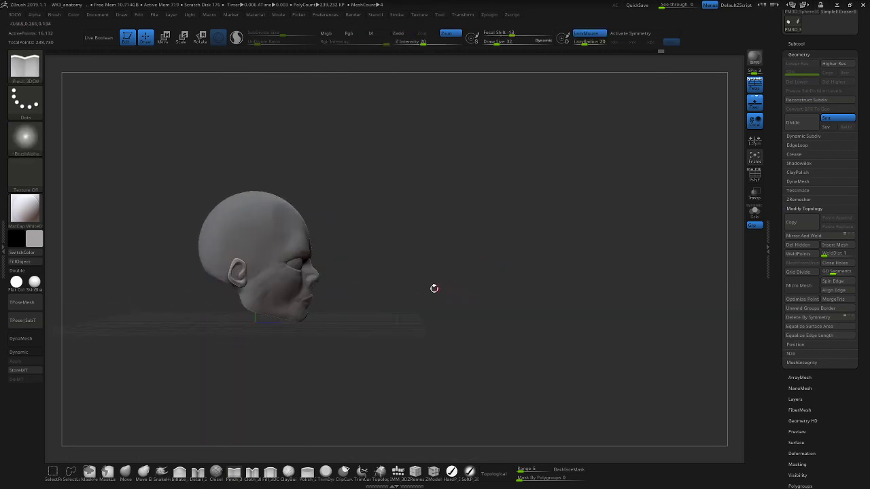
alt+drag(434, 289, 574, 275)
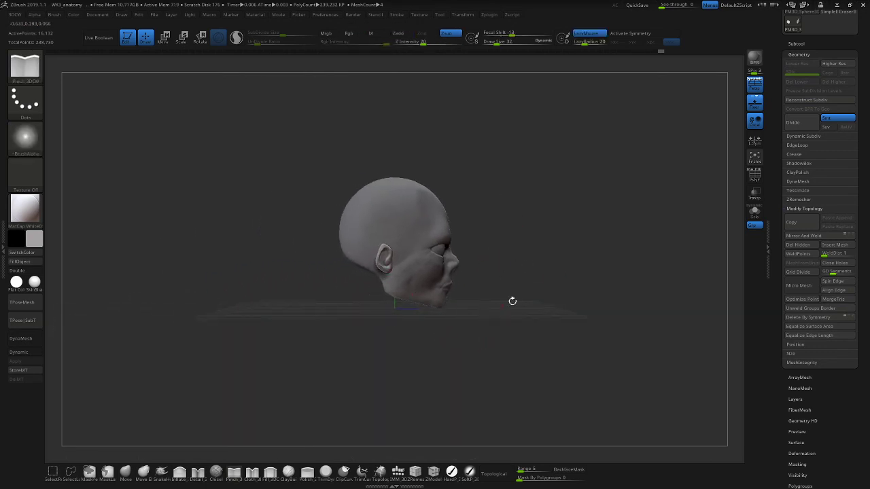
drag(512, 302, 514, 261)
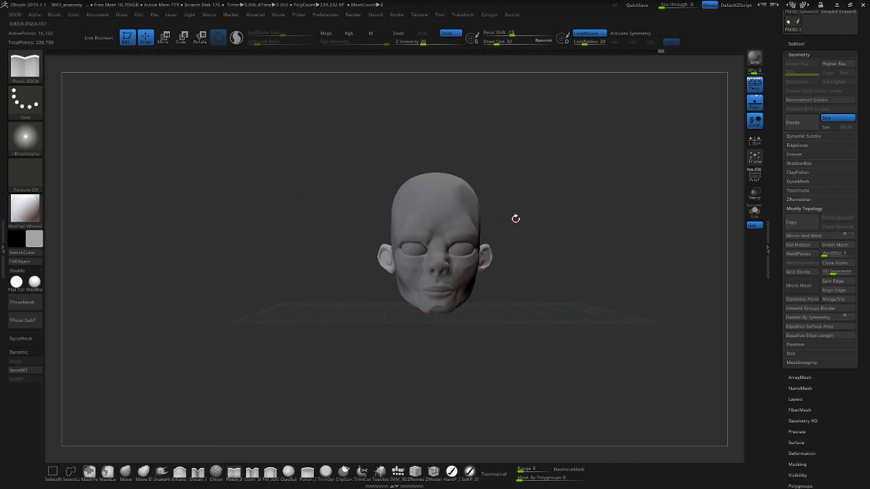
drag(516, 218, 609, 189)
drag(550, 245, 652, 270)
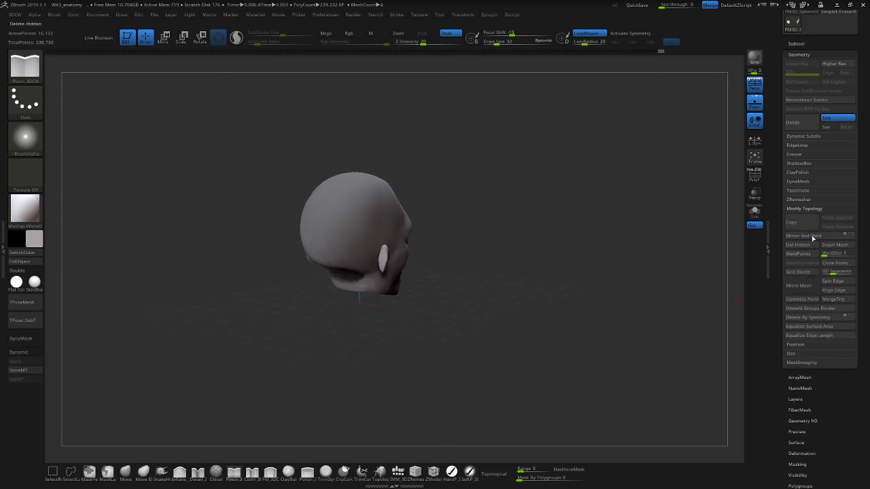
click(797, 43)
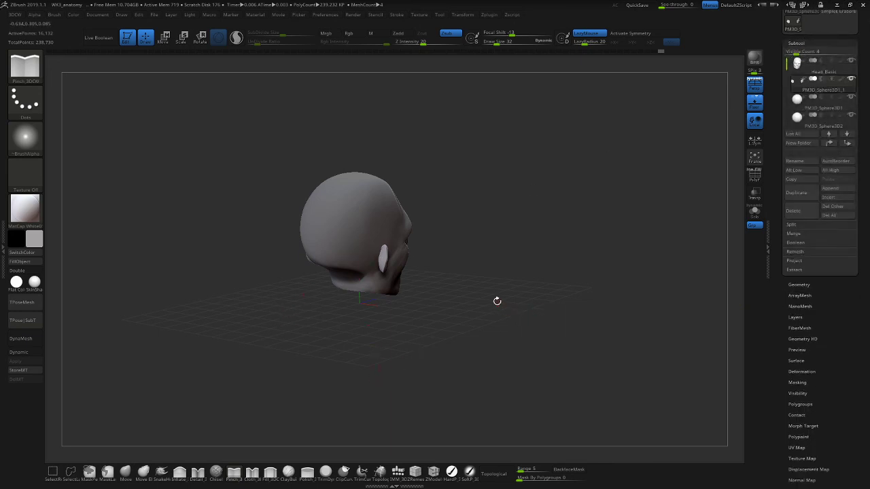
drag(497, 301, 430, 311)
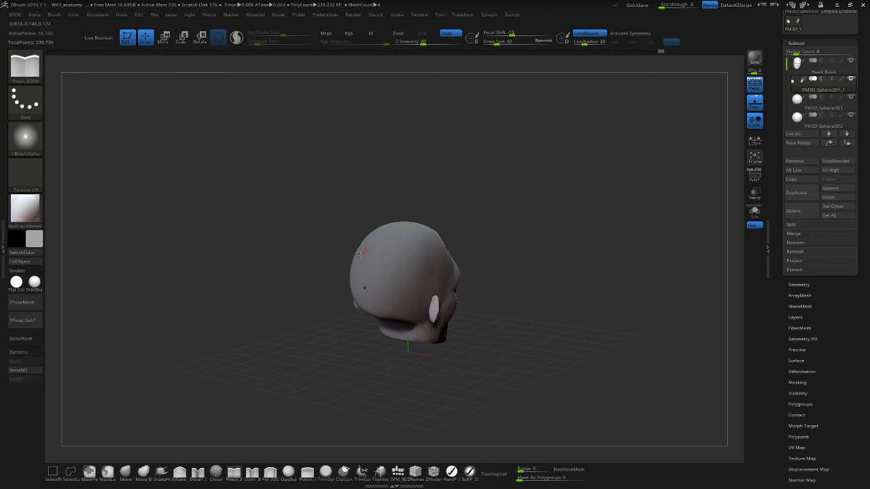
Make the basic head the active subtool by picking it directly on the model.
drag(530, 237, 515, 280)
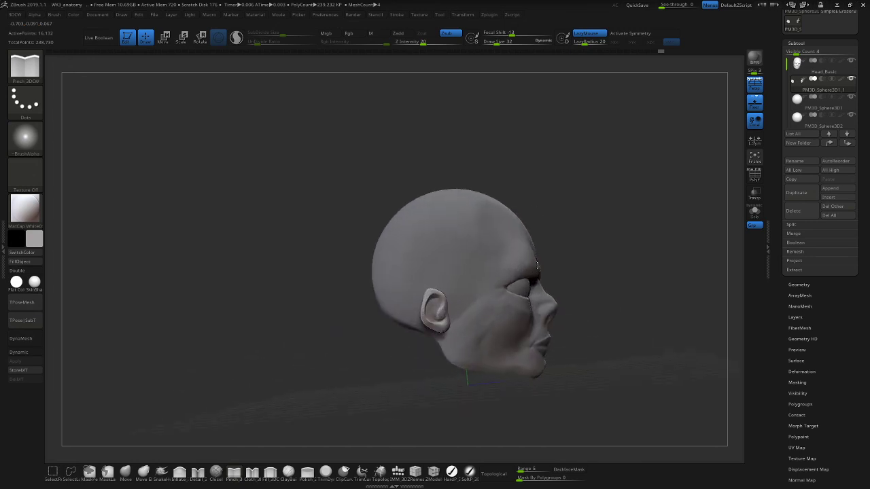
mouse_move(843, 71)
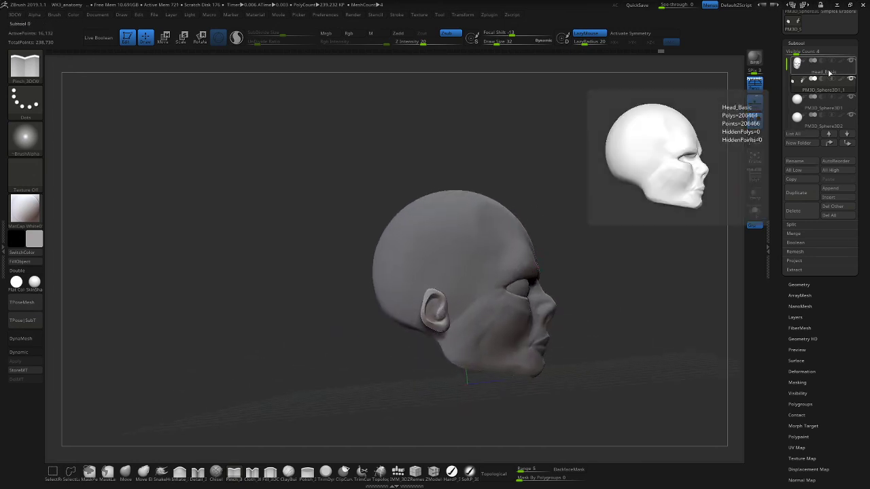
drag(552, 234, 576, 262)
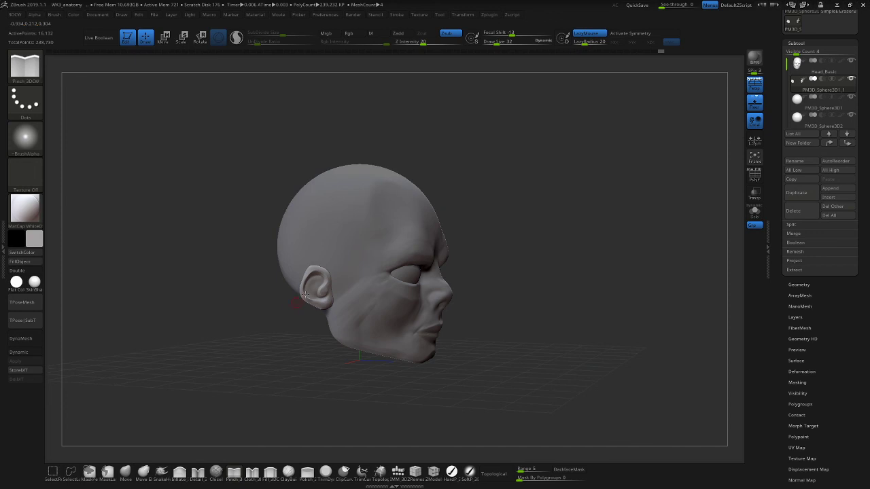
mouse_move(327, 278)
shift+mouse_down()
mouse_move(351, 262)
mouse_move(367, 265)
shift+mouse_up()
alt+click(356, 245)
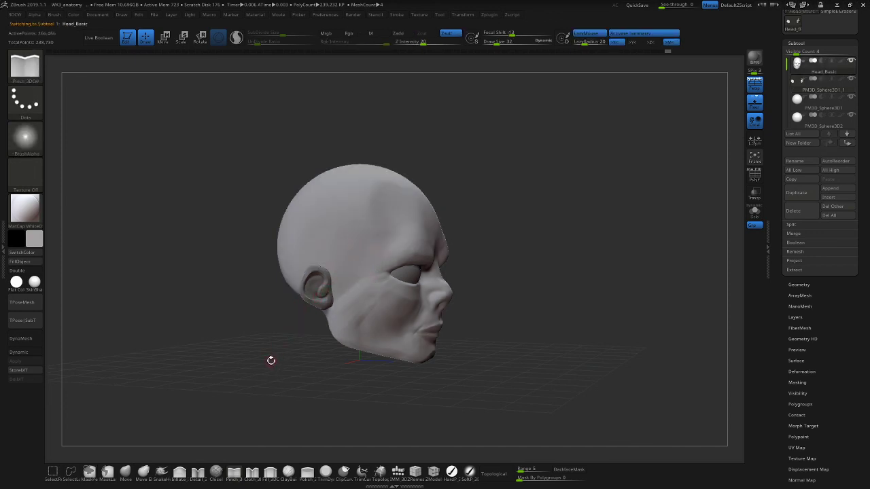
drag(276, 356, 317, 301)
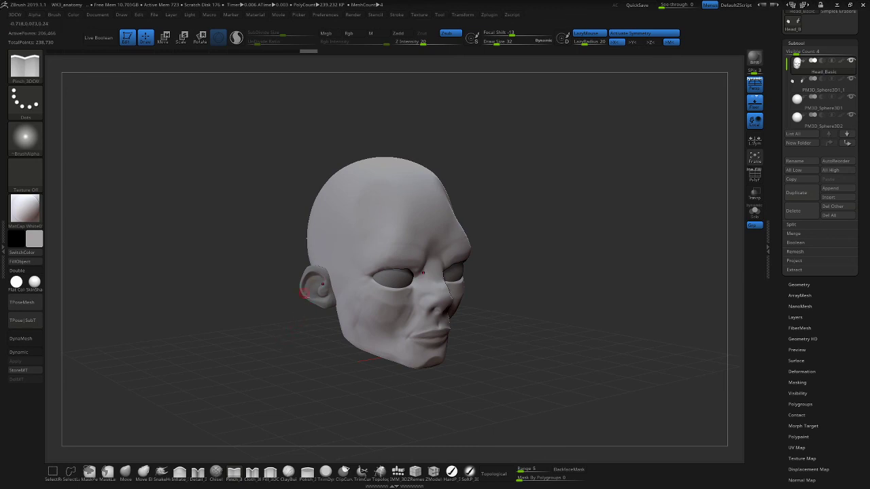
Switch the active subtool between the ears, the head and the eyeballs directly on the model, finishing on the head.
alt+click(304, 292)
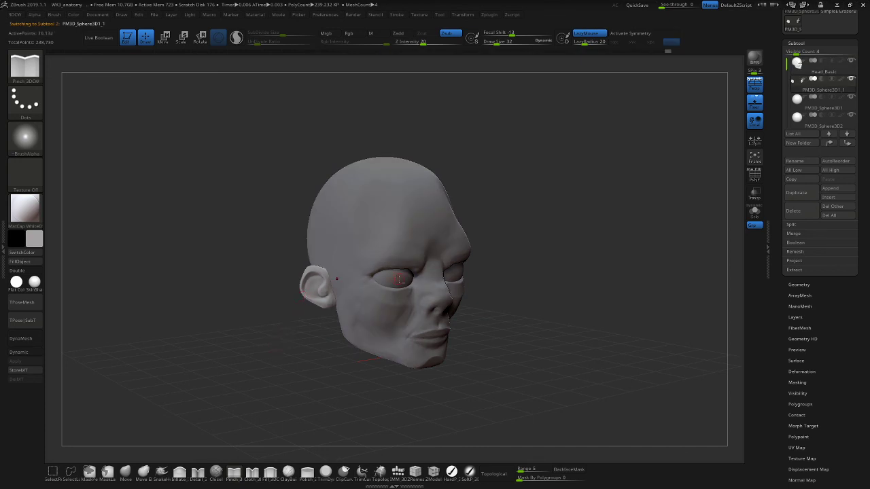
alt+click(388, 245)
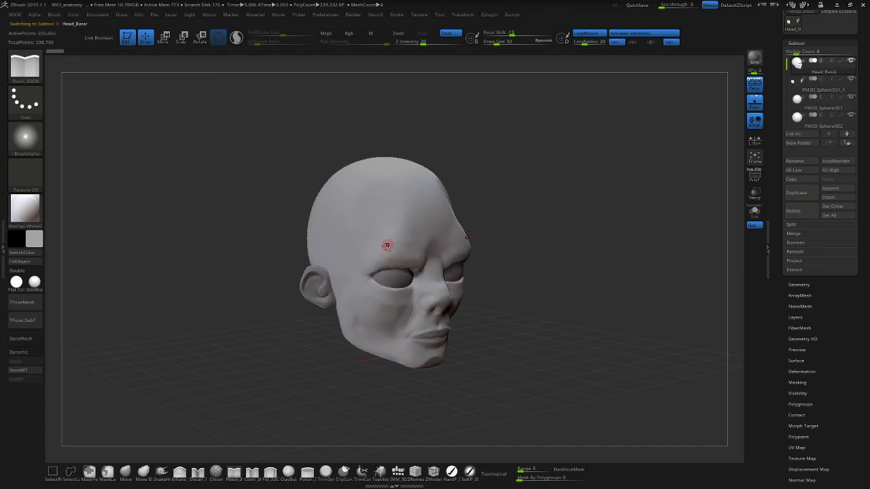
alt+click(309, 296)
alt+click(361, 285)
alt+click(396, 276)
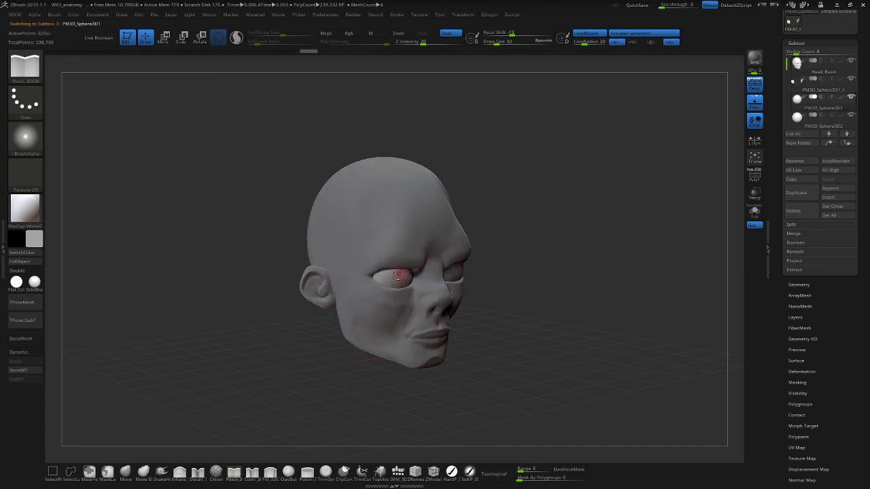
alt+click(315, 289)
alt+click(359, 253)
Display the head's geometry settings and examine how the ears meet the head from the back and three-quarter views.
drag(552, 272, 577, 306)
drag(653, 307, 624, 312)
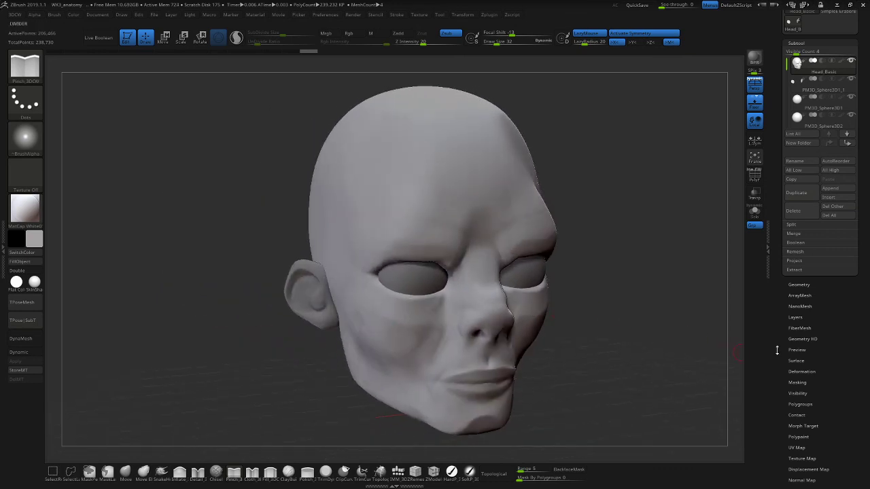
click(798, 285)
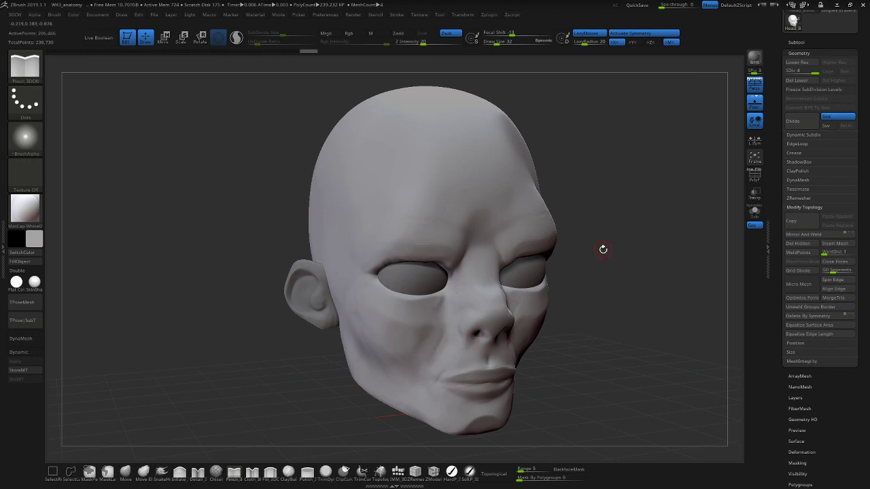
mouse_move(606, 261)
alt+mouse_down()
mouse_move(524, 238)
mouse_move(585, 311)
mouse_move(552, 279)
mouse_move(564, 301)
mouse_move(598, 297)
alt+mouse_up()
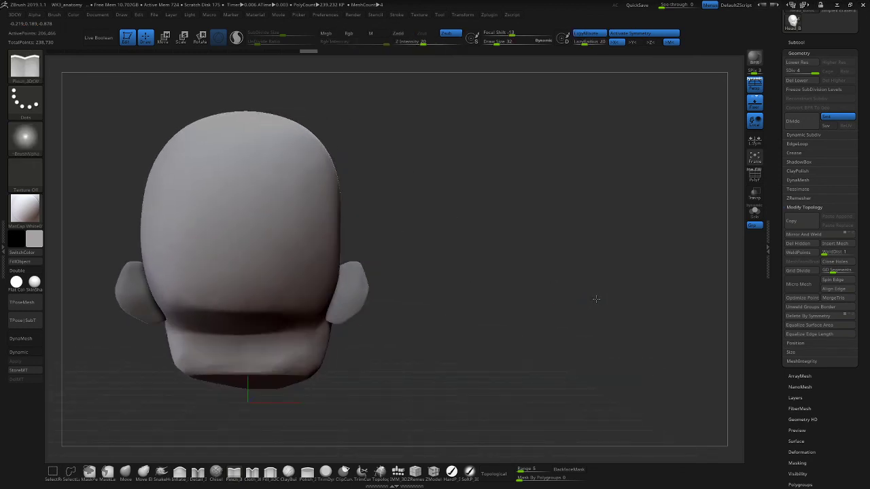
alt+drag(499, 295, 625, 272)
drag(579, 301, 506, 299)
alt+drag(361, 367, 249, 395)
drag(318, 360, 305, 363)
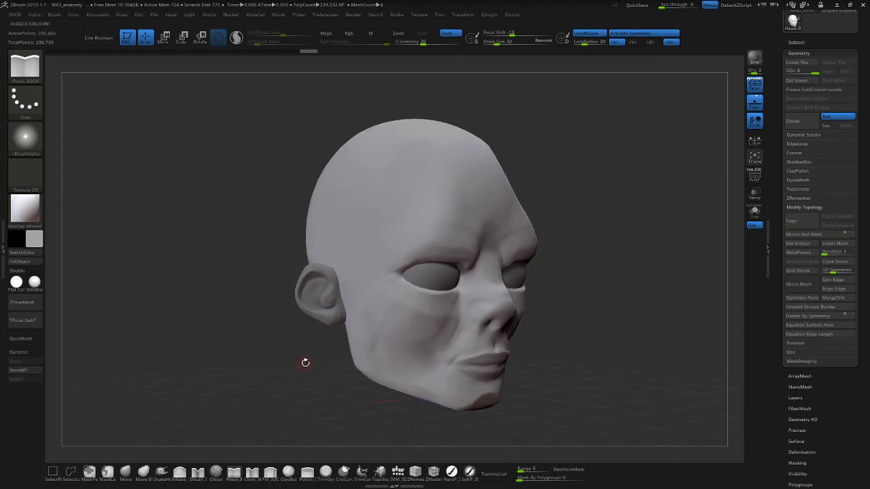